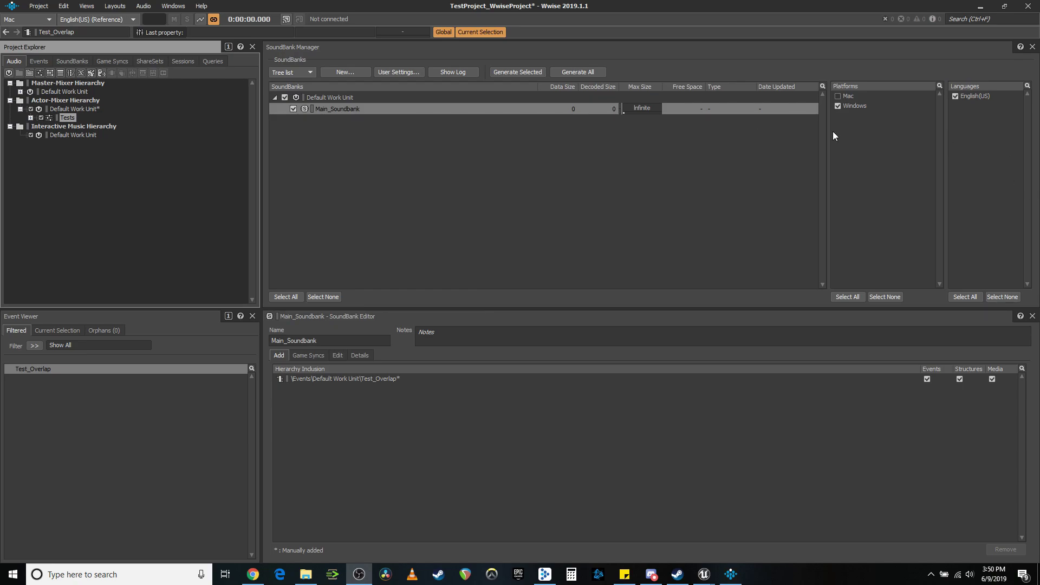
Switch to the Designer layout and add a switch container named Footsteps to the Default Work Unit of the Actor-Mixer Hierarchy
{"action": "left_click", "coordinate": [113, 6]}
{"action": "left_click", "coordinate": [129, 19]}
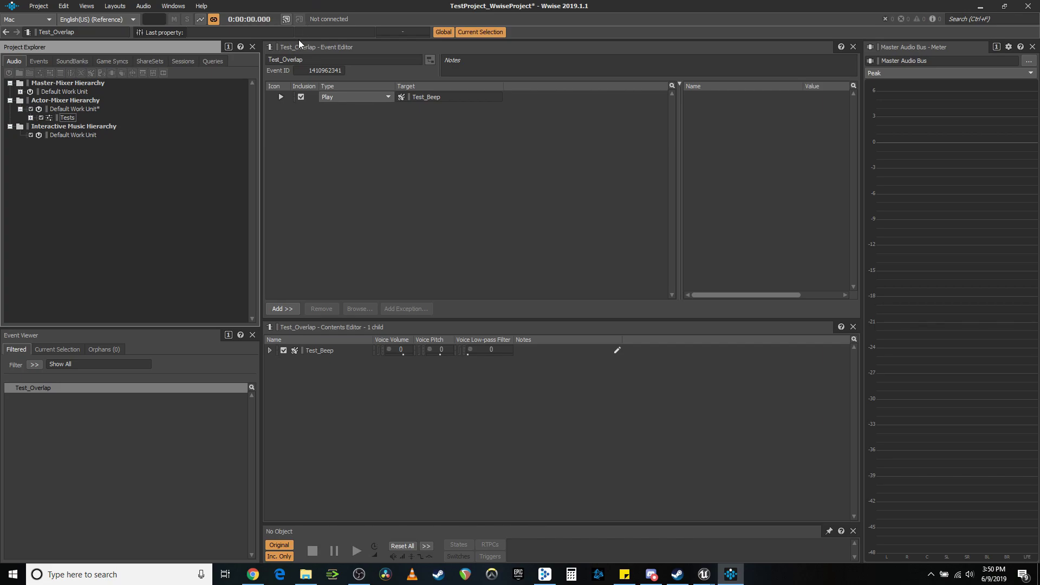
{"action": "left_click", "coordinate": [92, 110]}
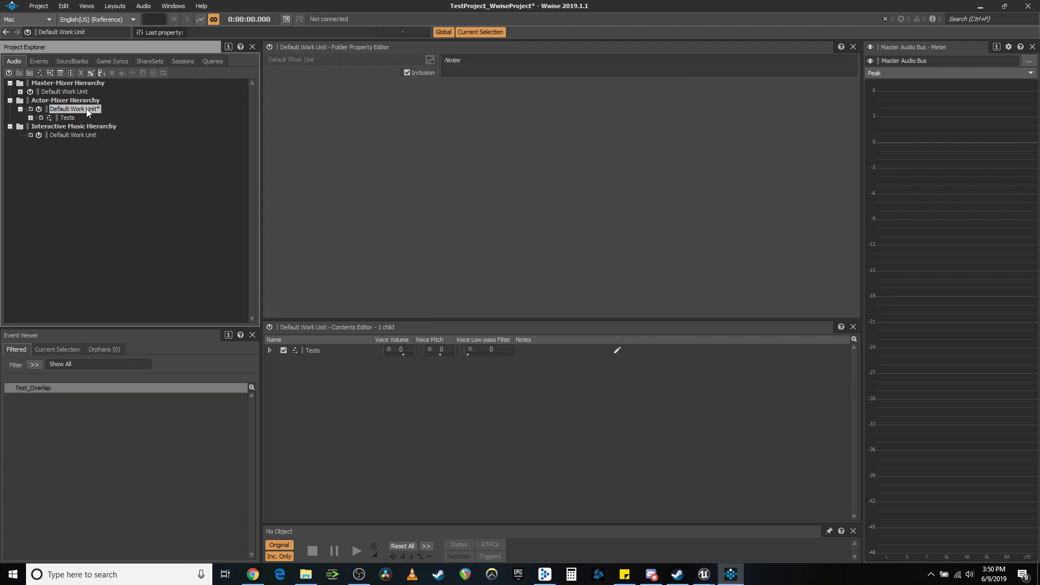
{"action": "right_click", "coordinate": [86, 109]}
{"action": "mouse_move", "coordinate": [109, 114]}
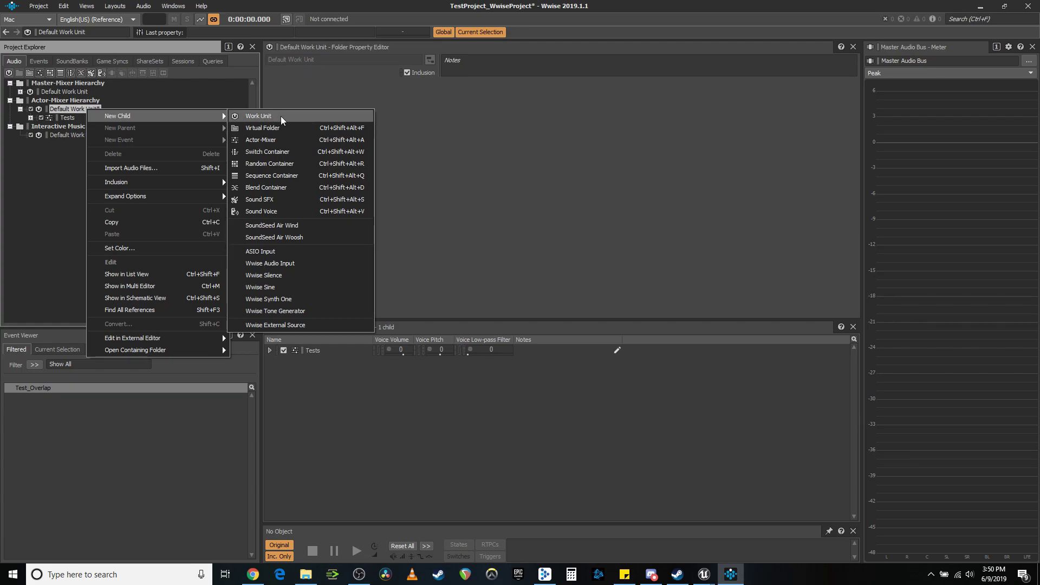
{"action": "left_click", "coordinate": [278, 152]}
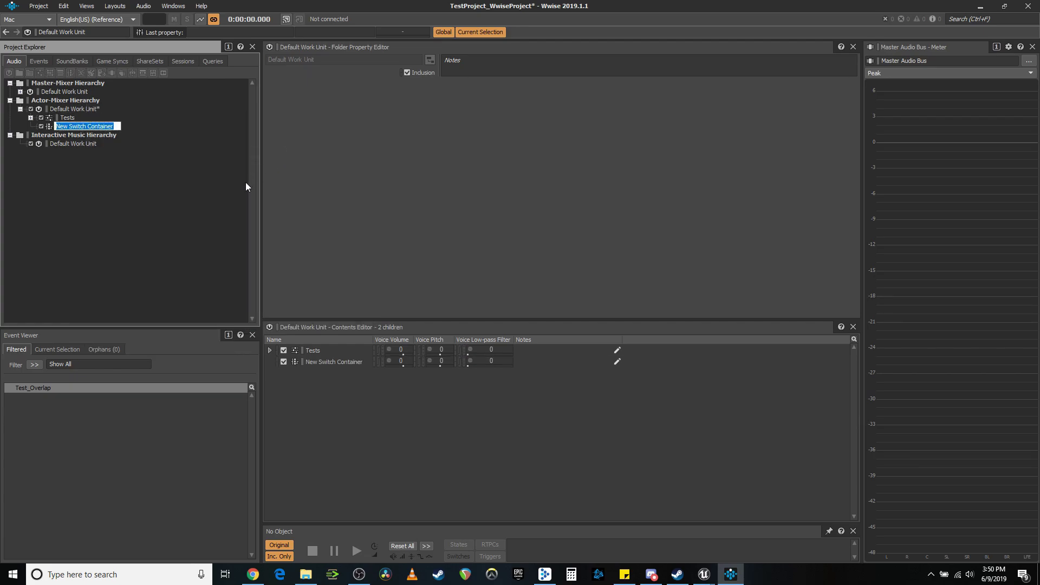
{"action": "type", "text": "Footsteps"}
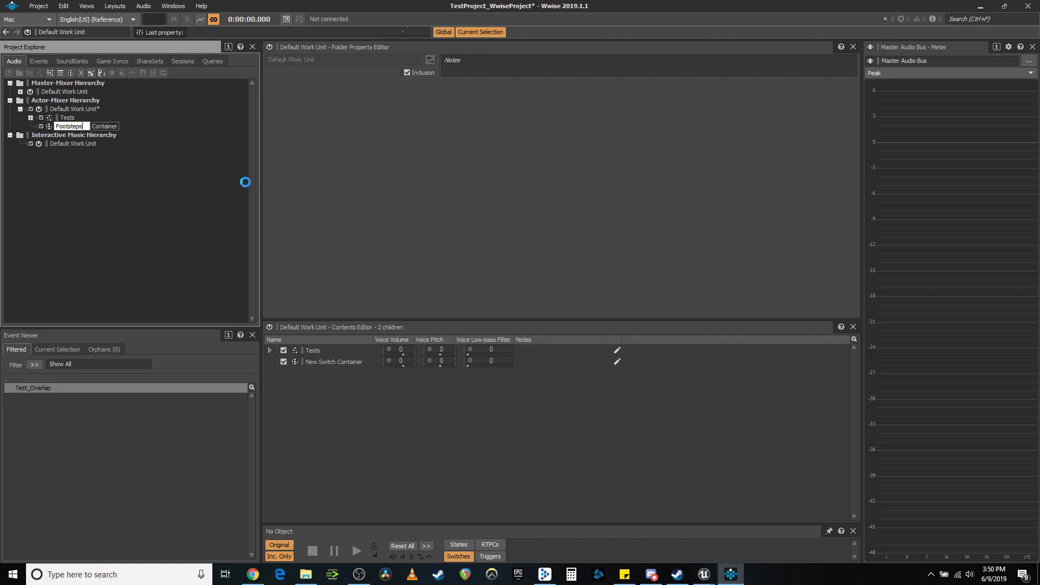
{"action": "key", "text": "Return"}
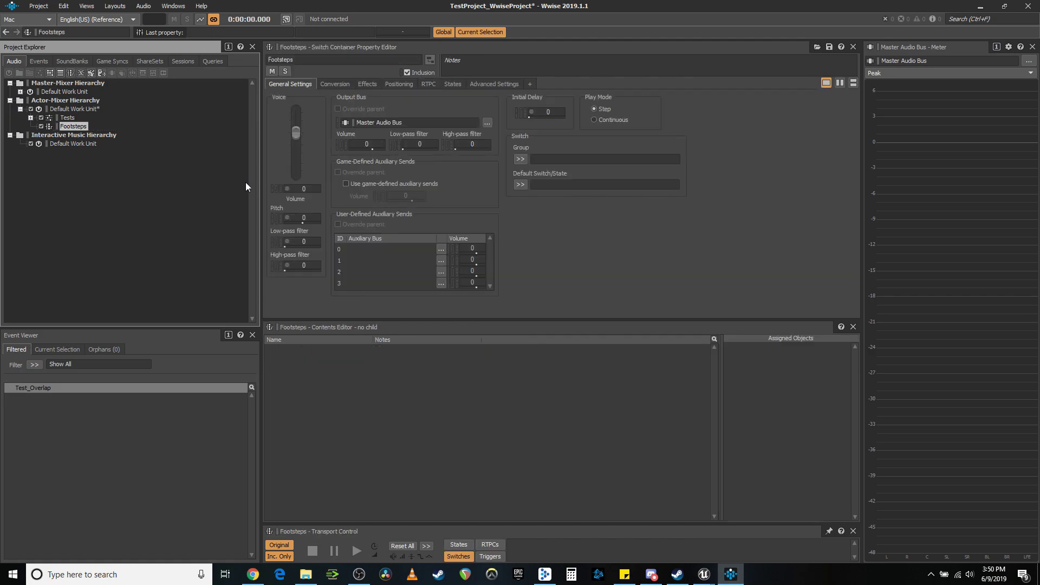
Add an actor-mixer named Player to the Default Work Unit of the Actor-Mixer Hierarchy
{"action": "right_click", "coordinate": [82, 110]}
{"action": "mouse_move", "coordinate": [126, 115]}
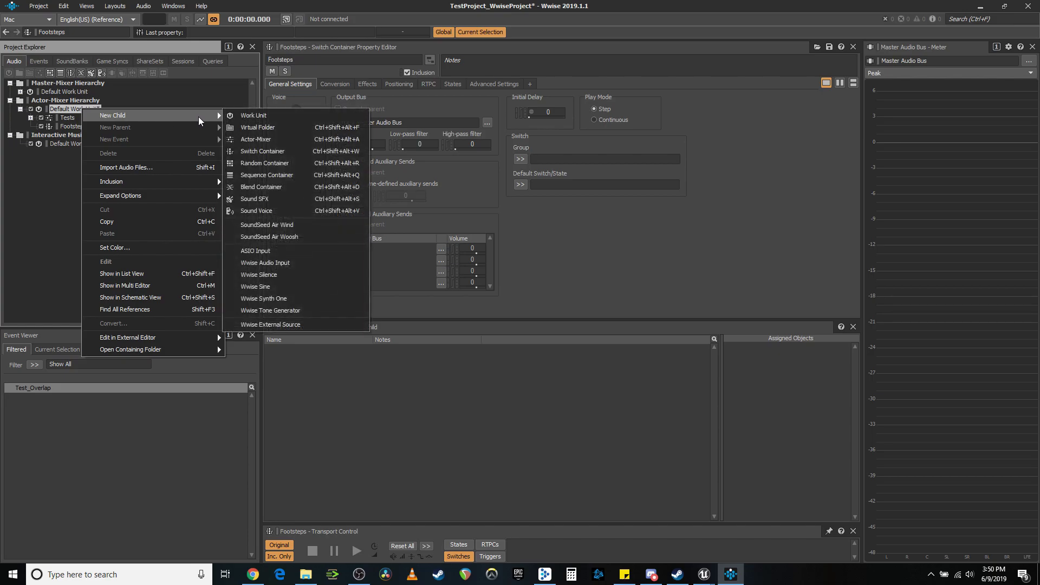
{"action": "left_click", "coordinate": [266, 140]}
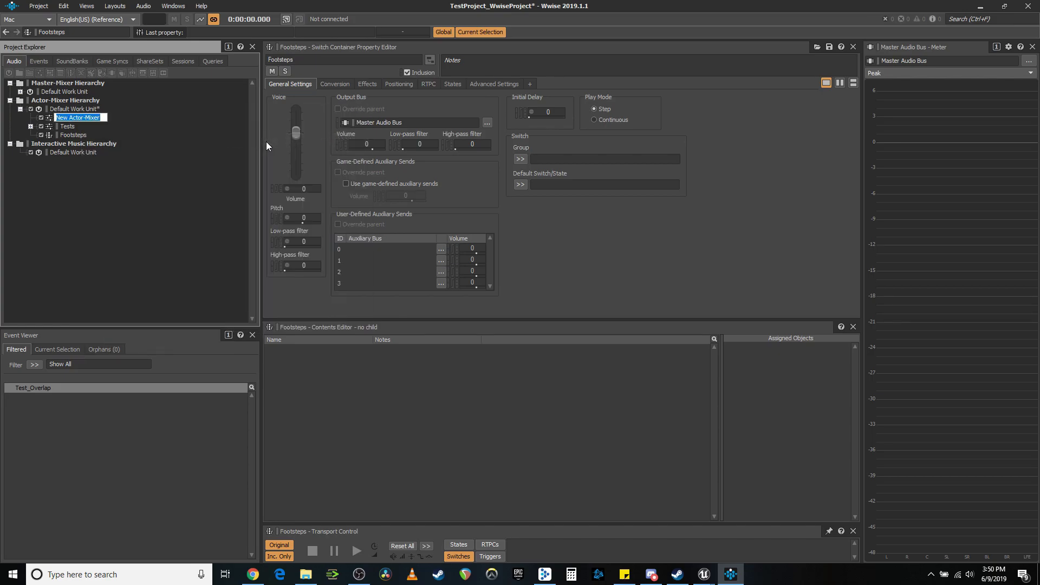
{"action": "type", "text": "Player"}
{"action": "key", "text": "Return"}
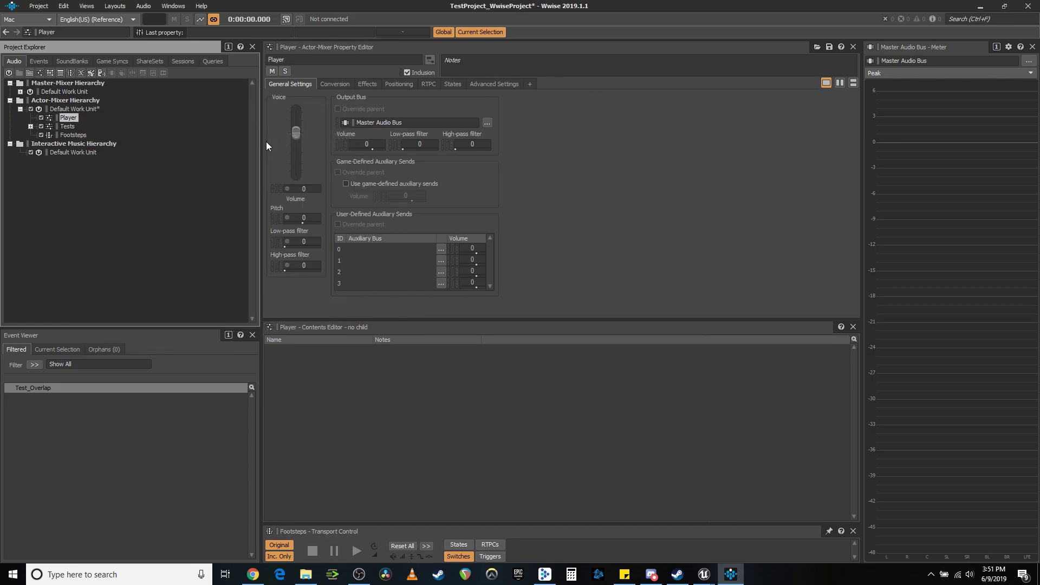
Move the Footsteps switch container into the Player actor-mixer and show its properties
{"action": "left_click_drag", "start_coordinate": [68, 135], "coordinate": [70, 120]}
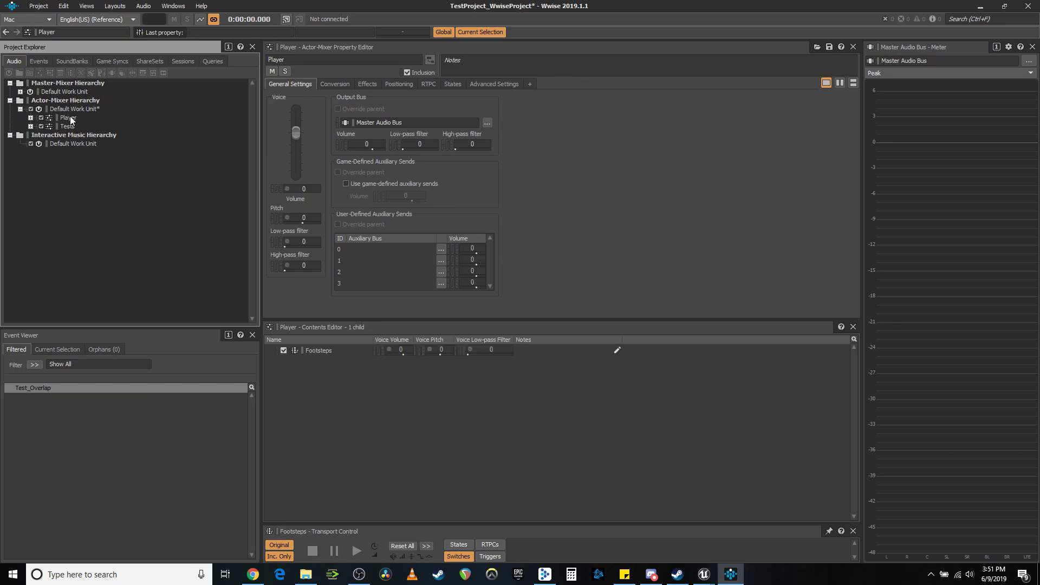
{"action": "left_click", "coordinate": [68, 117]}
{"action": "left_click", "coordinate": [30, 117]}
{"action": "left_click", "coordinate": [83, 126]}
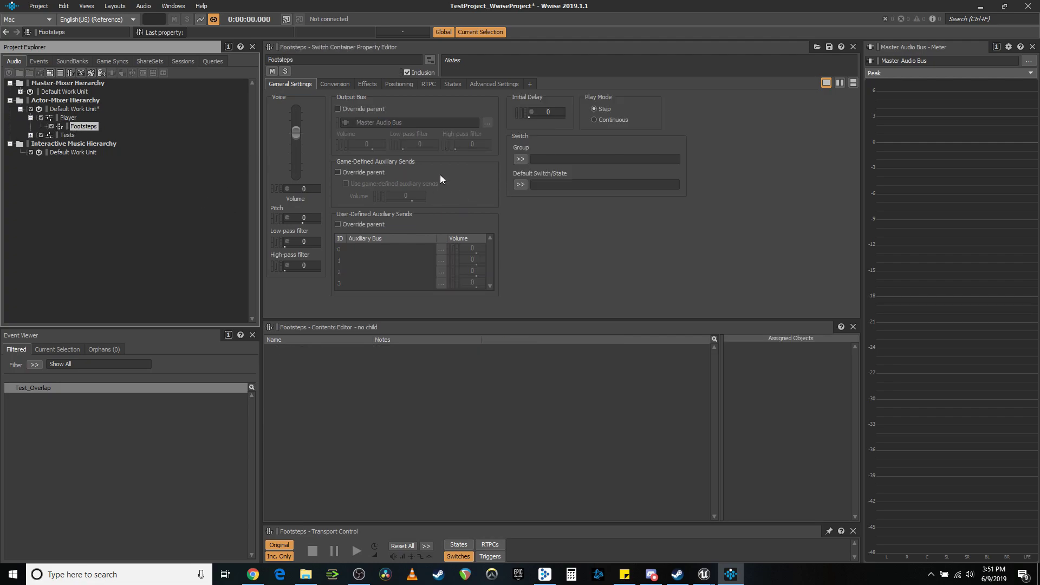
Examine the Material_Ground switch group and its individual ground switches, then return to the audio hierarchy
{"action": "left_click", "coordinate": [72, 61]}
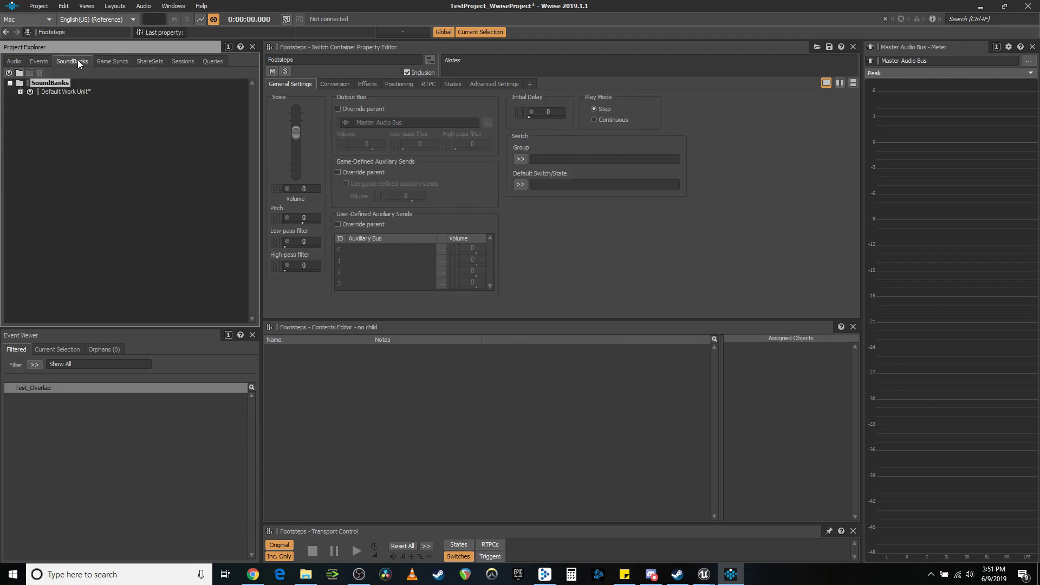
{"action": "left_click", "coordinate": [108, 62]}
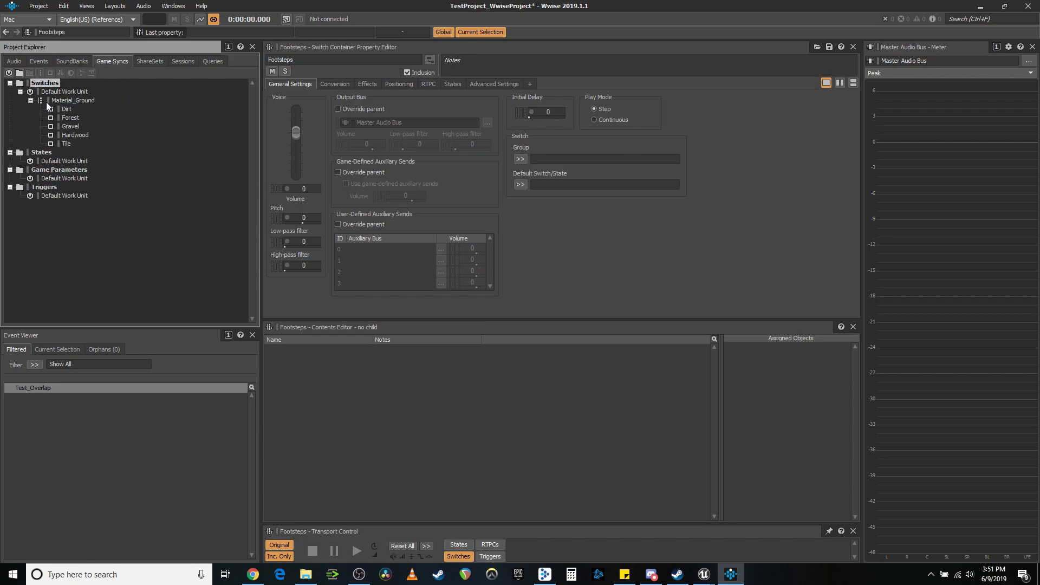
{"action": "left_click", "coordinate": [60, 101]}
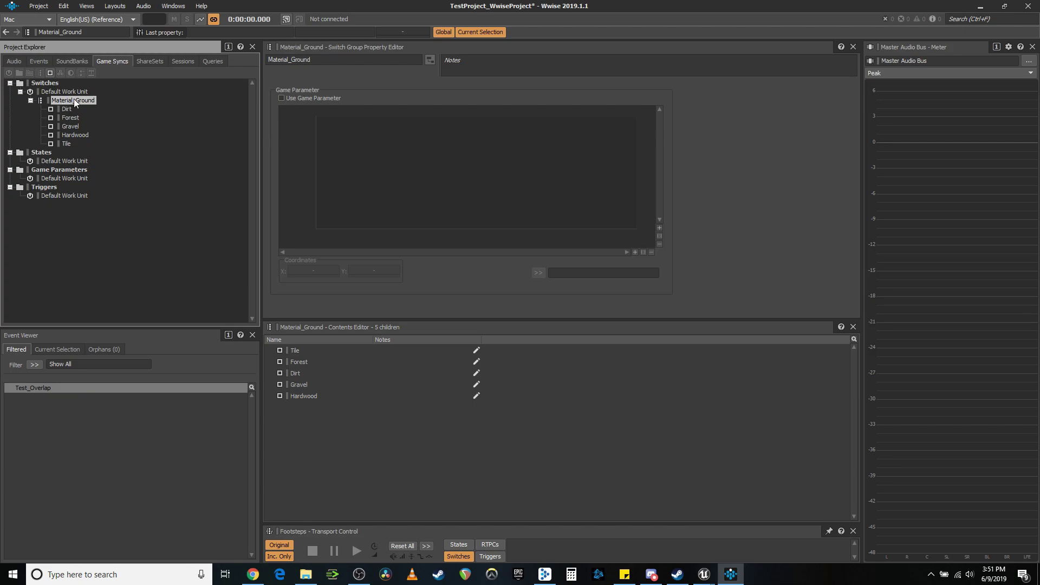
{"action": "left_click", "coordinate": [67, 109]}
{"action": "left_click", "coordinate": [71, 126]}
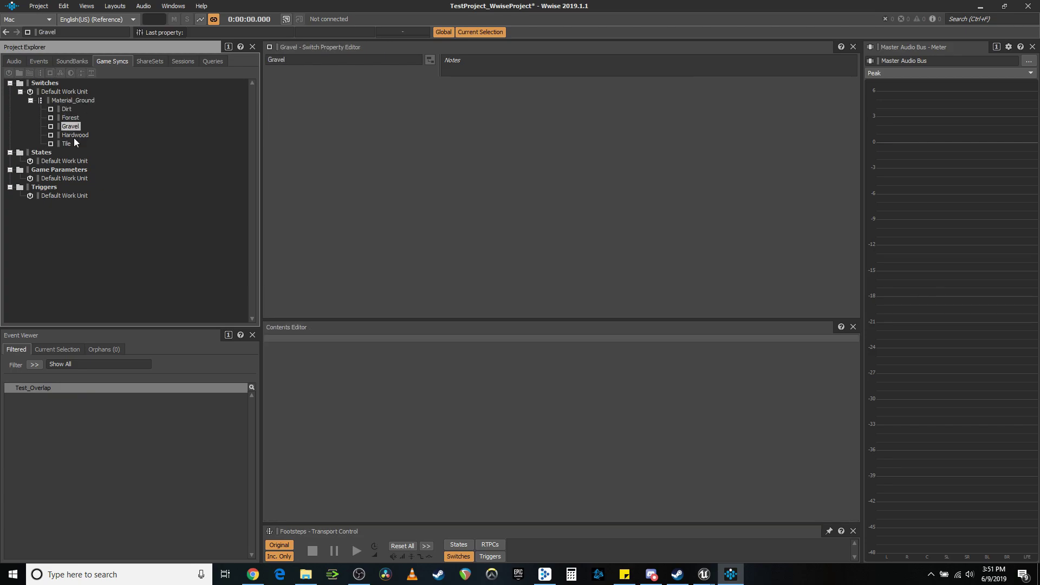
{"action": "left_click", "coordinate": [75, 135]}
{"action": "left_click", "coordinate": [66, 144]}
{"action": "left_click", "coordinate": [75, 135]}
{"action": "left_click", "coordinate": [66, 143]}
{"action": "left_click", "coordinate": [75, 135]}
{"action": "left_click", "coordinate": [70, 126]}
{"action": "left_click", "coordinate": [70, 118]}
{"action": "left_click", "coordinate": [67, 109]}
{"action": "key", "text": "shift+1"}
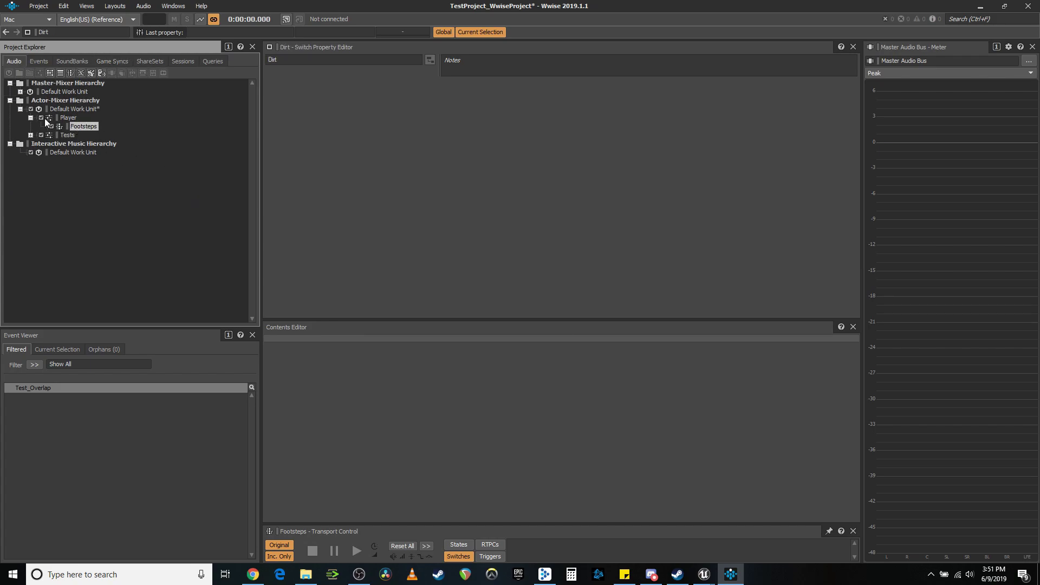
Add a random container named Tile inside the Footsteps switch container
{"action": "right_click", "coordinate": [83, 129]}
{"action": "mouse_move", "coordinate": [112, 136]}
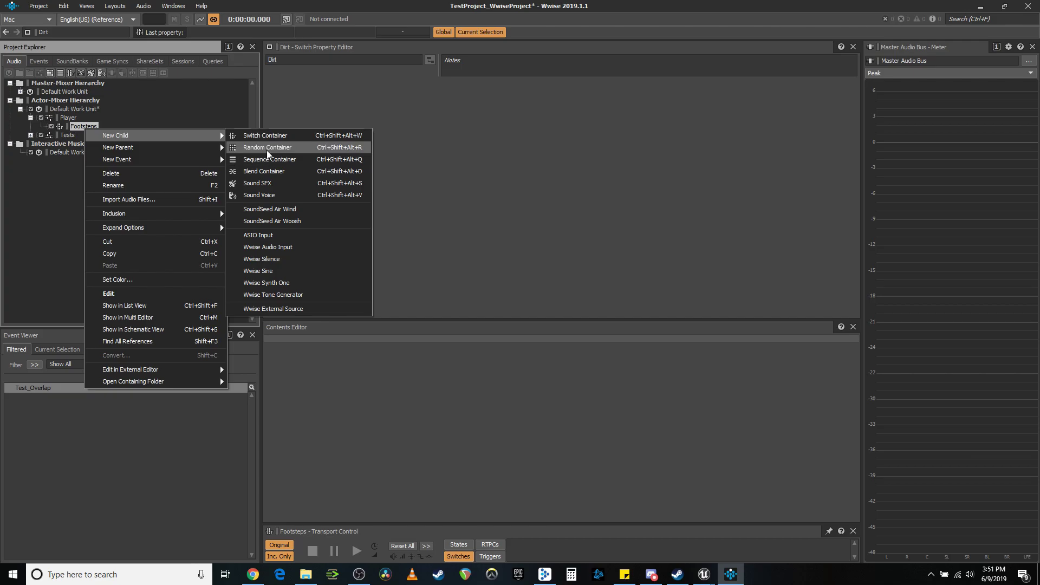
{"action": "left_click", "coordinate": [267, 150]}
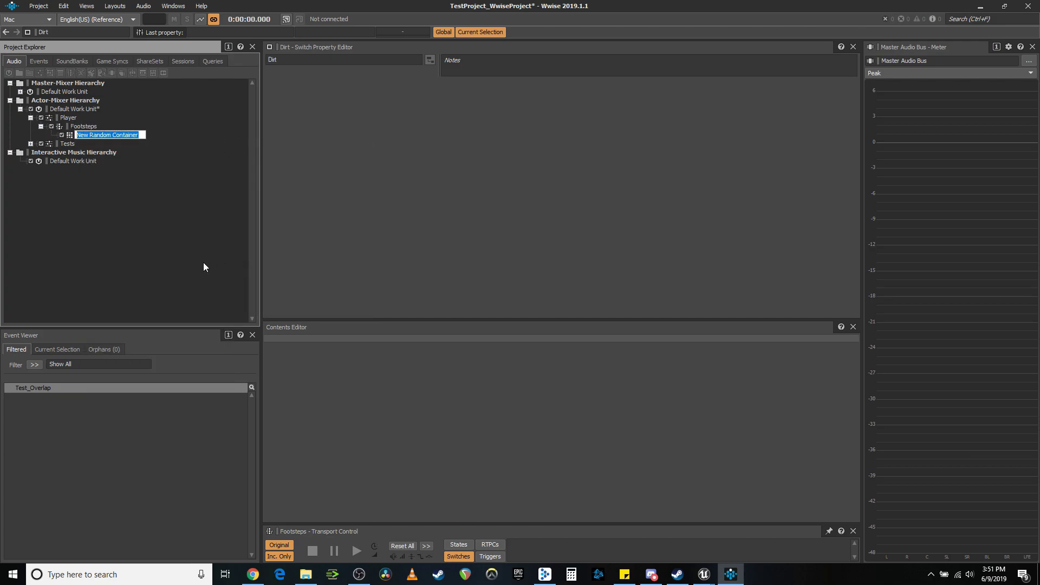
{"action": "type", "text": "Tile"}
{"action": "key", "text": "Return"}
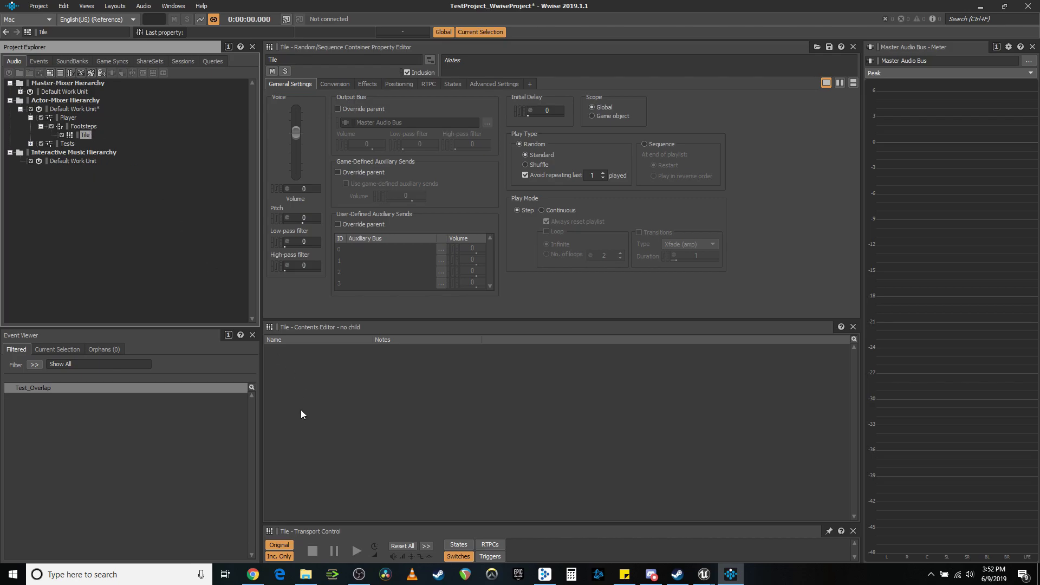
Import Footstep_Boot_BathroomFakeTile_01 from File Explorer into the Tile container as Sound SFX, replacing the existing original file
{"action": "left_click", "coordinate": [306, 576]}
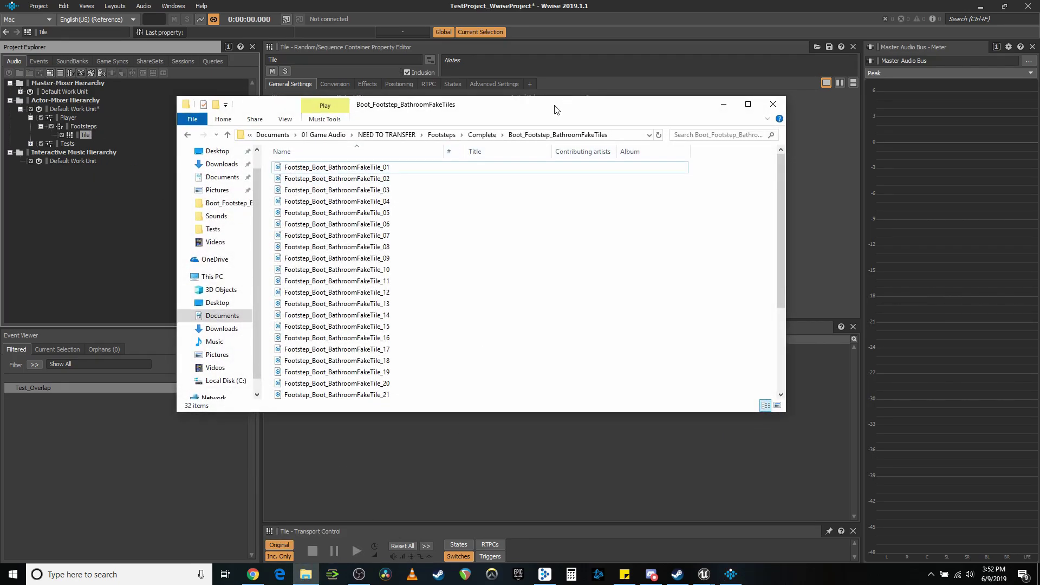
{"action": "left_click_drag", "start_coordinate": [552, 107], "coordinate": [657, 115]}
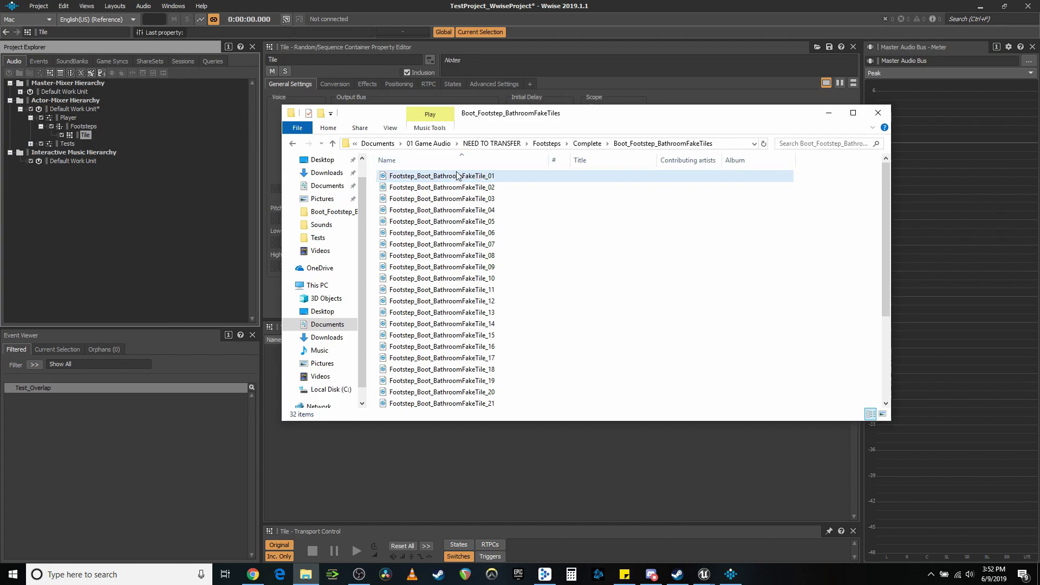
{"action": "left_click", "coordinate": [87, 136]}
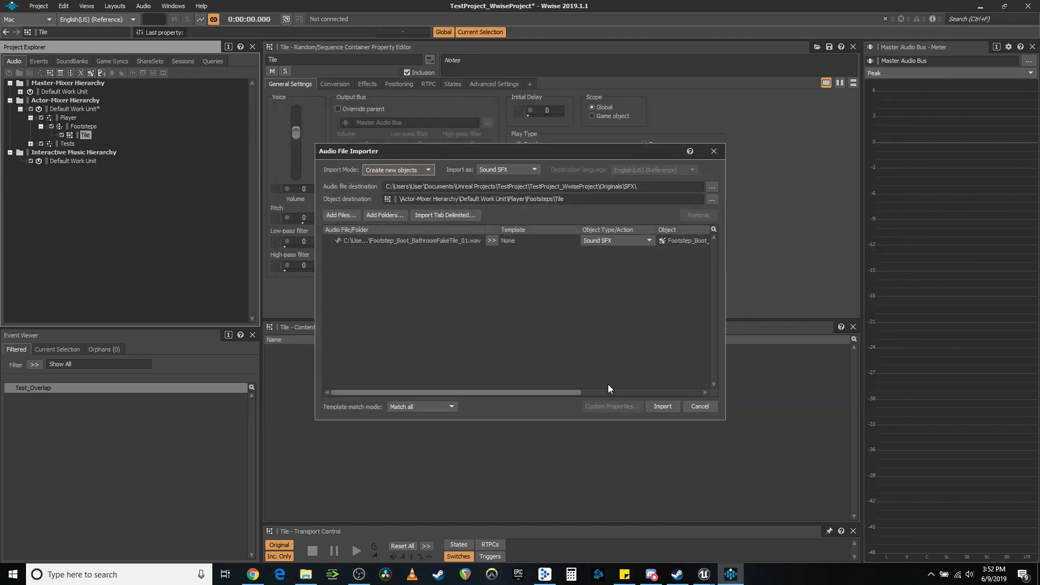
{"action": "left_click", "coordinate": [663, 406]}
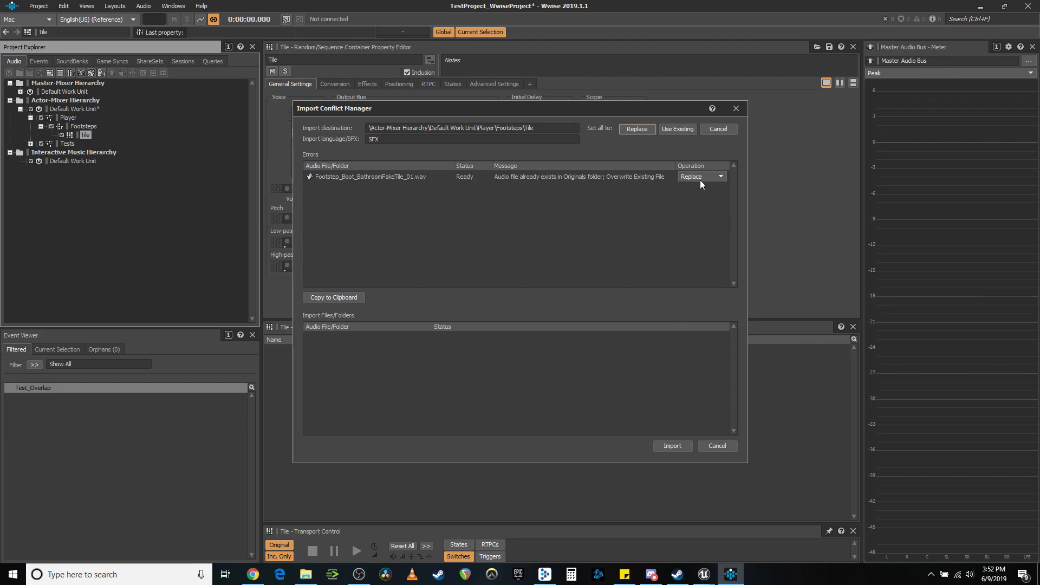
{"action": "left_click", "coordinate": [672, 446]}
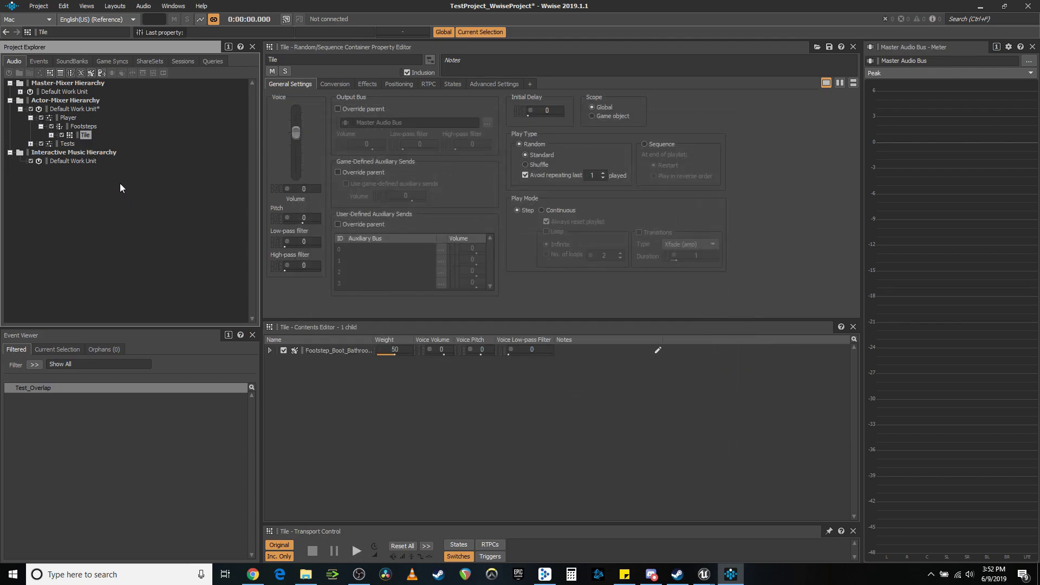
Expand the Tile random container to inspect its imported sound and audition the container
{"action": "left_click", "coordinate": [51, 135]}
{"action": "left_click", "coordinate": [129, 143]}
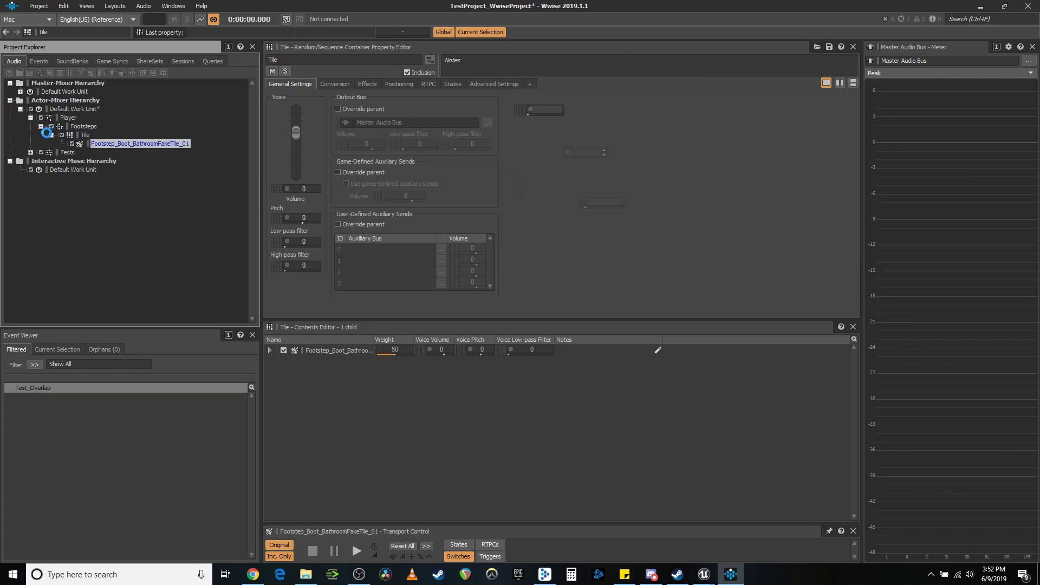
{"action": "left_click", "coordinate": [87, 135]}
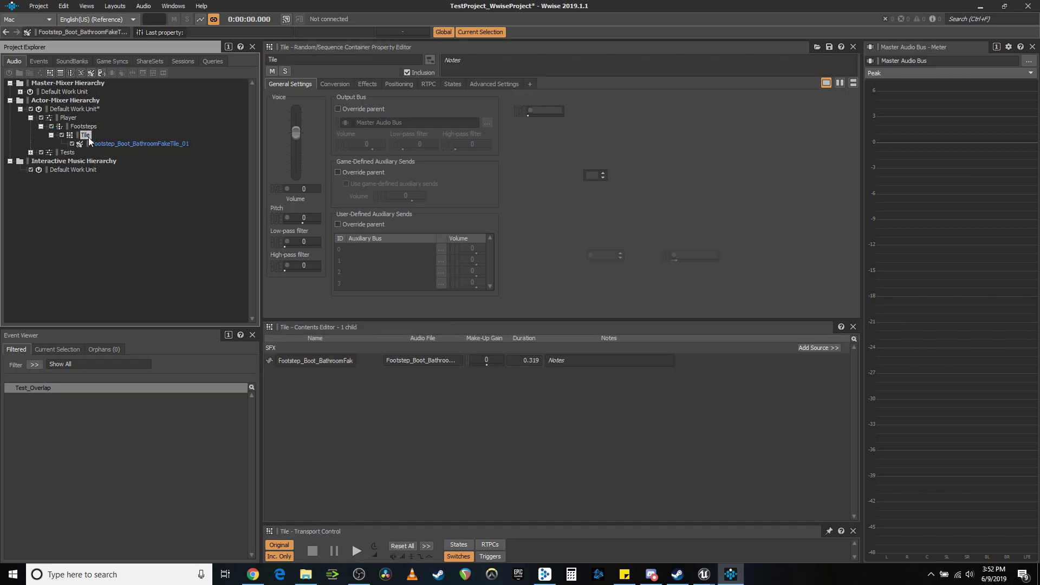
{"action": "key", "text": "space"}
{"action": "key", "text": "space"}
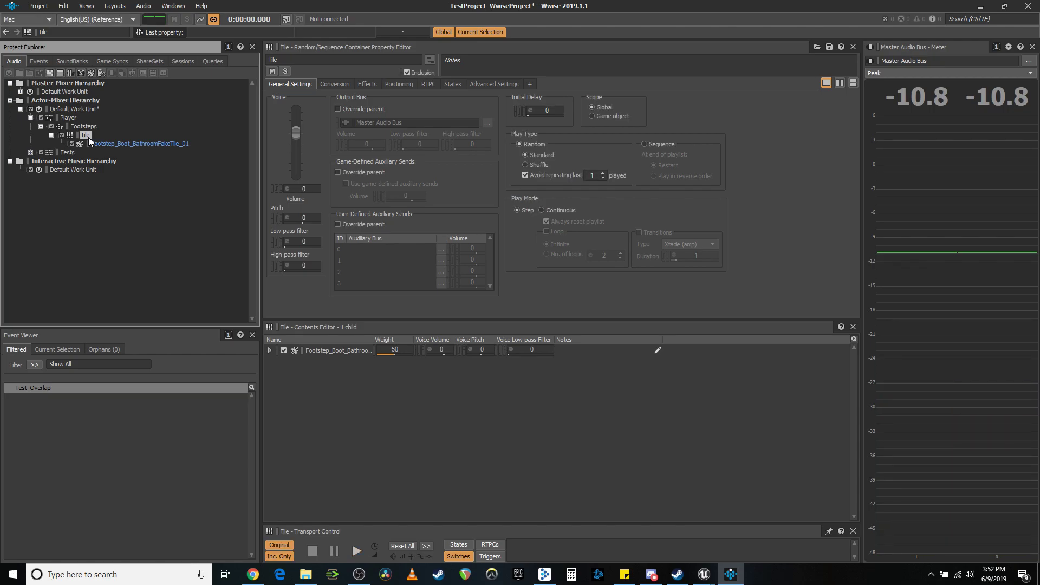
Delete the imported Footstep_Boot_BathroomFakeTile_01 sound and the Tile random container
{"action": "left_click", "coordinate": [125, 142]}
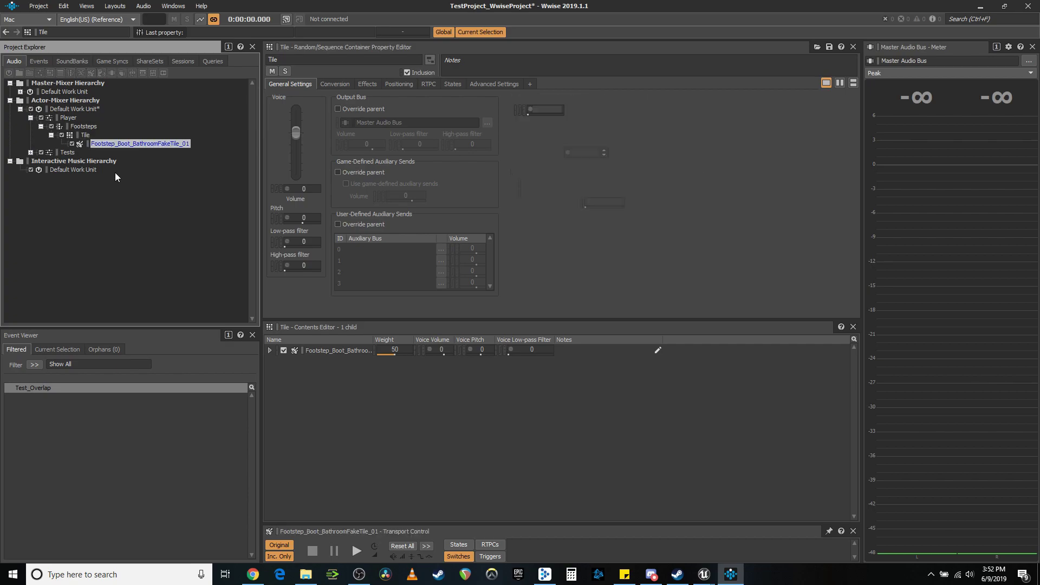
{"action": "key", "text": "Delete"}
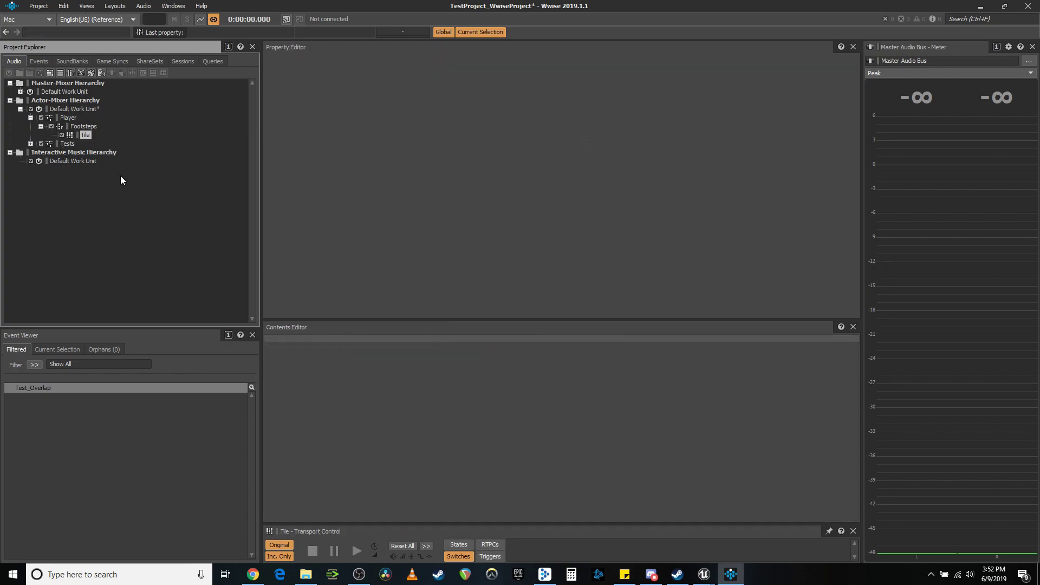
{"action": "key", "text": "Delete"}
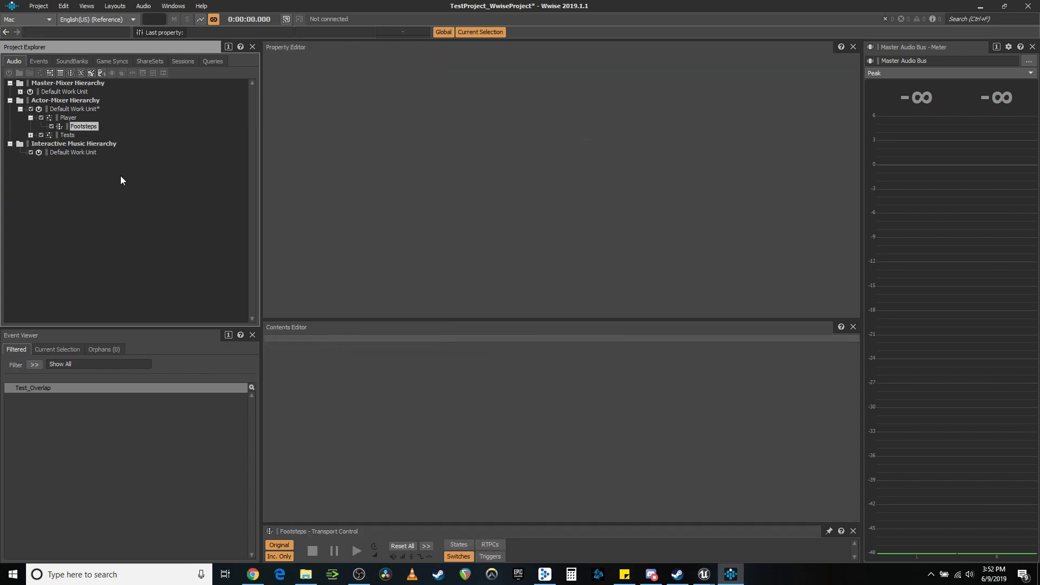
Add a blend container named Tile inside the Footsteps switch container
{"action": "right_click", "coordinate": [87, 127]}
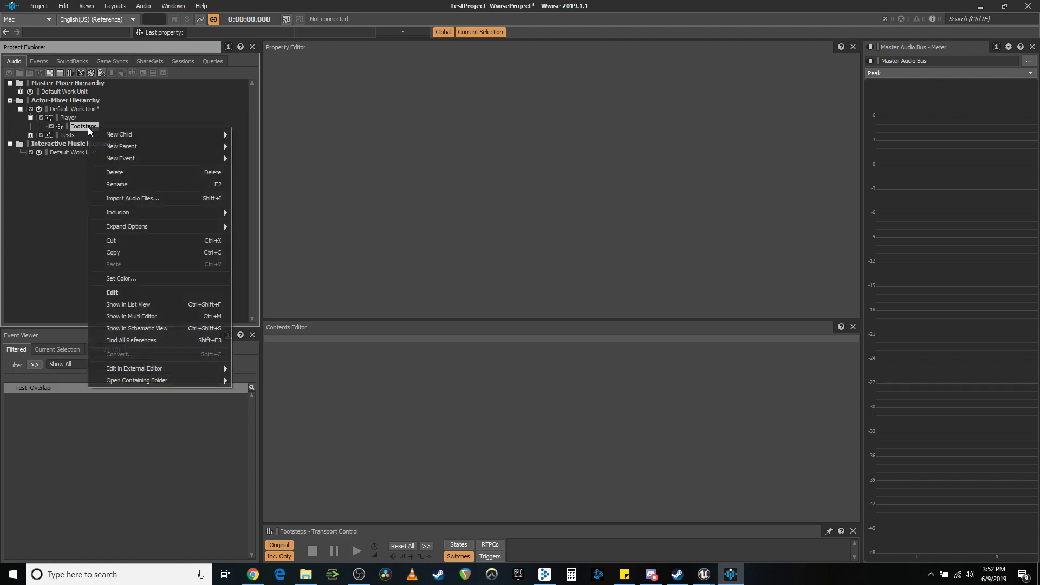
{"action": "mouse_move", "coordinate": [158, 134]}
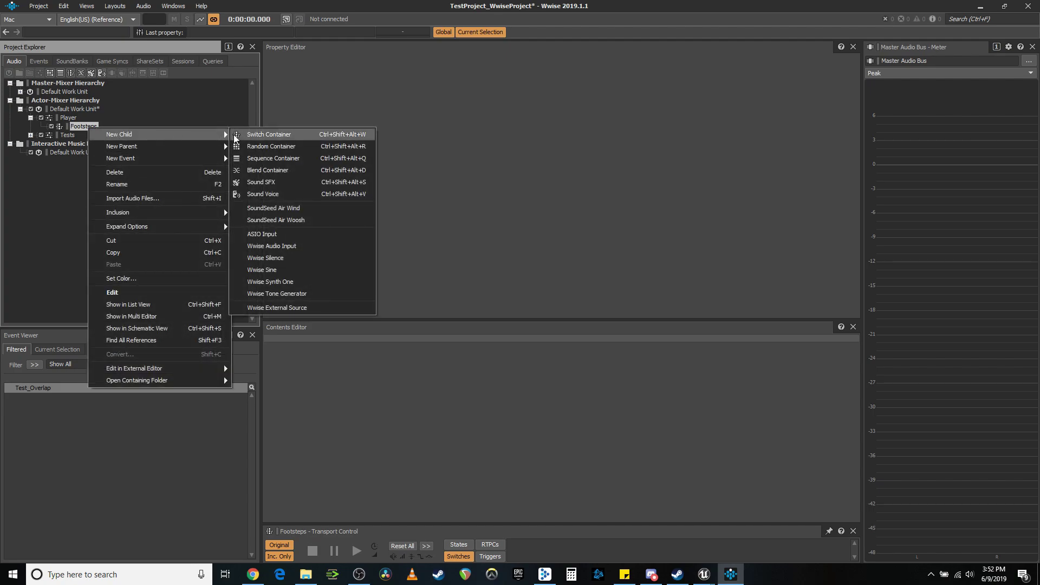
{"action": "left_click", "coordinate": [257, 169]}
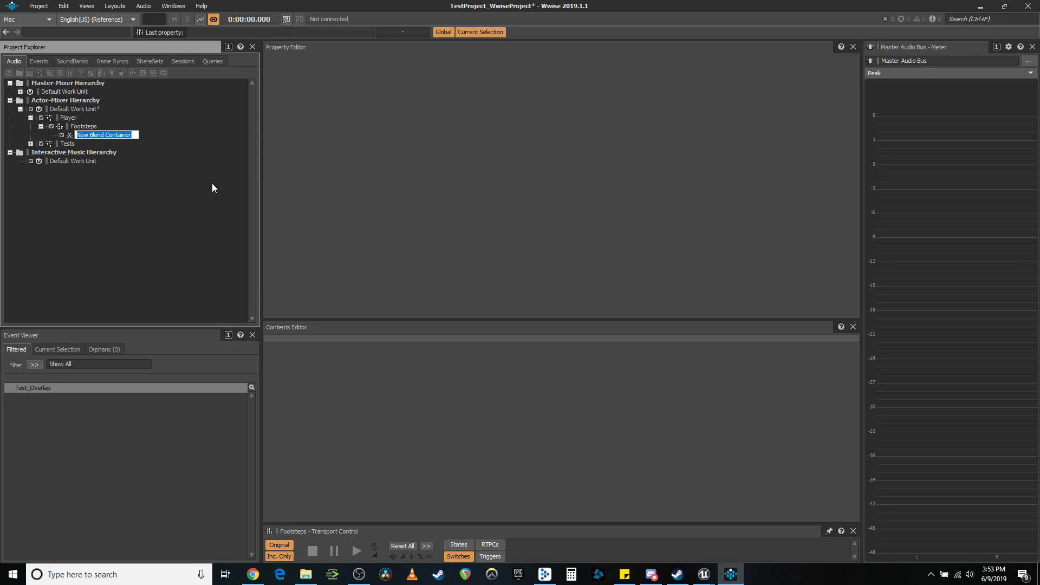
{"action": "type", "text": "Tile"}
{"action": "key", "text": "Return"}
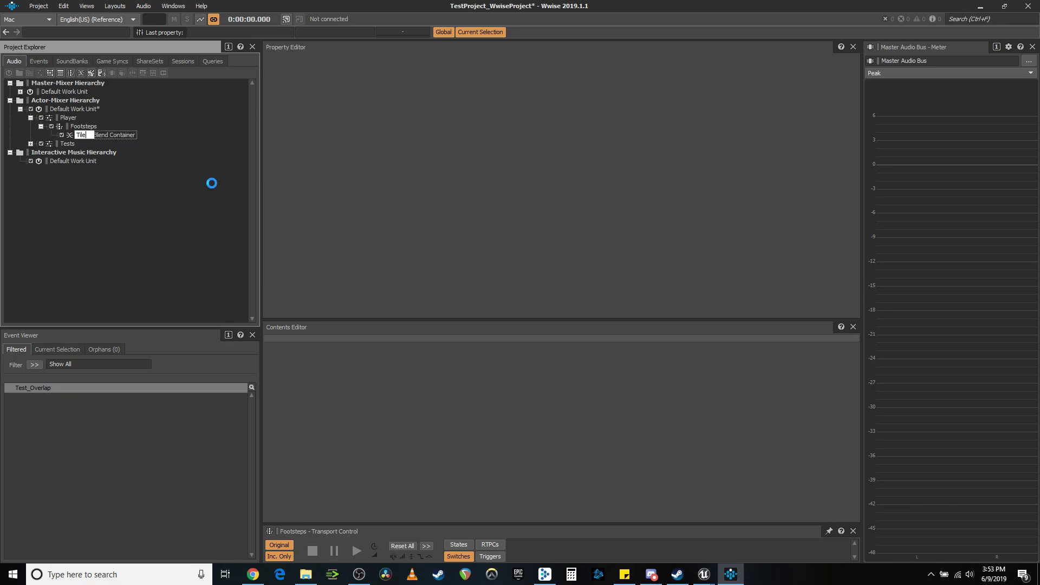
Add a random container named Heel inside the Tile blend container
{"action": "right_click", "coordinate": [85, 134]}
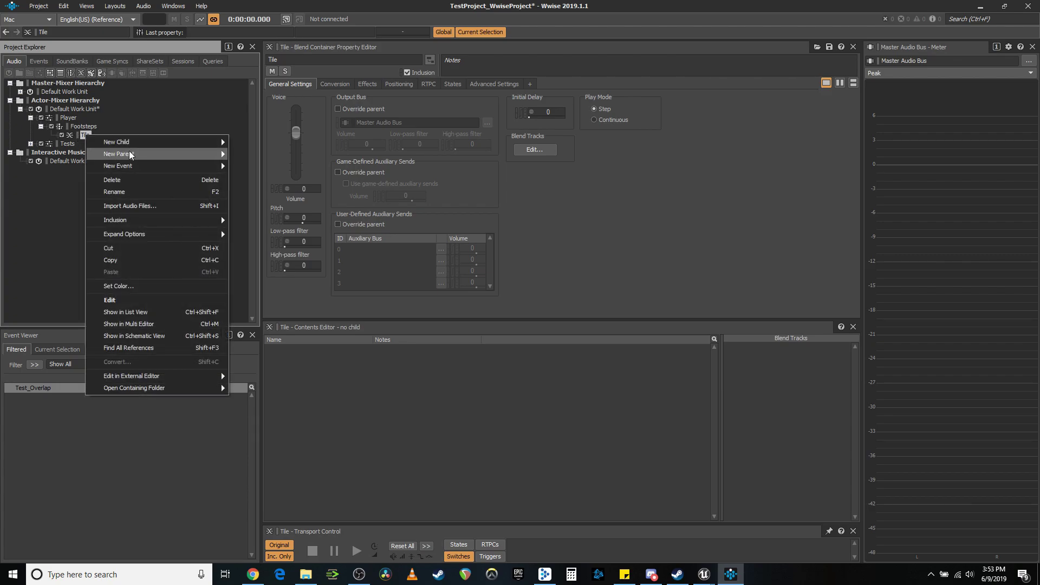
{"action": "mouse_move", "coordinate": [137, 142]}
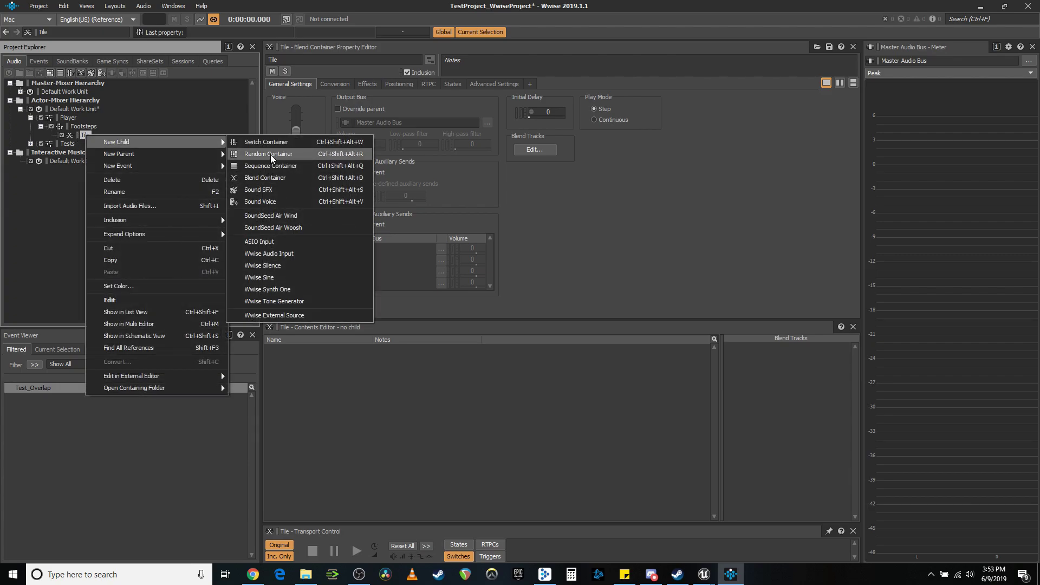
{"action": "left_click", "coordinate": [271, 154]}
{"action": "type", "text": "Heel"}
{"action": "key", "text": "Return"}
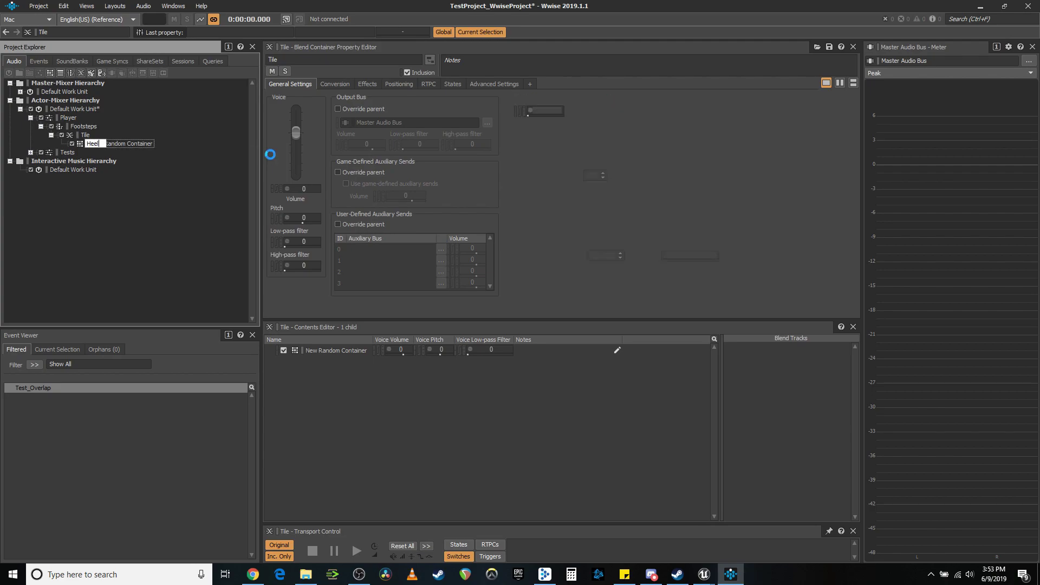
Add a second random container named Toe inside the Tile blend container
{"action": "right_click", "coordinate": [85, 135]}
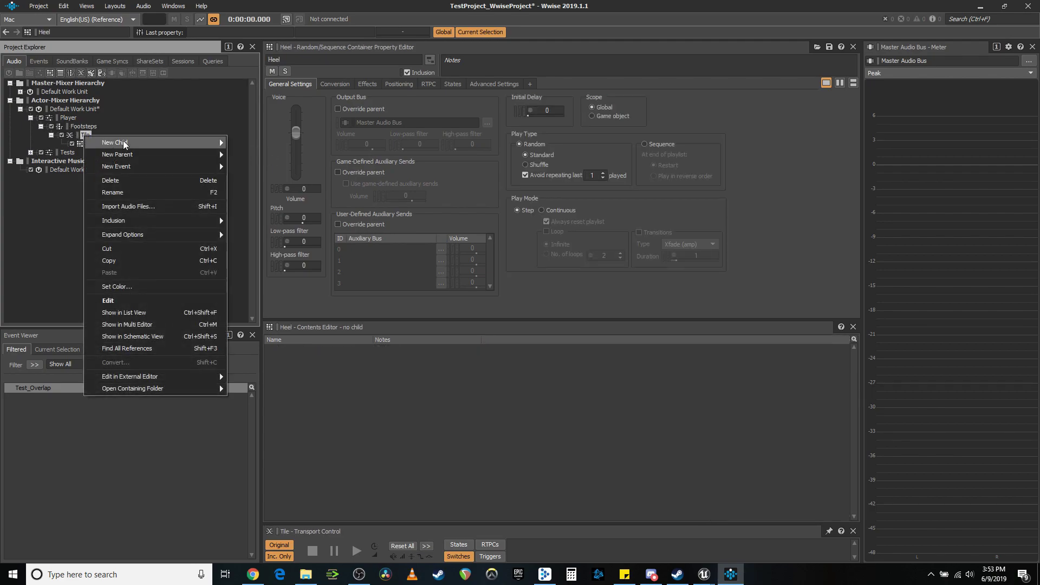
{"action": "mouse_move", "coordinate": [128, 141]}
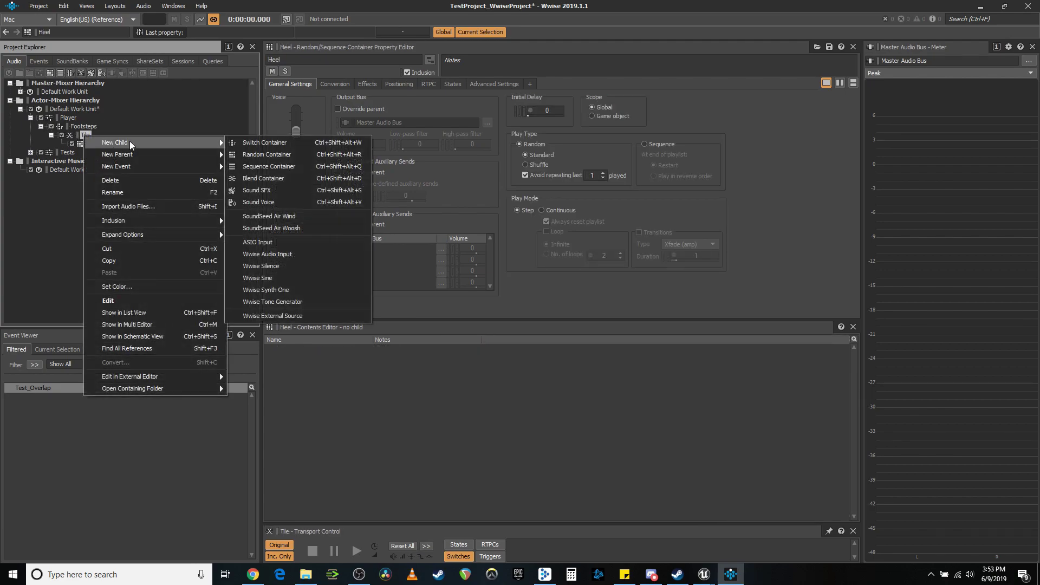
{"action": "left_click", "coordinate": [266, 156]}
{"action": "type", "text": "Toe"}
{"action": "key", "text": "Return"}
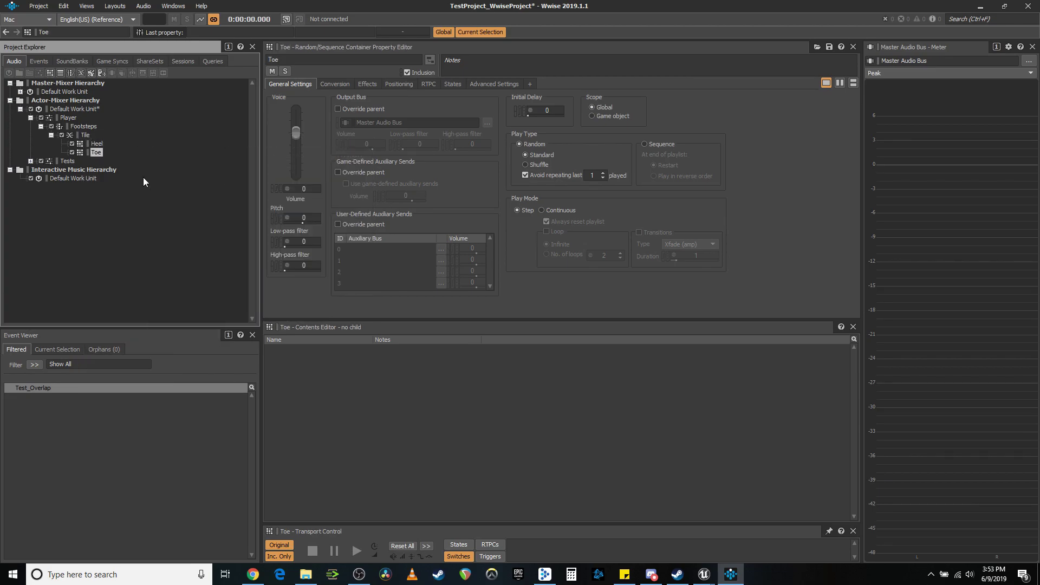
Import Footstep_Boot_BathroomFakeTile_01 through _05 from File Explorer into the Heel container as Sound SFX, replacing the existing original files
{"action": "left_click", "coordinate": [97, 152]}
{"action": "left_click", "coordinate": [306, 574]}
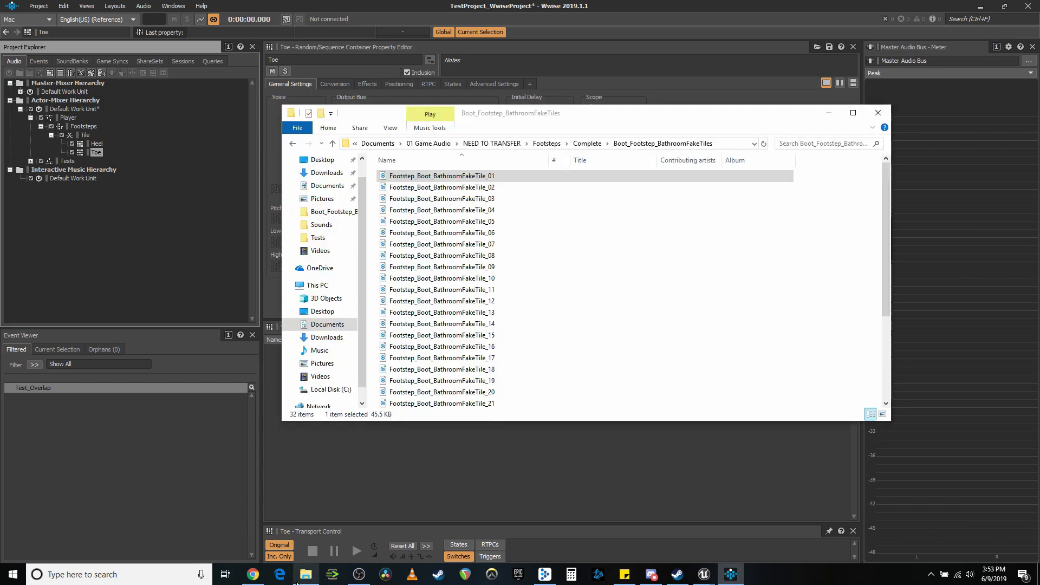
{"action": "left_click", "coordinate": [471, 219], "text": "shift"}
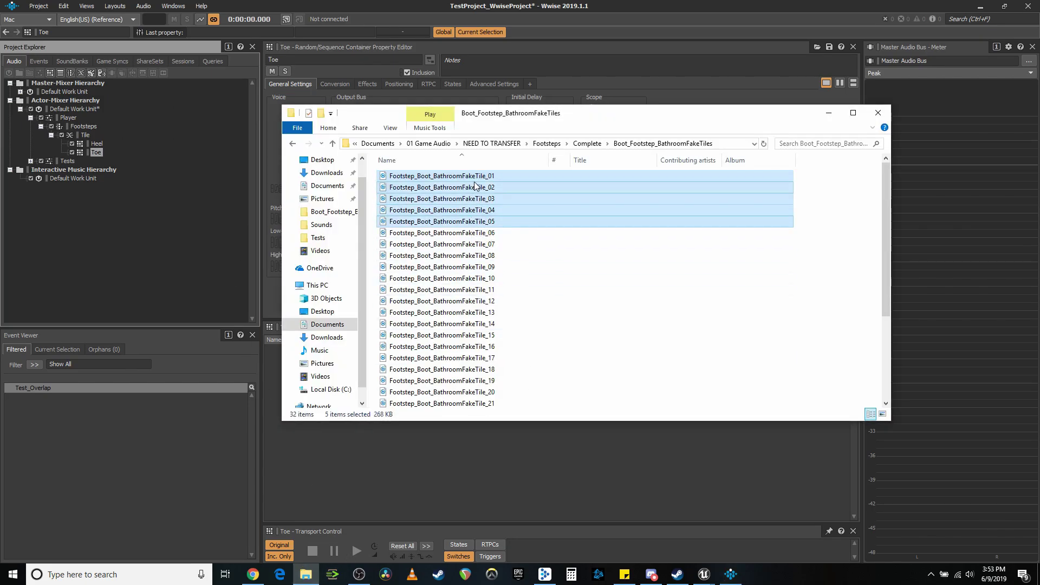
{"action": "left_click_drag", "start_coordinate": [474, 187], "coordinate": [97, 144]}
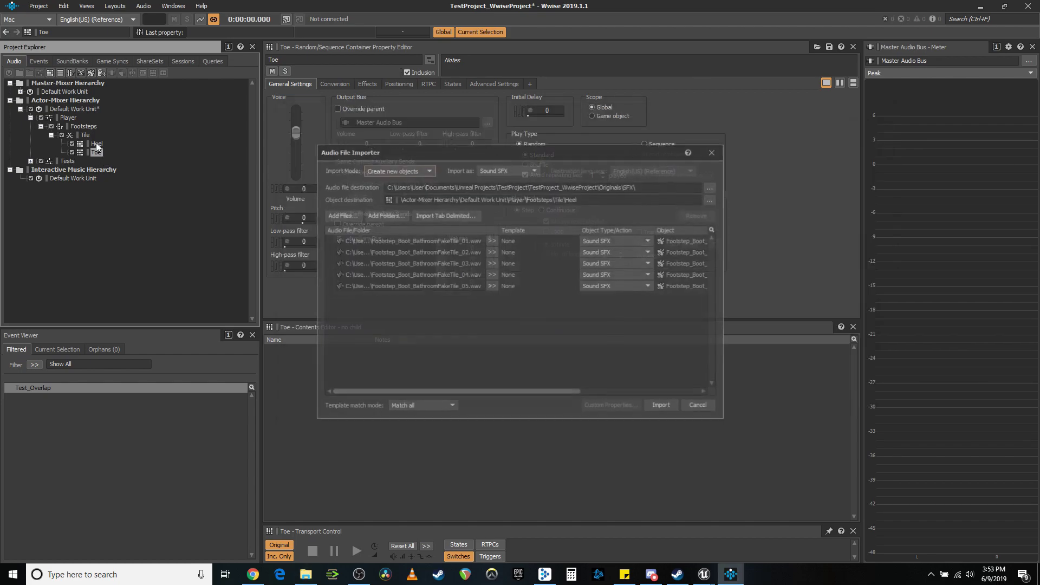
{"action": "left_click", "coordinate": [663, 406]}
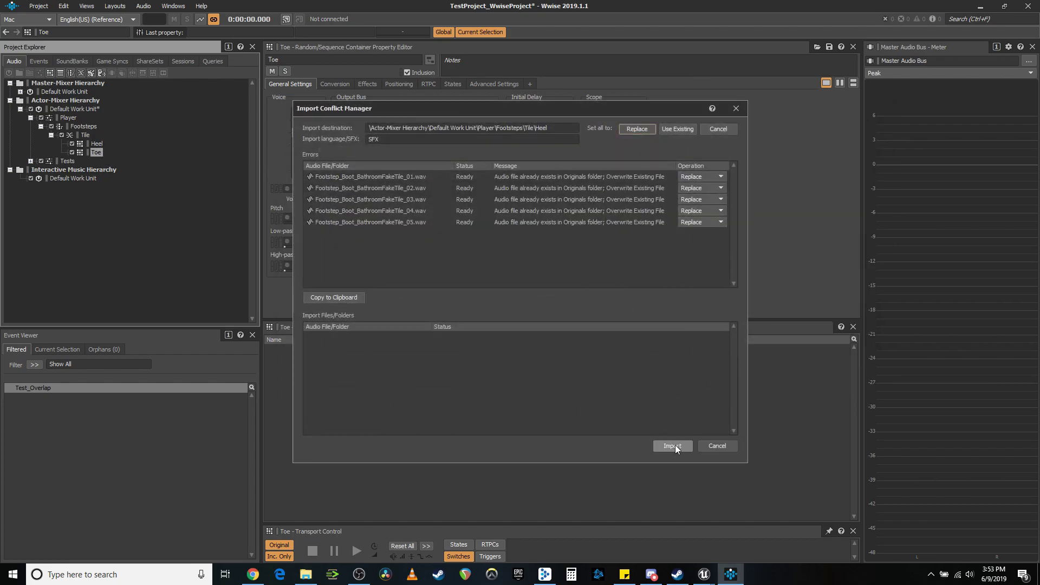
{"action": "left_click", "coordinate": [672, 446]}
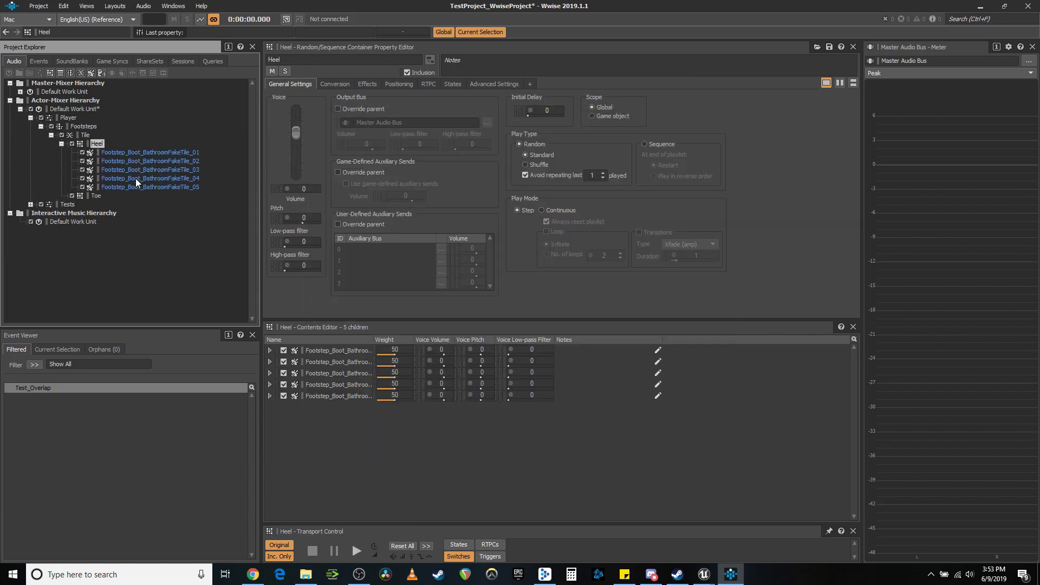
Trim the end of Heel's Footstep_Boot_BathroomFakeTile_01 to about 0.111 in the Source Editor, keeping only the first hit, and audition it
{"action": "left_click", "coordinate": [134, 153]}
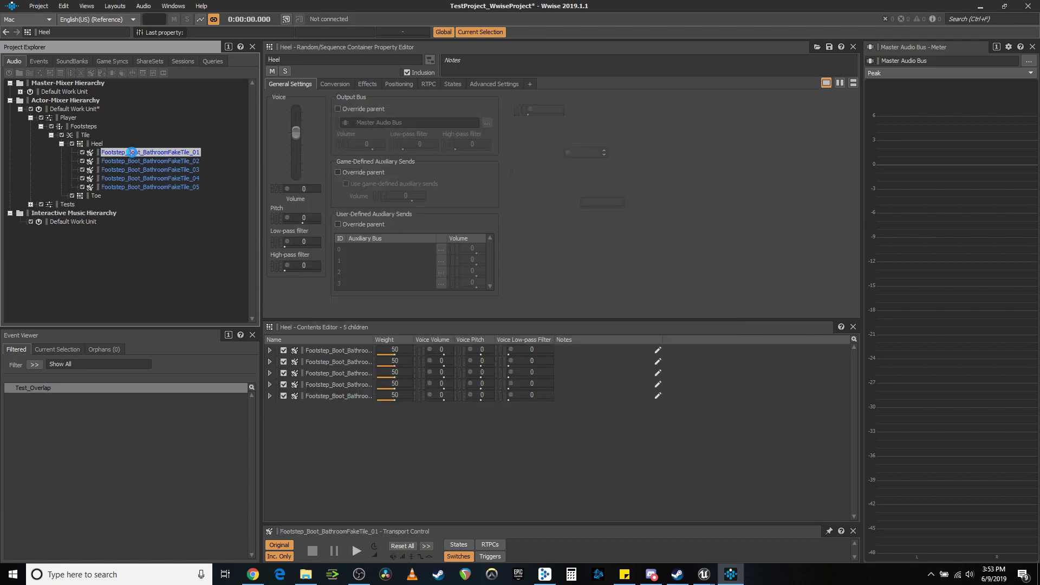
{"action": "double_click", "coordinate": [271, 361]}
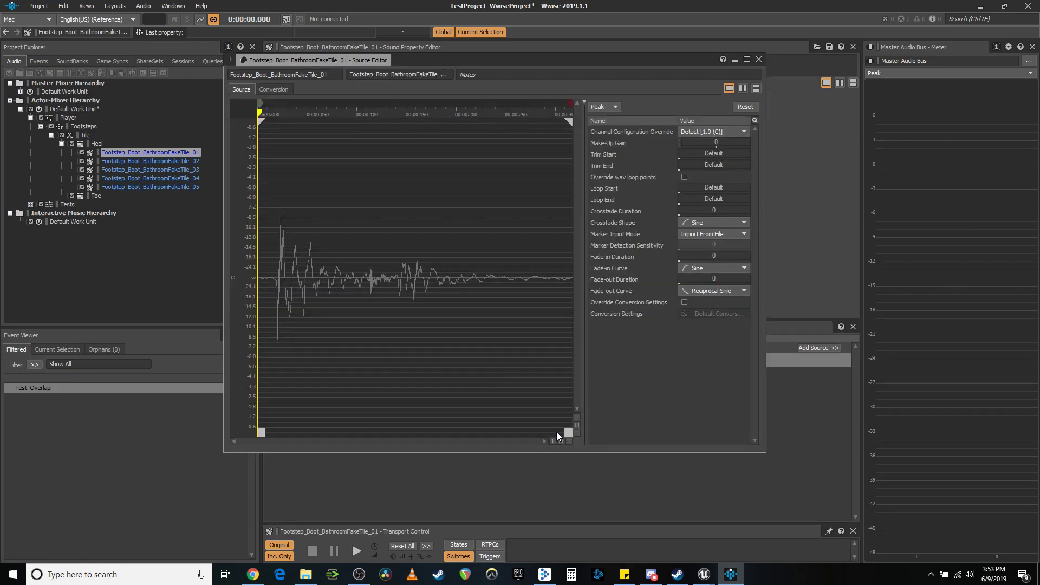
{"action": "left_click_drag", "start_coordinate": [568, 433], "coordinate": [362, 432]}
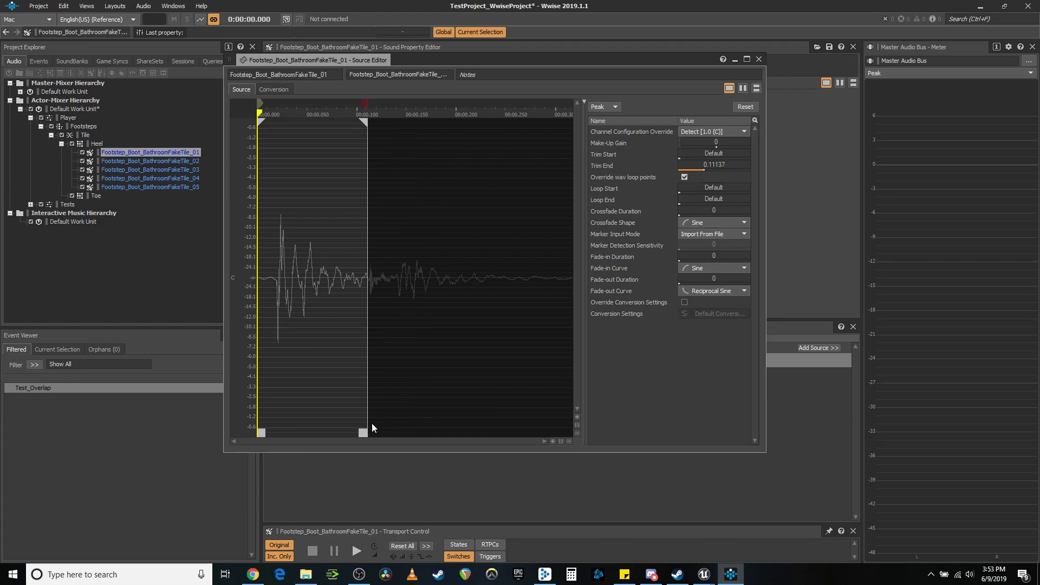
{"action": "key", "text": "space"}
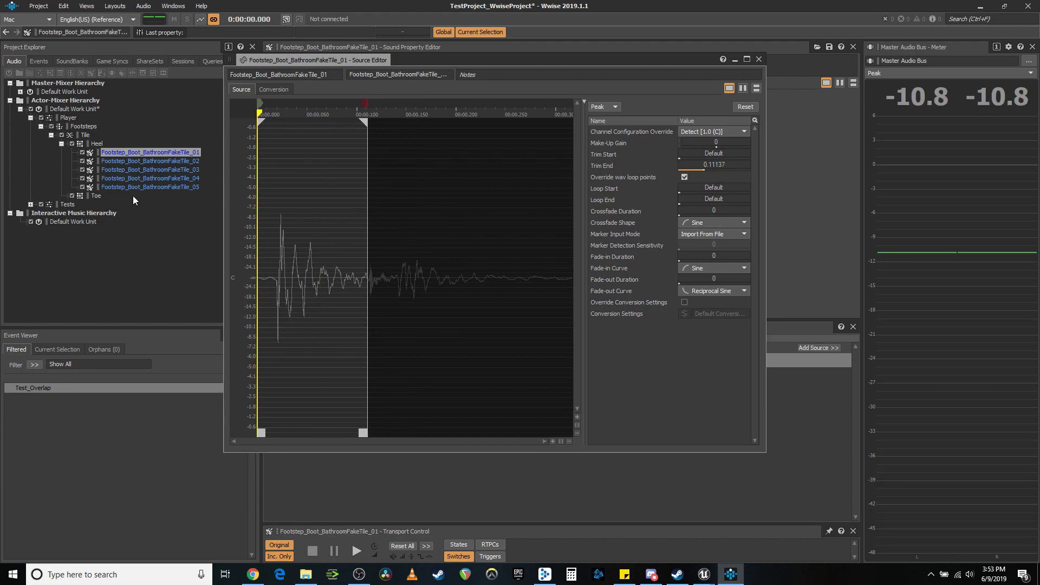
Trim the ends of Heel's Footstep_Boot_BathroomFakeTile_02 and _03 before the second hit, at about 0.185 and 0.120
{"action": "left_click", "coordinate": [146, 161]}
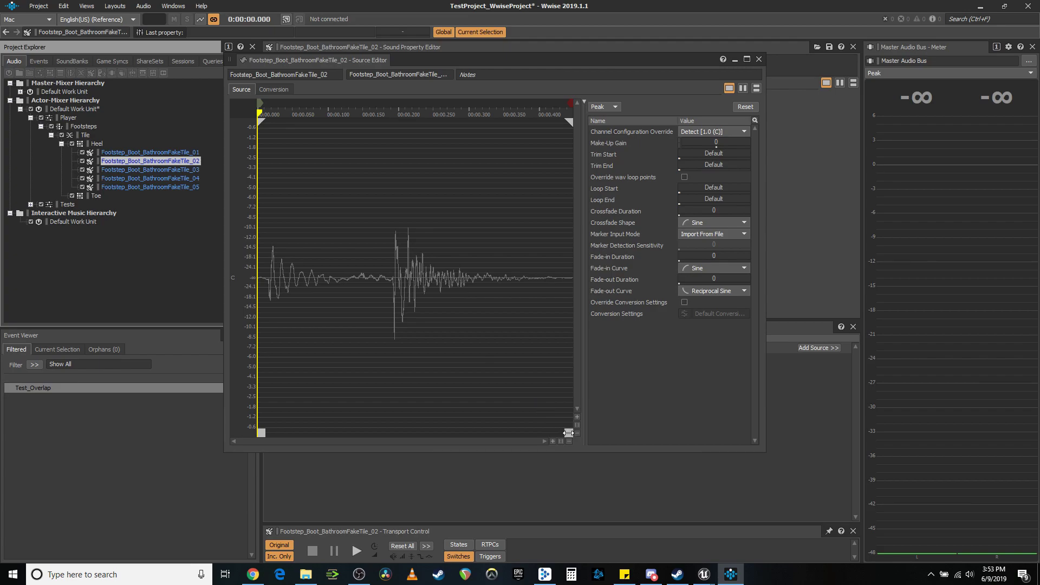
{"action": "left_click_drag", "start_coordinate": [568, 433], "coordinate": [383, 432]}
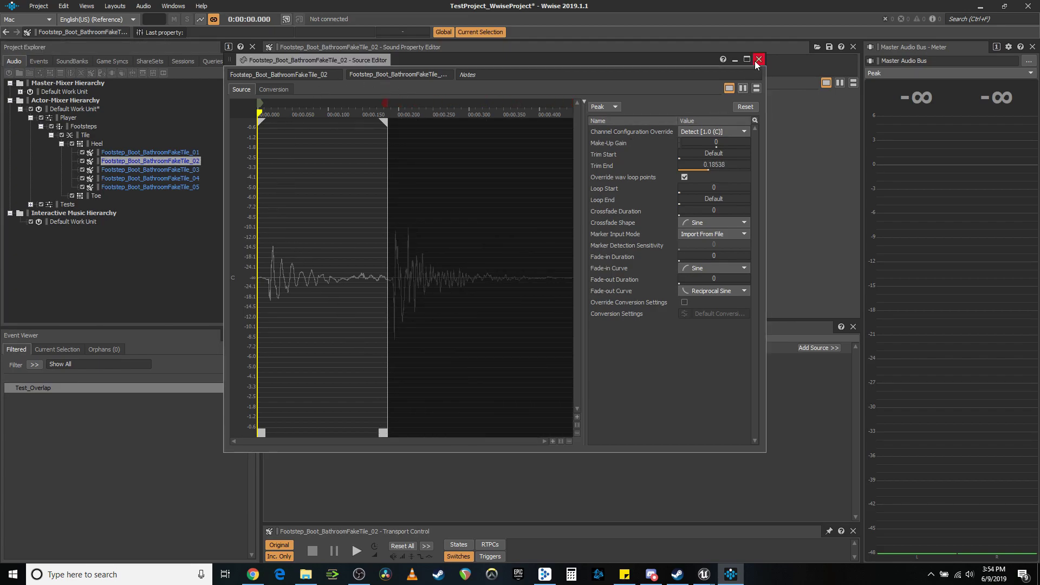
{"action": "left_click", "coordinate": [155, 171]}
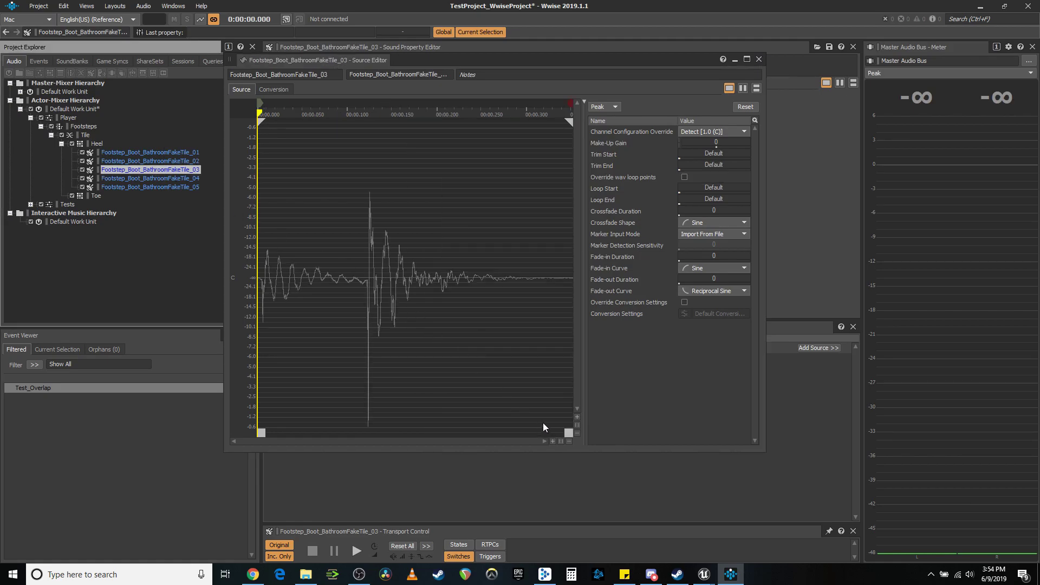
{"action": "left_click_drag", "start_coordinate": [564, 432], "coordinate": [360, 431]}
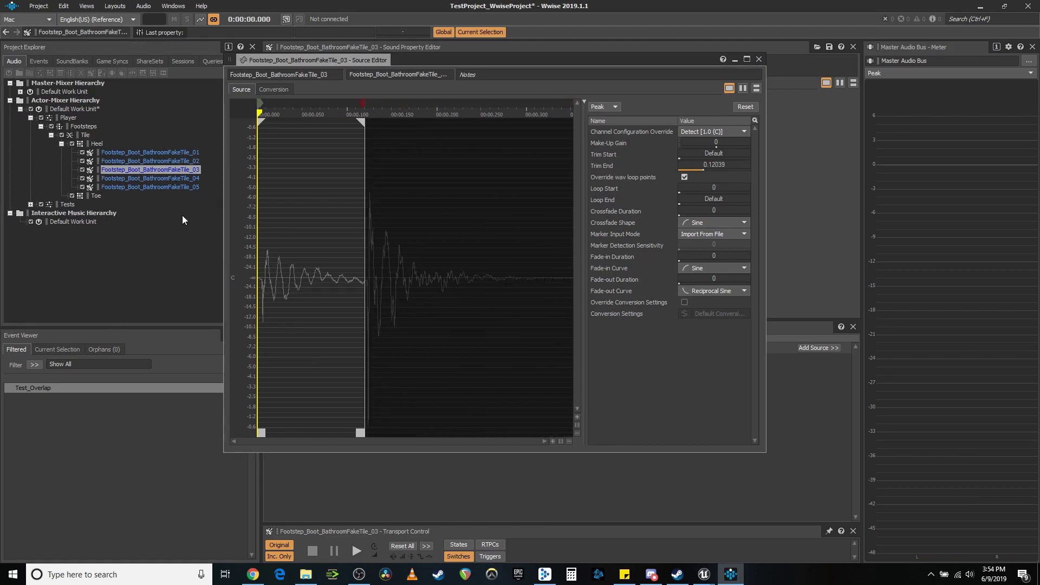
Trim the ends of Heel's Footstep_Boot_BathroomFakeTile_04 and _05 before the second hit, at about 0.128 and 0.223
{"action": "left_click", "coordinate": [167, 179]}
{"action": "left_click_drag", "start_coordinate": [564, 432], "coordinate": [400, 431]}
{"action": "left_click", "coordinate": [154, 188]}
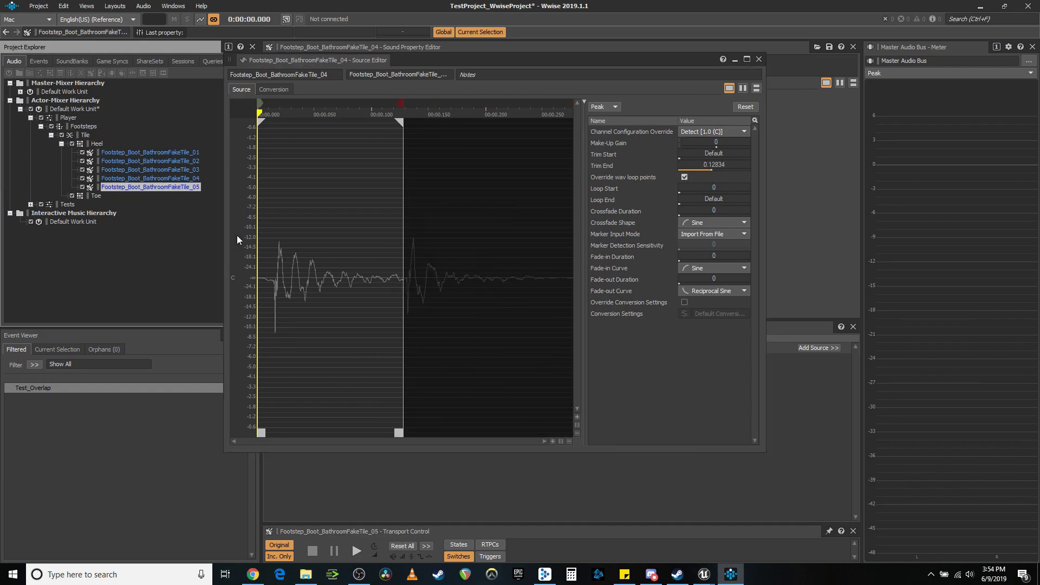
{"action": "left_click_drag", "start_coordinate": [564, 432], "coordinate": [398, 430]}
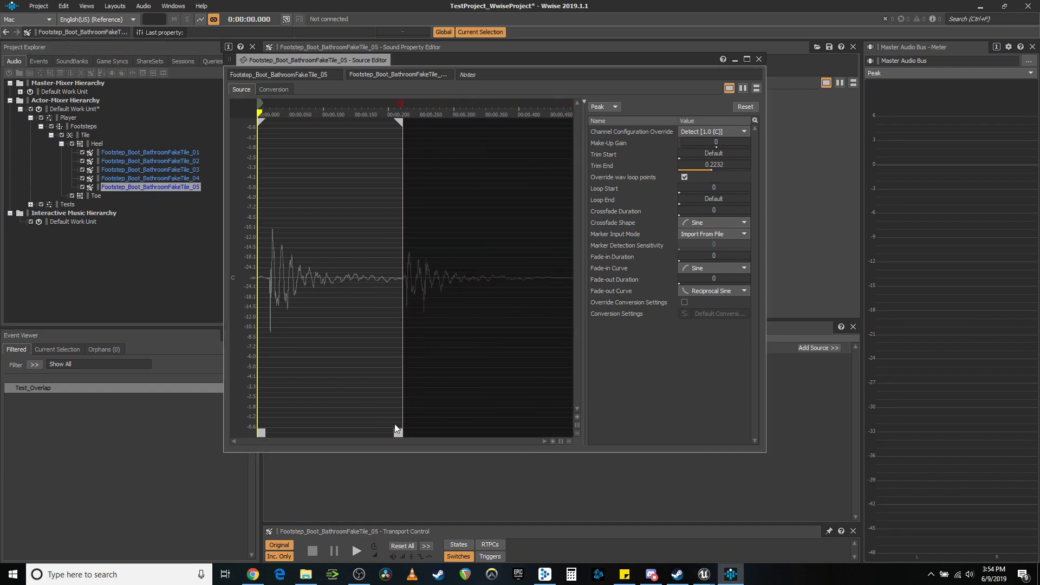
Copy the five trimmed Heel sounds into the Toe container and expand Toe to show them
{"action": "left_click", "coordinate": [131, 152]}
{"action": "left_click", "coordinate": [129, 186], "text": "shift"}
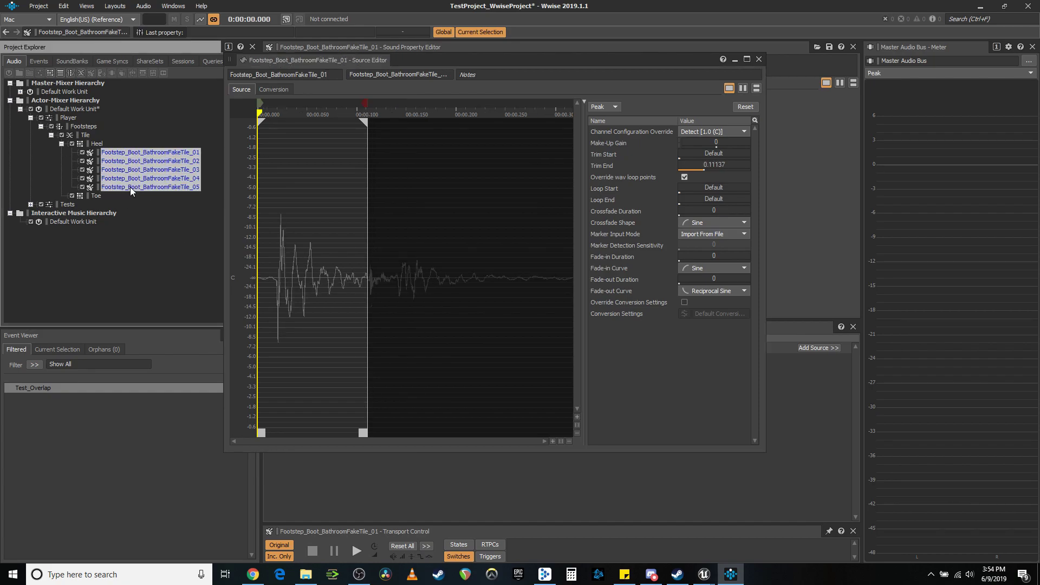
{"action": "left_click", "coordinate": [96, 197]}
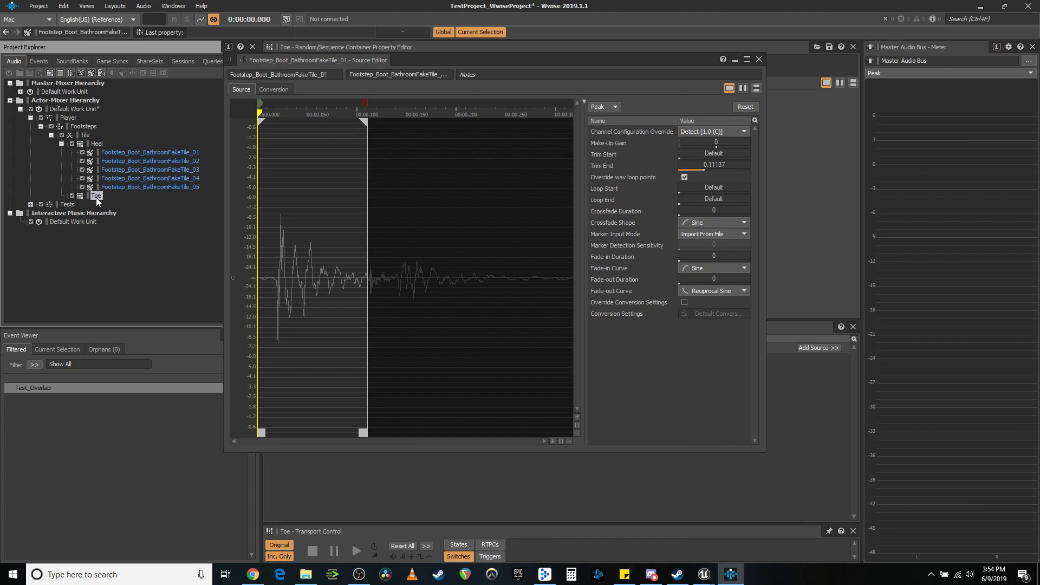
{"action": "right_click", "coordinate": [96, 197]}
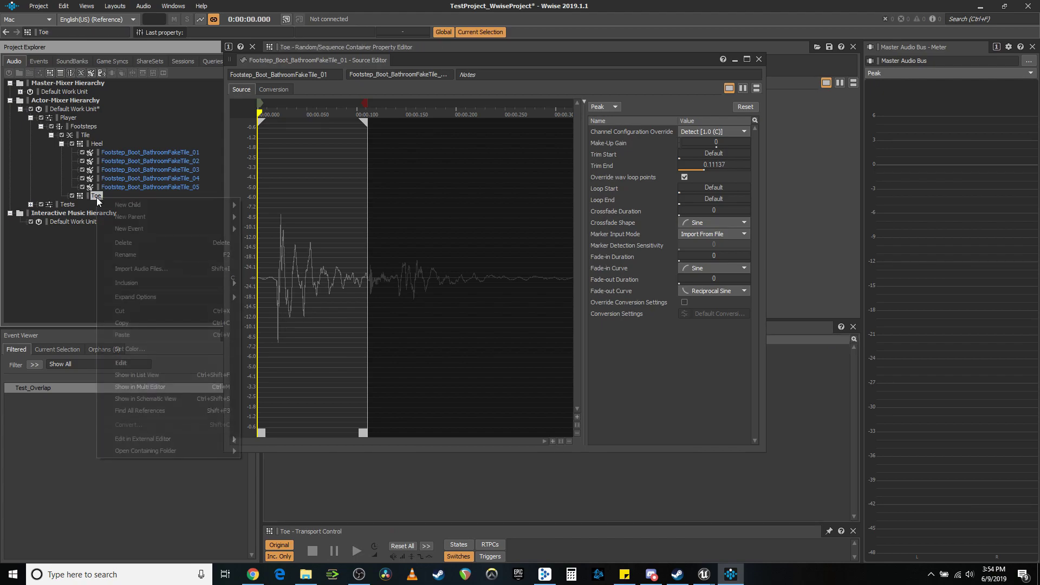
{"action": "left_click", "coordinate": [132, 330]}
{"action": "left_click", "coordinate": [62, 196]}
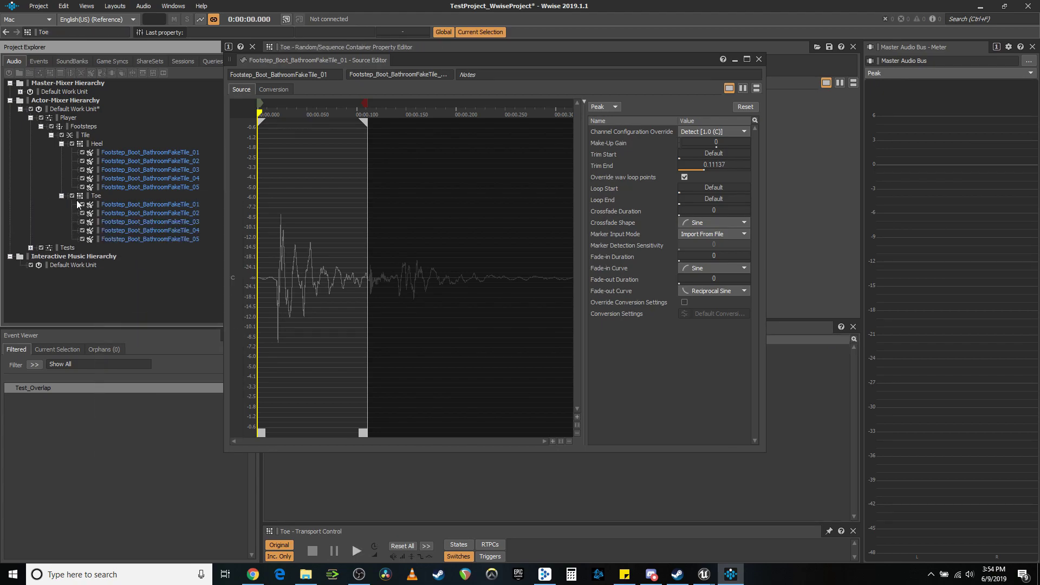
Restore the trim ends of Toe's Footstep_Boot_BathroomFakeTile_01 and _02 to the file end and set their trim starts to about 0.111 and 0.188
{"action": "left_click", "coordinate": [150, 204]}
{"action": "left_click_drag", "start_coordinate": [363, 433], "coordinate": [568, 433]}
{"action": "left_click_drag", "start_coordinate": [258, 433], "coordinate": [370, 433]}
{"action": "left_click", "coordinate": [160, 212]}
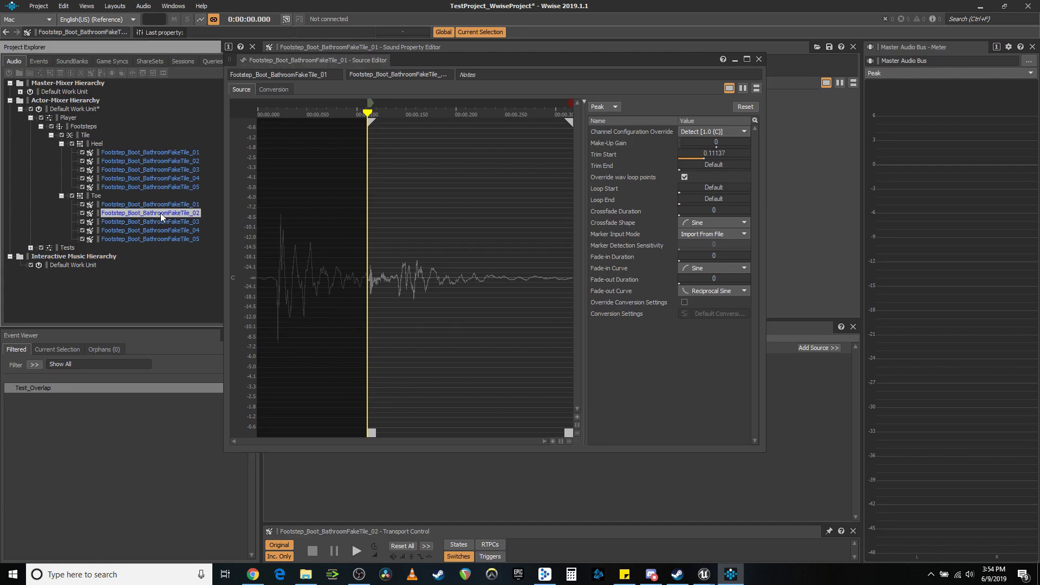
{"action": "left_click_drag", "start_coordinate": [383, 433], "coordinate": [569, 433]}
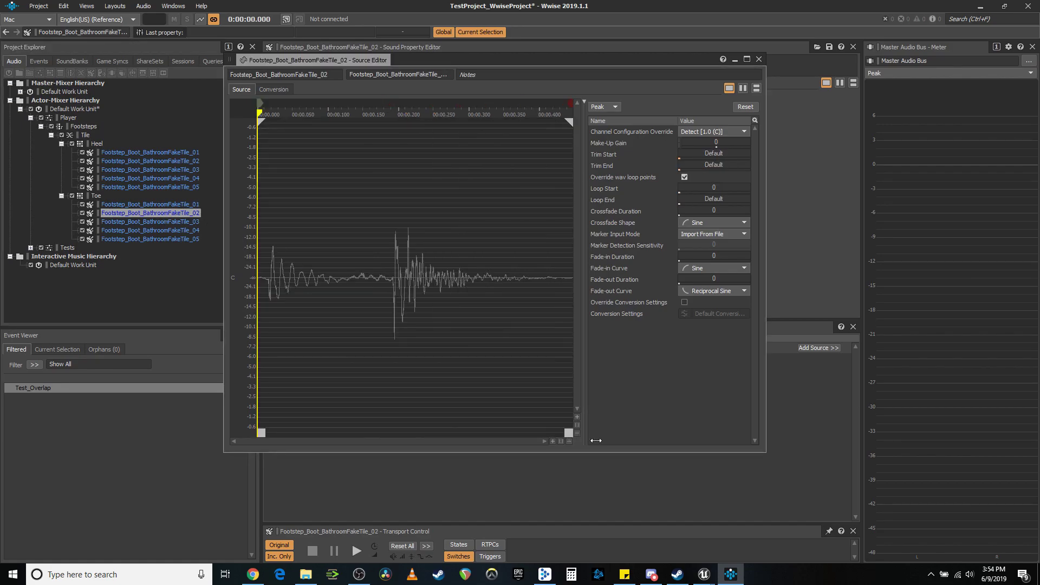
{"action": "left_click_drag", "start_coordinate": [262, 433], "coordinate": [394, 432]}
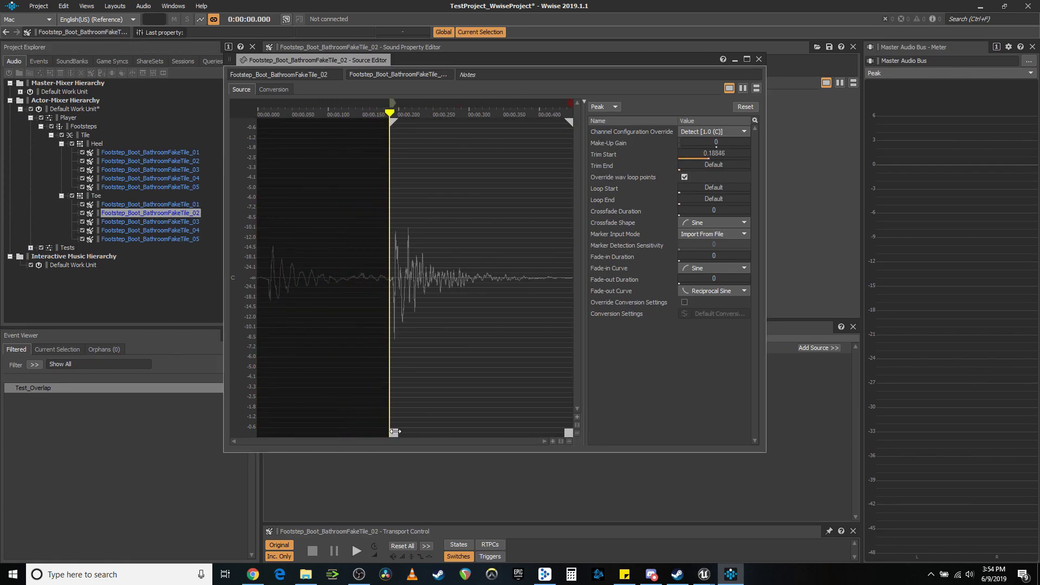
Restore the trim ends of Toe's Footstep_Boot_BathroomFakeTile_03 and _04 to the file end and set their trim starts to about 0.119 and 0.130
{"action": "left_click", "coordinate": [160, 222]}
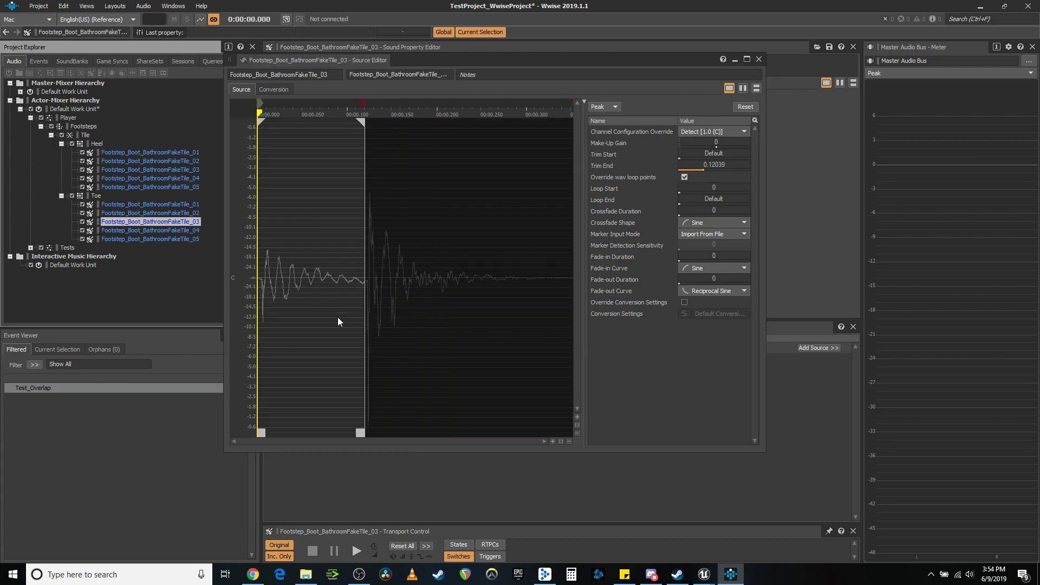
{"action": "double_click", "coordinate": [361, 434]}
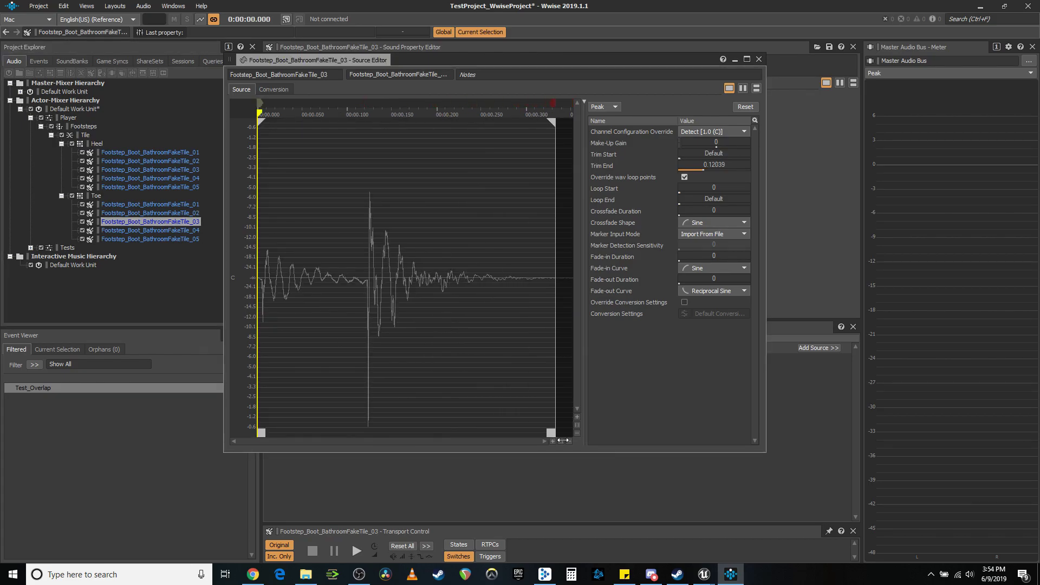
{"action": "left_click_drag", "start_coordinate": [262, 432], "coordinate": [367, 428]}
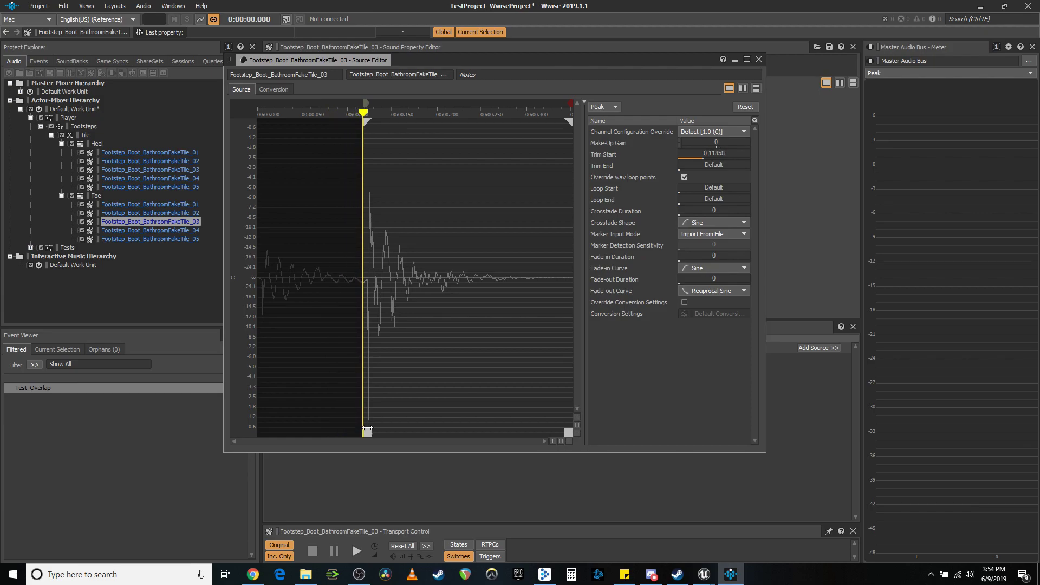
{"action": "left_click", "coordinate": [139, 231]}
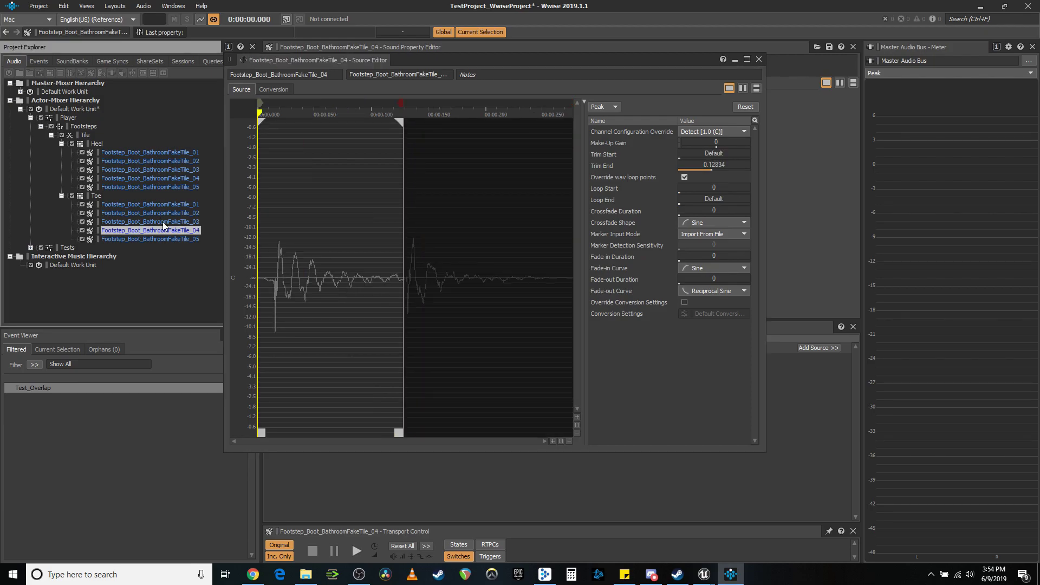
{"action": "left_click_drag", "start_coordinate": [399, 432], "coordinate": [572, 442]}
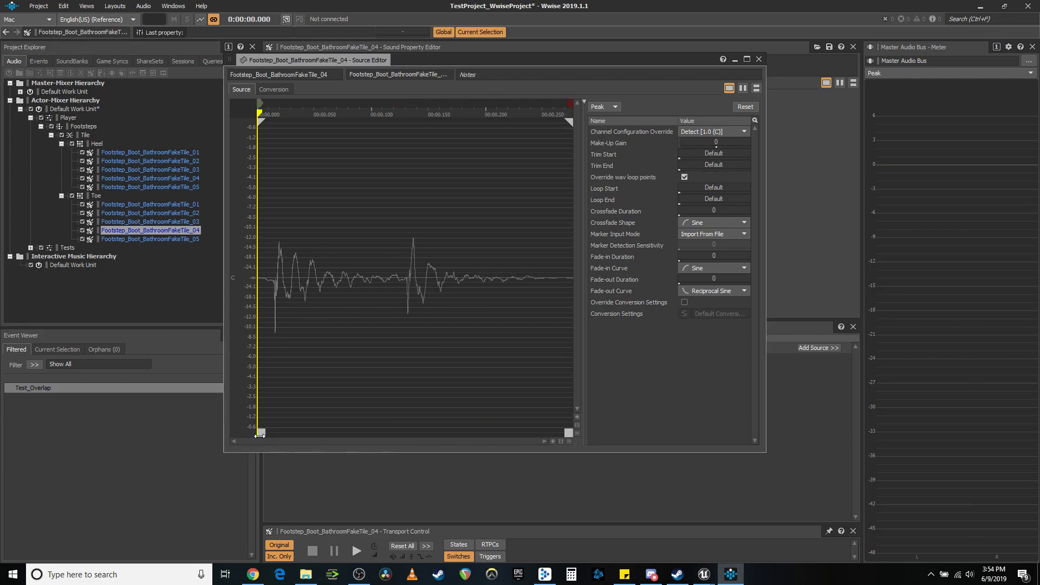
{"action": "left_click_drag", "start_coordinate": [262, 434], "coordinate": [409, 431]}
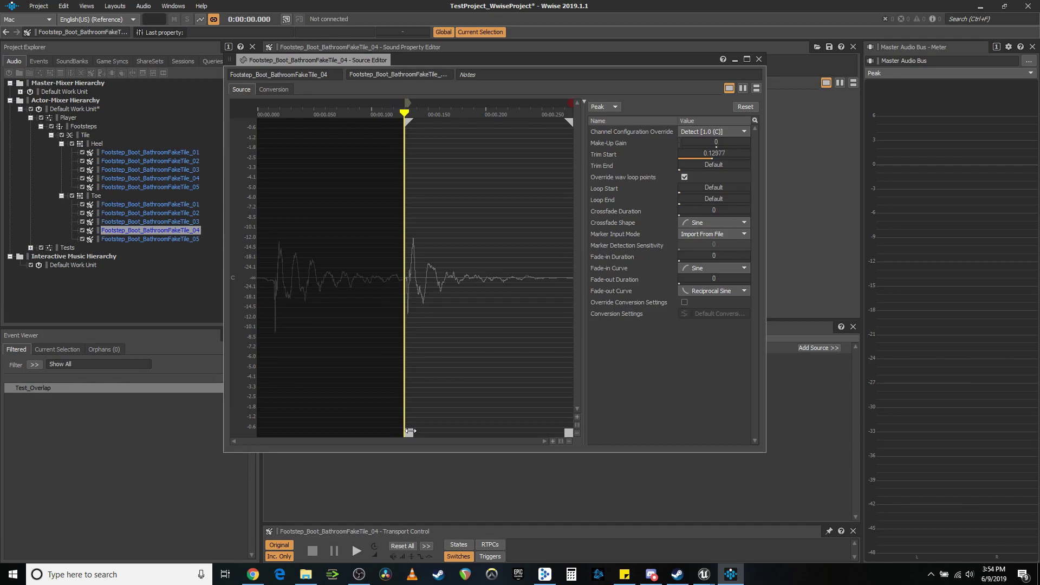
Restore the trim end of Toe's Footstep_Boot_BathroomFakeTile_05 to about the file end, set its trim start to about 0.223, and save the project
{"action": "left_click", "coordinate": [165, 239]}
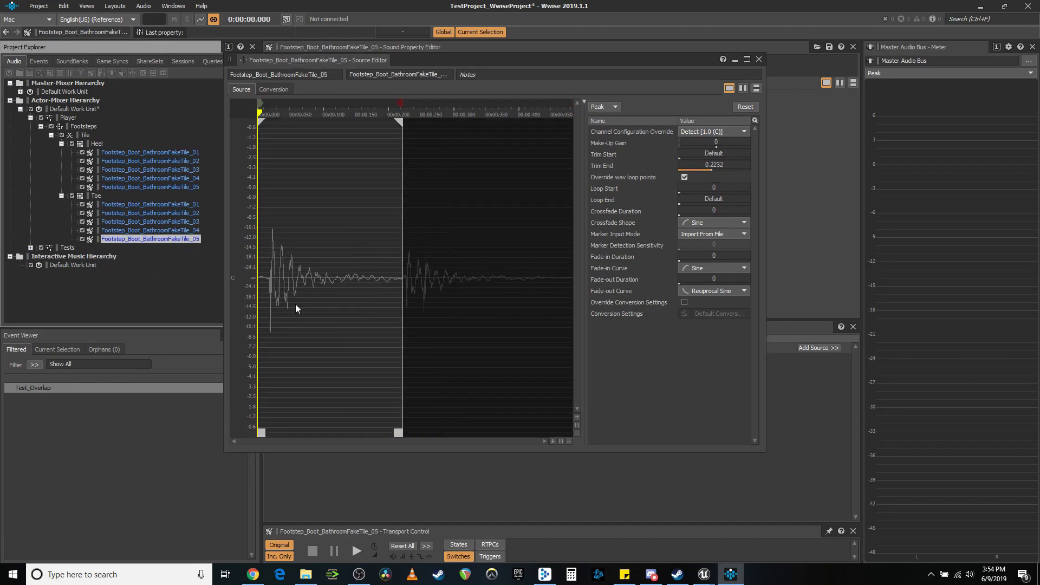
{"action": "left_click_drag", "start_coordinate": [398, 430], "coordinate": [568, 424]}
{"action": "left_click_drag", "start_coordinate": [257, 430], "coordinate": [407, 428]}
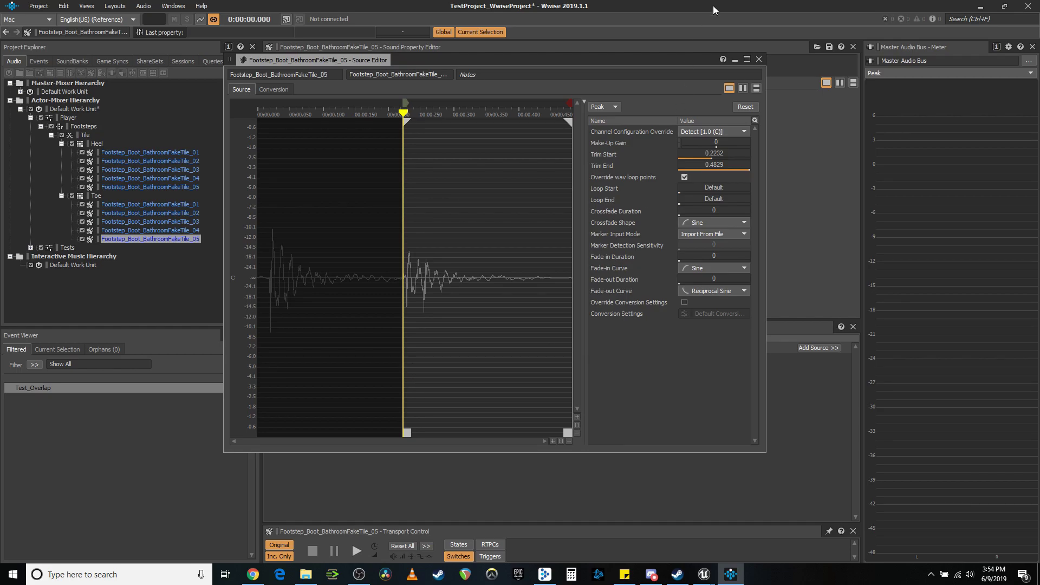
{"action": "left_click", "coordinate": [758, 59]}
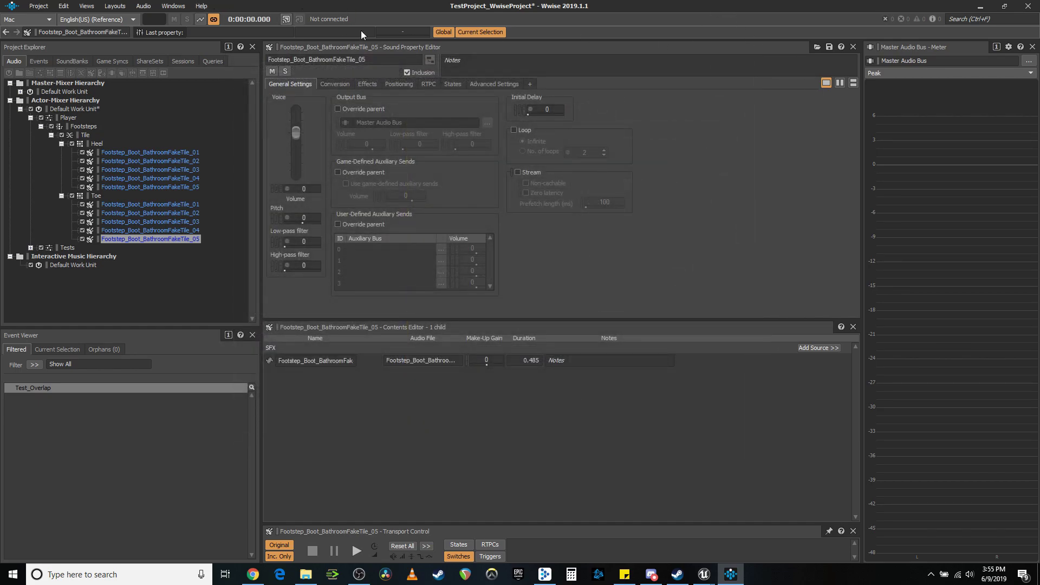
{"action": "key", "text": "ctrl+s"}
Set the Toe container's initial delay to 0.1, auditioning the Tile blend container before and after the change
{"action": "left_click", "coordinate": [86, 136]}
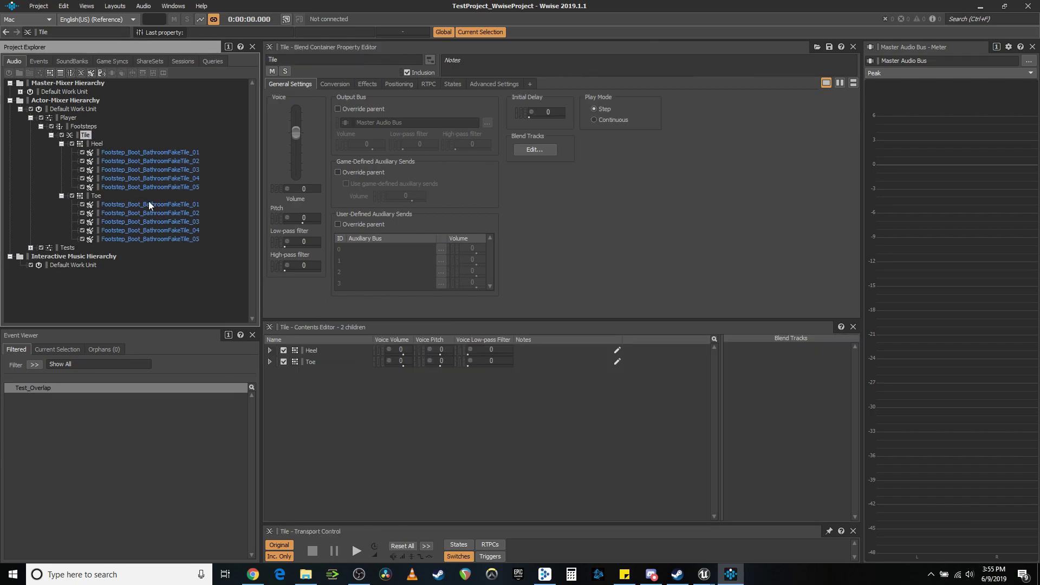
{"action": "key", "text": "space"}
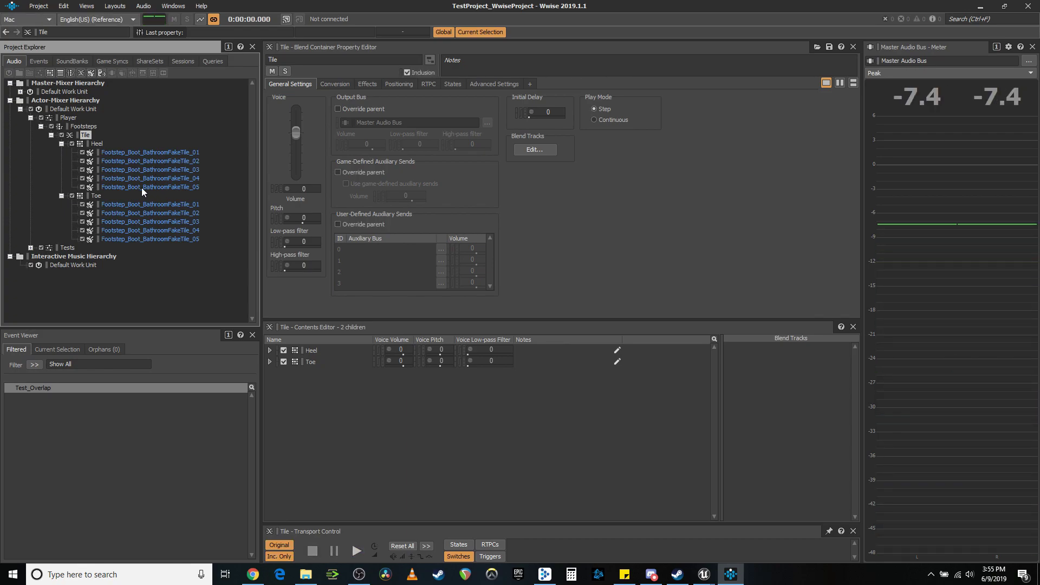
{"action": "left_click", "coordinate": [96, 195]}
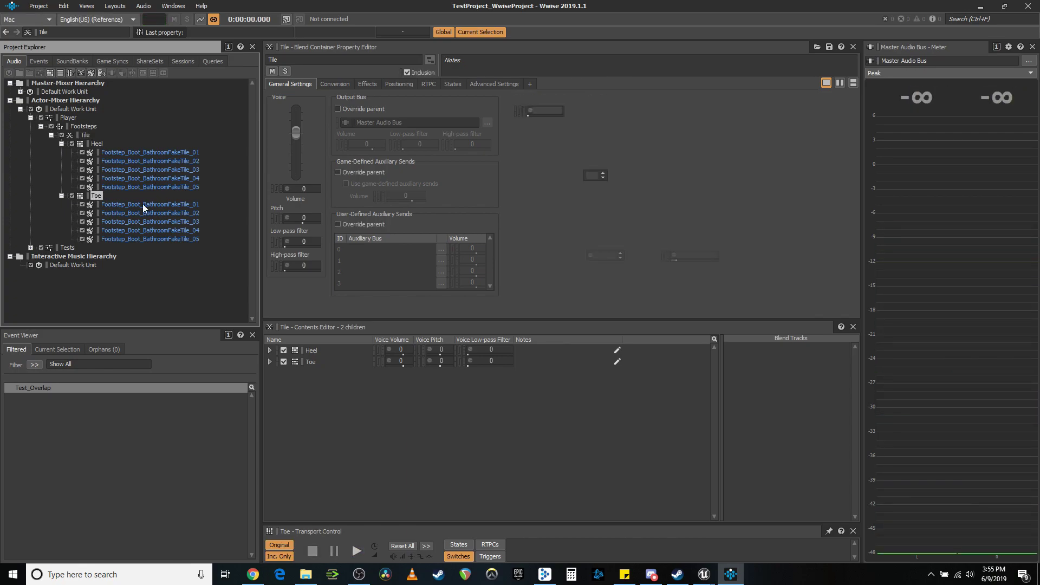
{"action": "left_click", "coordinate": [546, 111]}
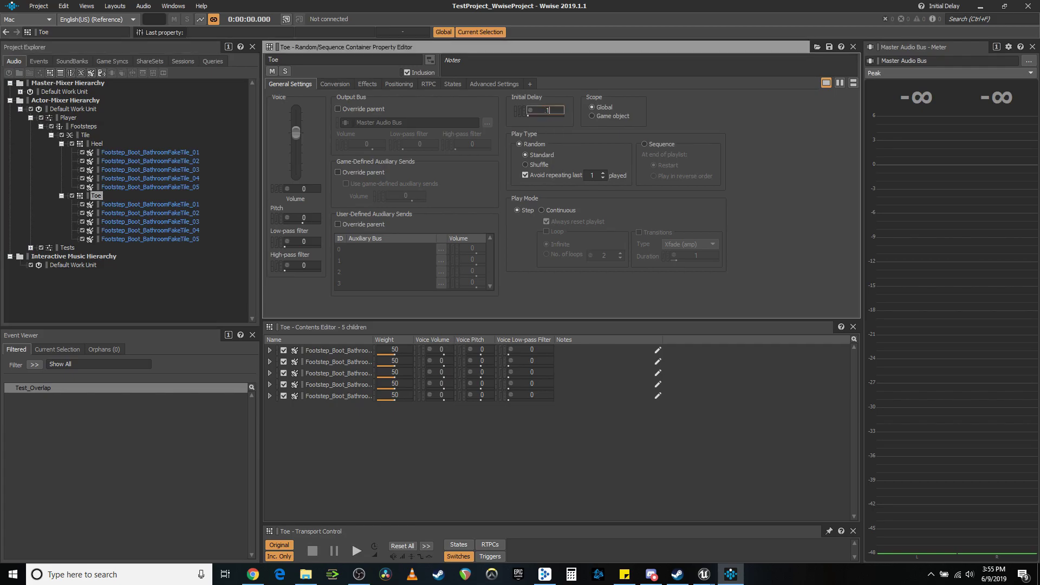
{"action": "type", "text": ".1"}
{"action": "key", "text": "Return"}
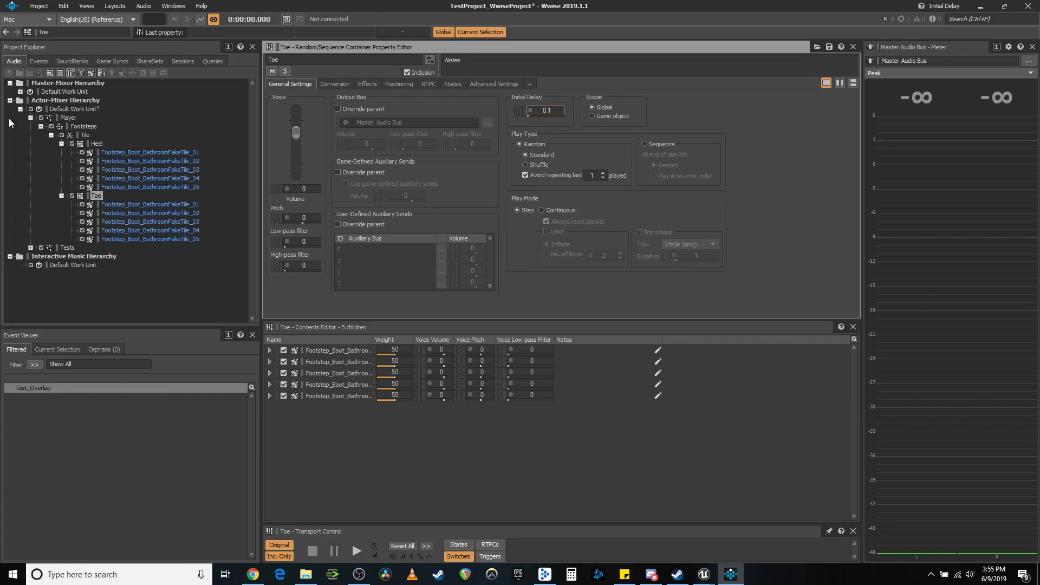
{"action": "left_click", "coordinate": [85, 135]}
{"action": "key", "text": "space"}
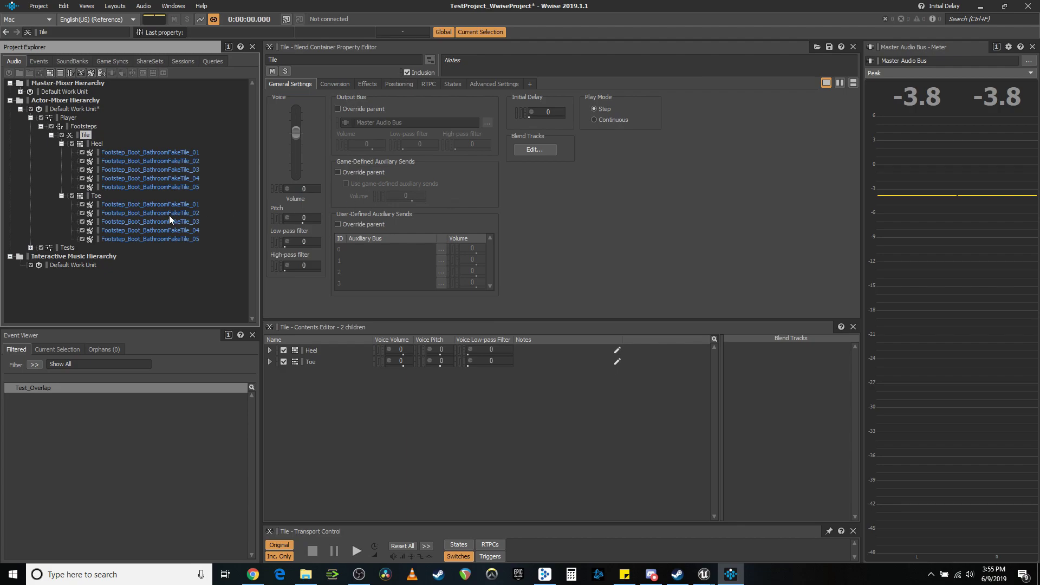
{"action": "left_click", "coordinate": [96, 196]}
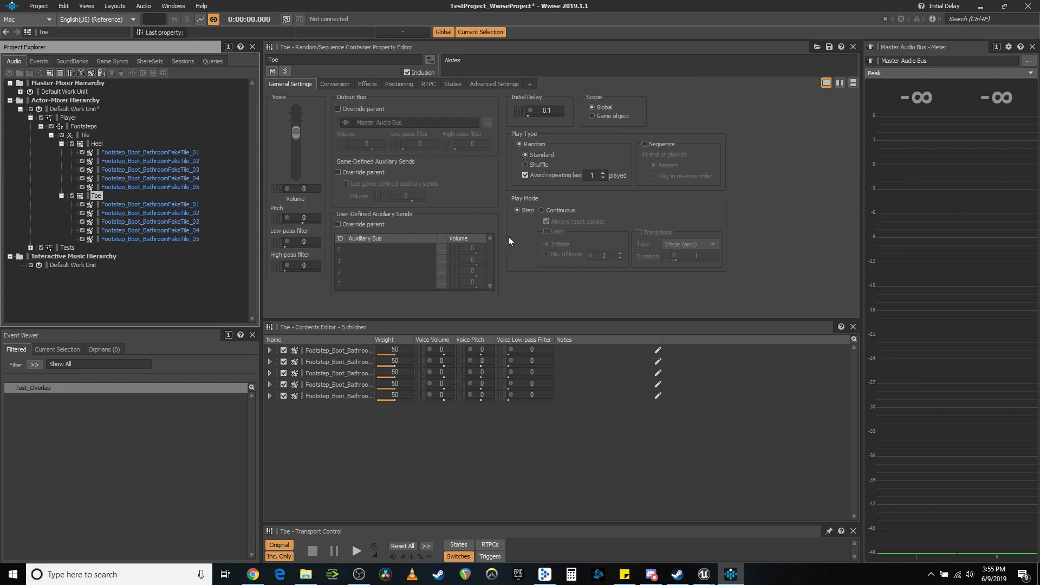
{"action": "left_click", "coordinate": [86, 135]}
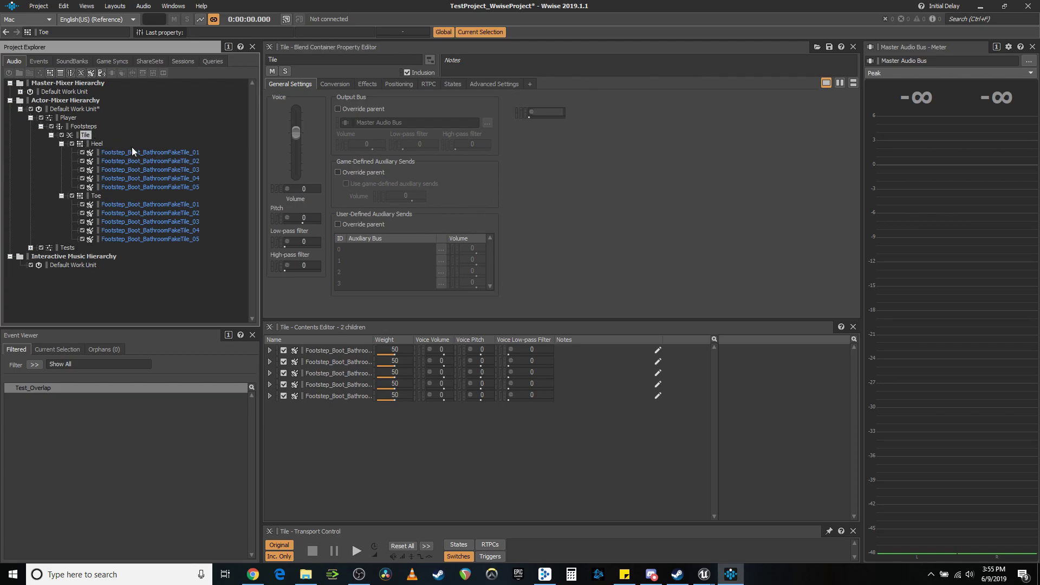
Set the Footsteps switch group to Material_Ground with Tile as default, and assign the Tile blend container to the Tile switch
{"action": "left_click", "coordinate": [93, 127]}
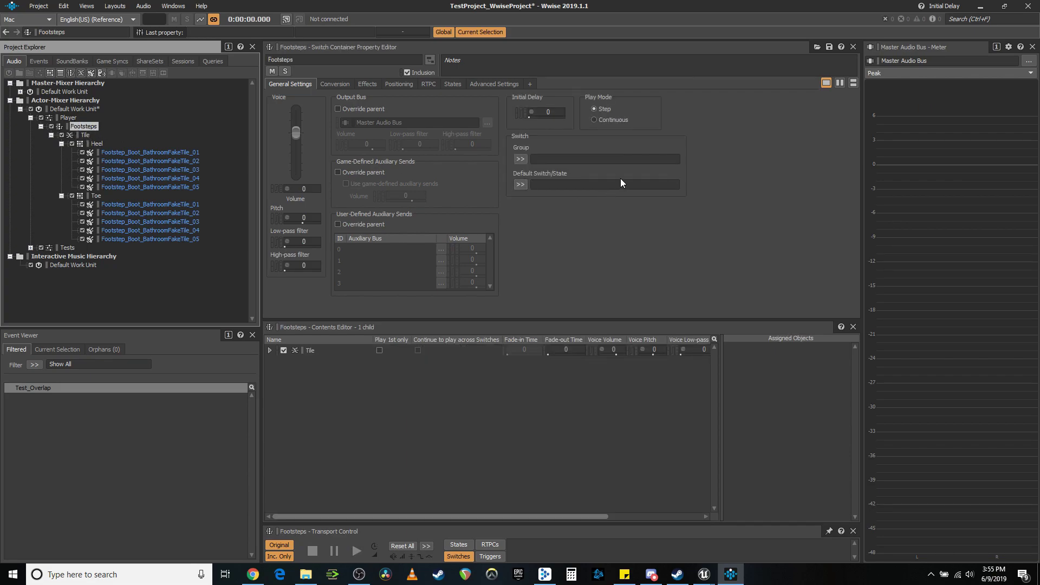
{"action": "left_click", "coordinate": [522, 160]}
{"action": "mouse_move", "coordinate": [552, 160]}
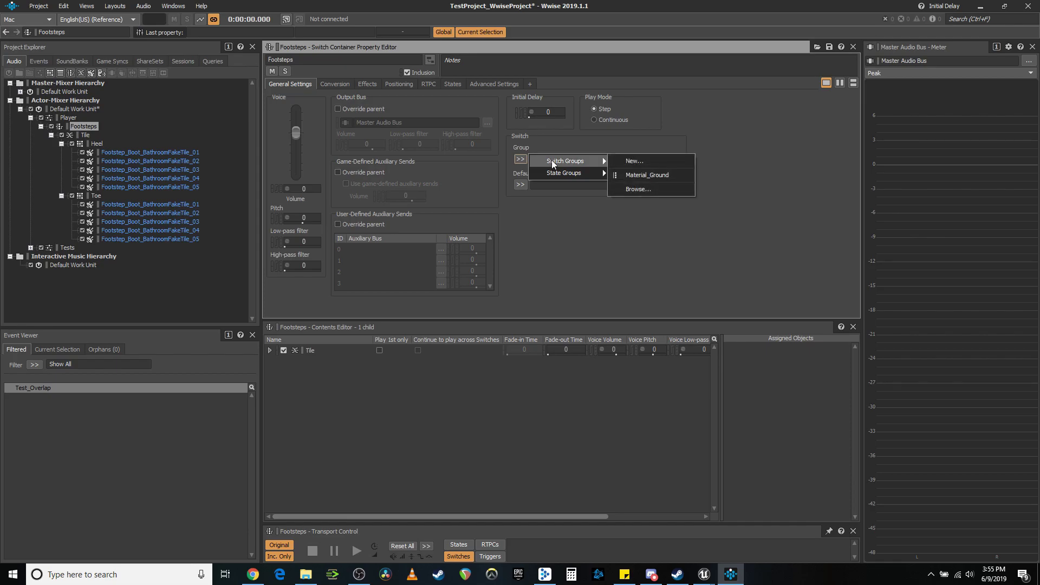
{"action": "left_click", "coordinate": [652, 174]}
{"action": "left_click", "coordinate": [520, 184]}
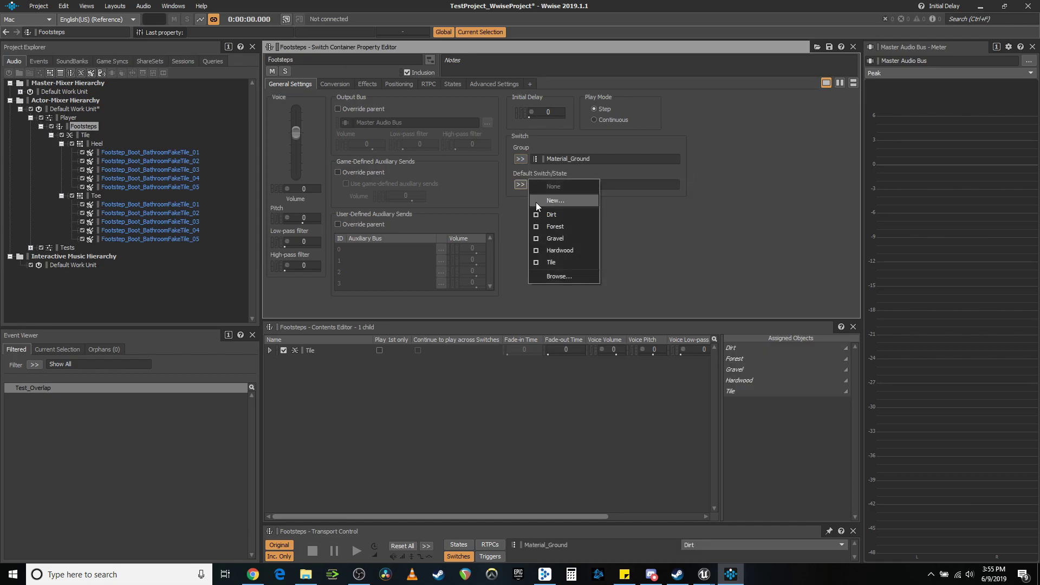
{"action": "left_click", "coordinate": [551, 265]}
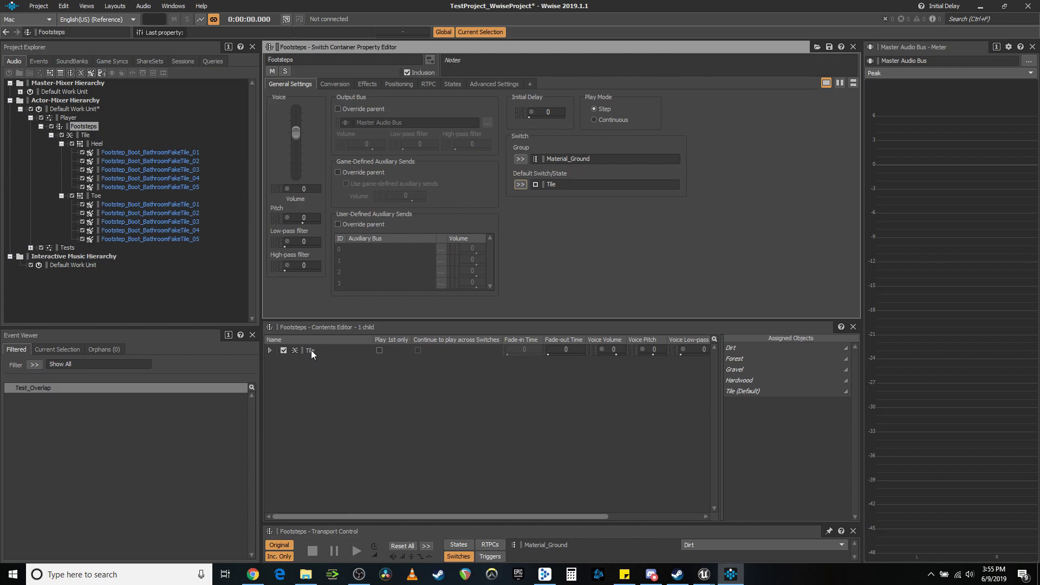
{"action": "left_click_drag", "start_coordinate": [313, 350], "coordinate": [752, 398]}
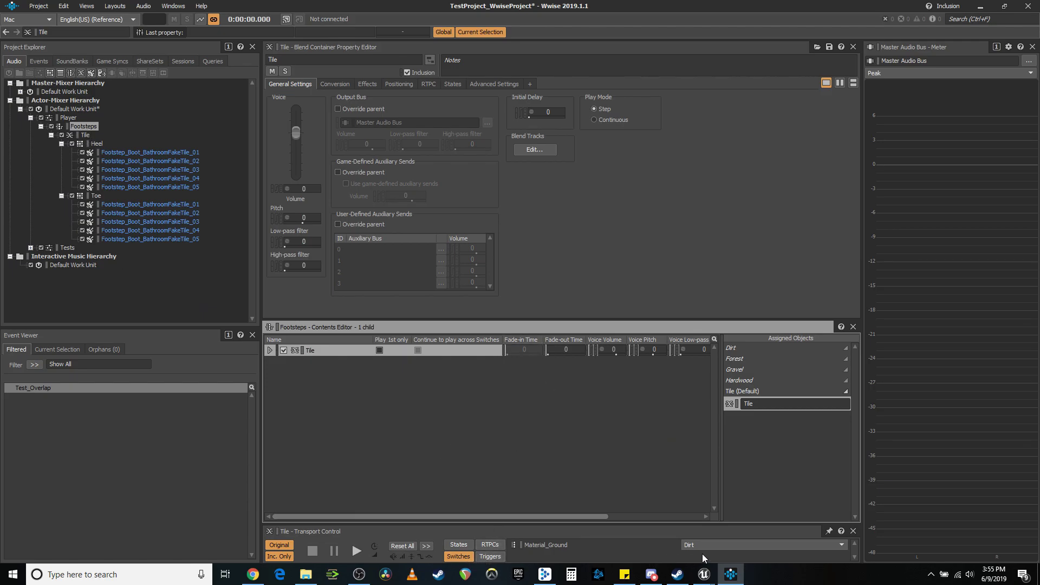
Audition the Footsteps container with the playback switch for Material_Ground set to Tile, and save the project
{"action": "key", "text": "space"}
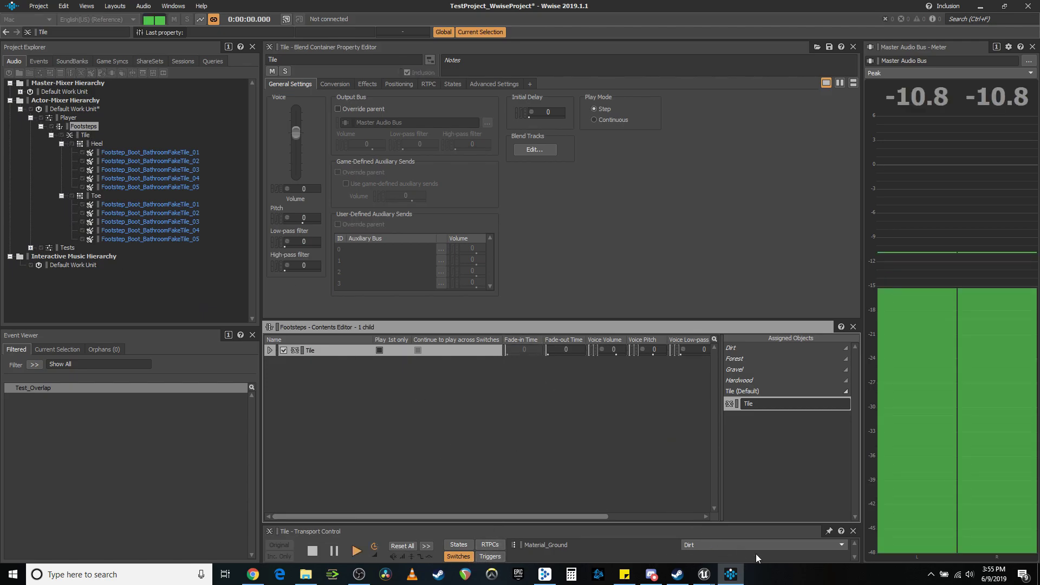
{"action": "left_click", "coordinate": [84, 126]}
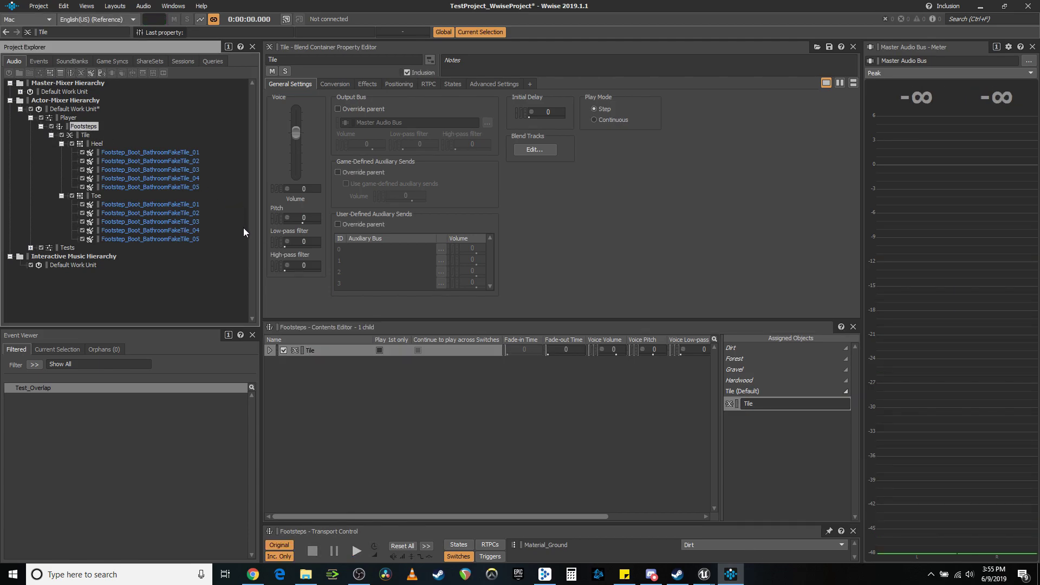
{"action": "left_click", "coordinate": [706, 545]}
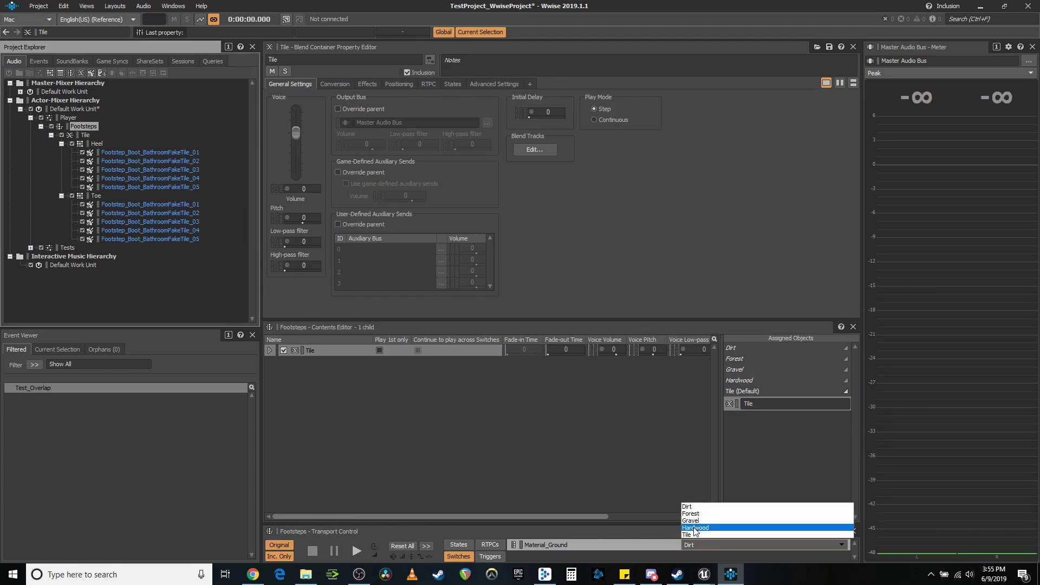
{"action": "left_click", "coordinate": [706, 534]}
{"action": "left_click", "coordinate": [707, 543]}
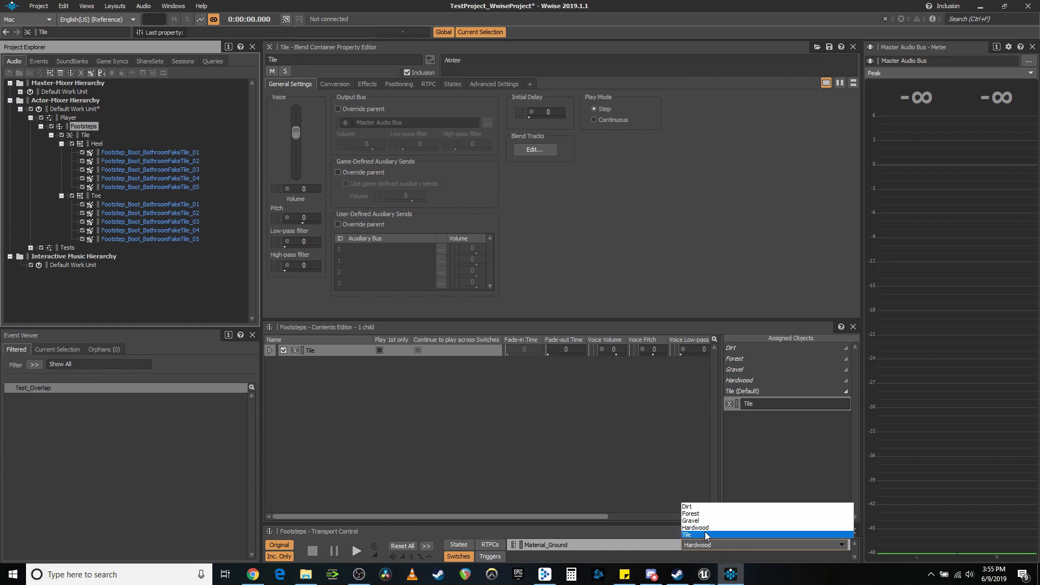
{"action": "left_click", "coordinate": [698, 535]}
{"action": "key", "text": "space"}
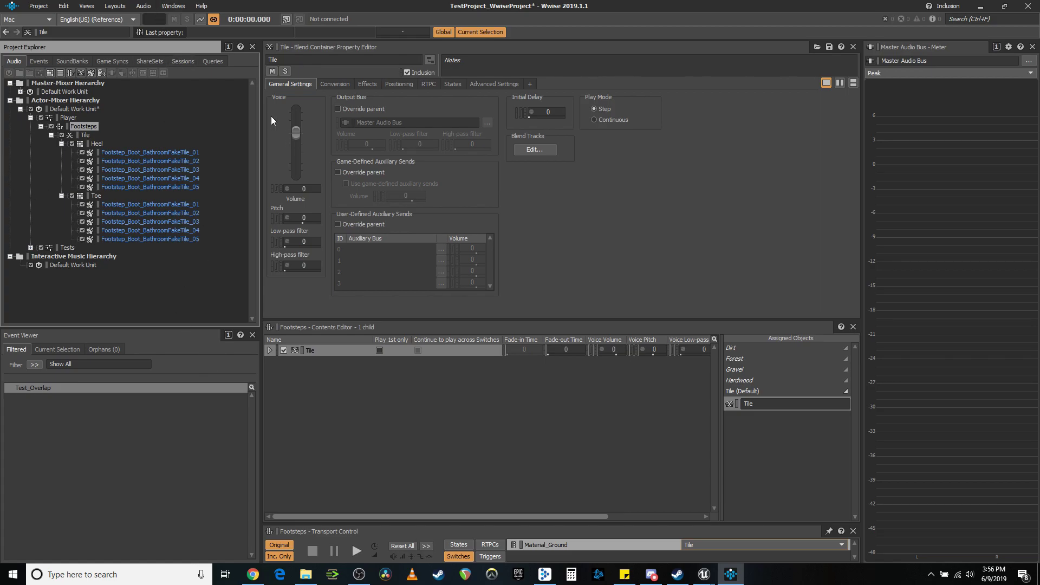
{"action": "key", "text": "ctrl+s"}
Enable the pitch randomizer on the Tile blend container with a min offset of -20 and a max offset of 20, and save
{"action": "right_click", "coordinate": [286, 216]}
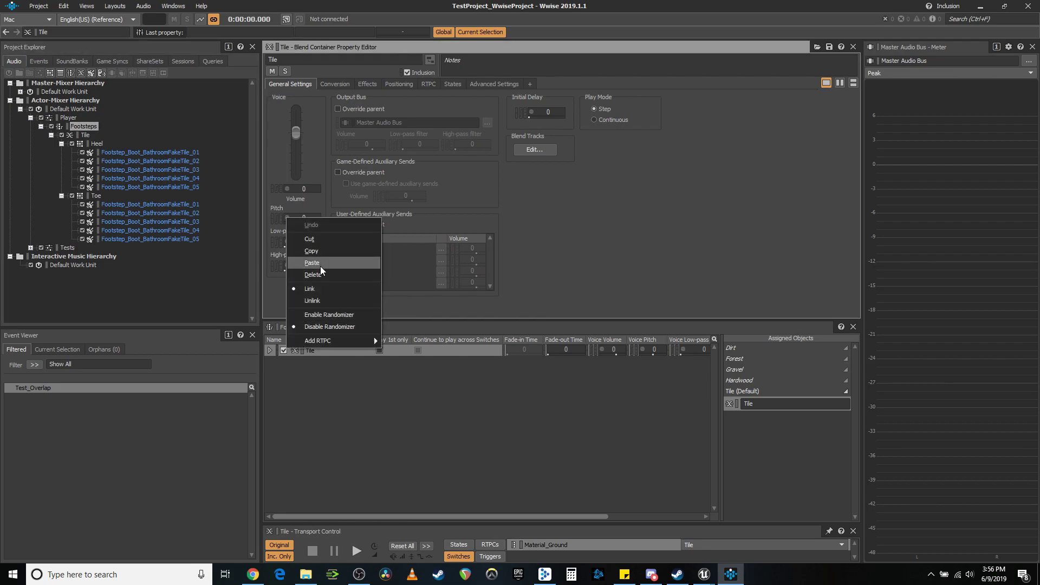
{"action": "left_click", "coordinate": [329, 314]}
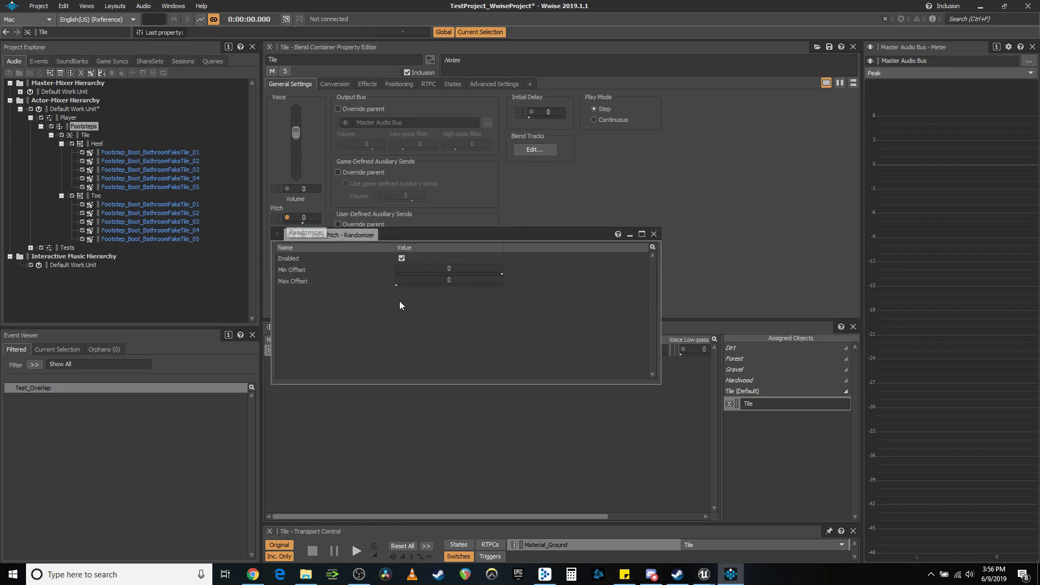
{"action": "left_click", "coordinate": [449, 269]}
{"action": "type", "text": "-20"}
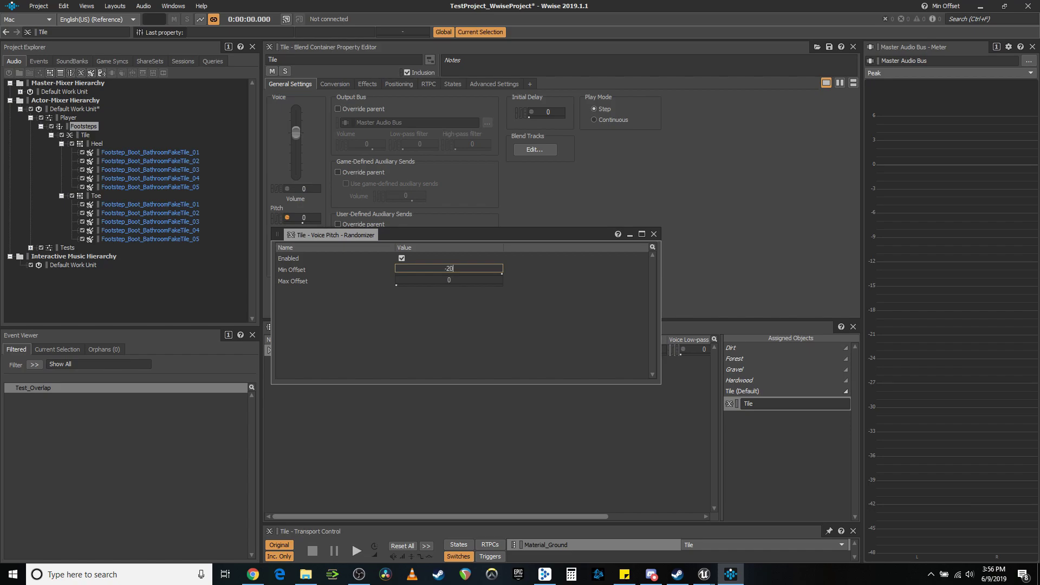
{"action": "left_click", "coordinate": [457, 281]}
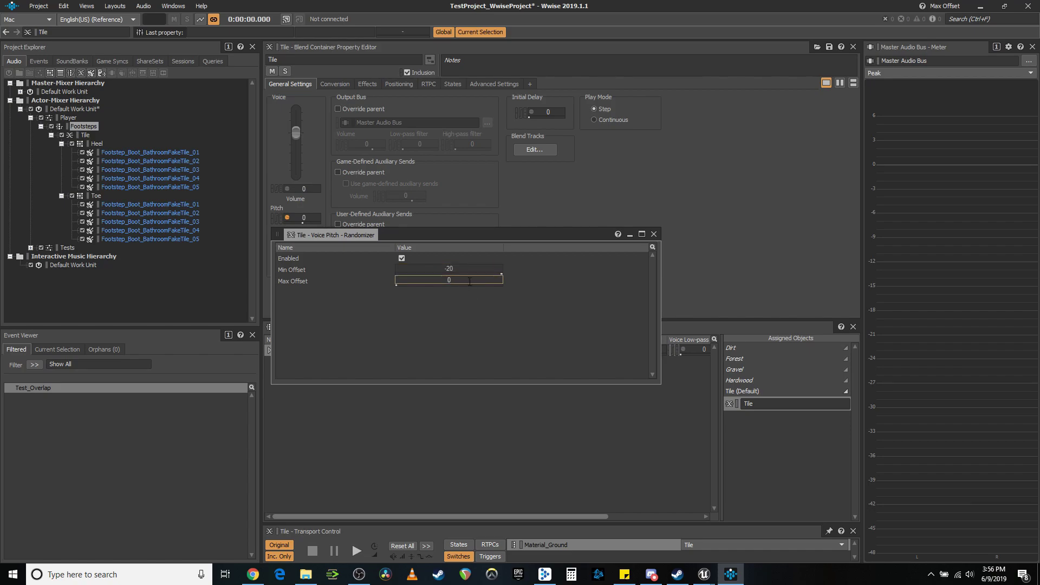
{"action": "double_click", "coordinate": [448, 280]}
{"action": "type", "text": "+20"}
{"action": "left_click", "coordinate": [653, 234]}
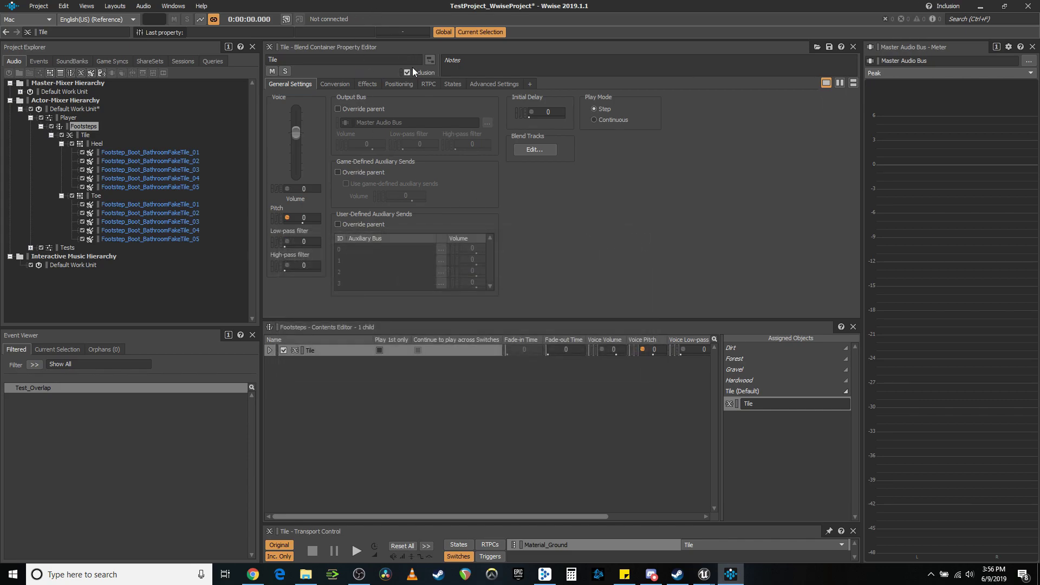
{"action": "key", "text": "ctrl+s"}
Create a Play event for the Footsteps switch container
{"action": "right_click", "coordinate": [91, 127]}
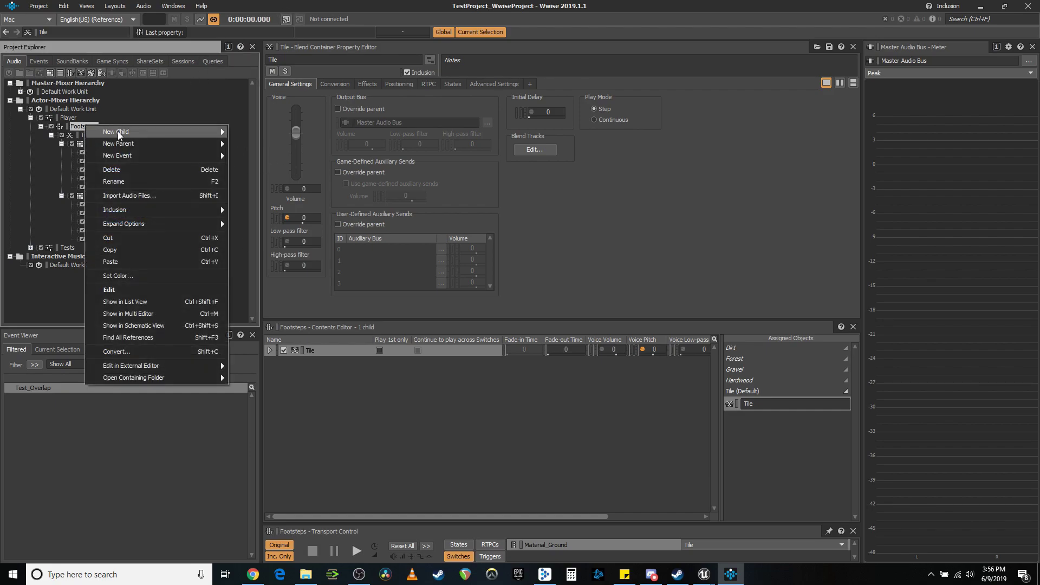
{"action": "mouse_move", "coordinate": [147, 155]}
{"action": "left_click", "coordinate": [249, 156]}
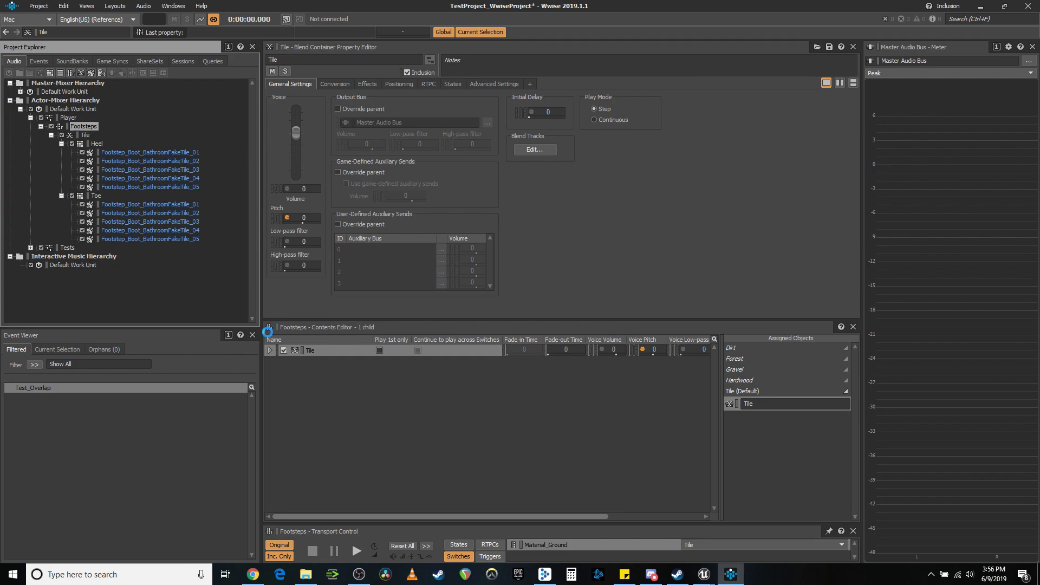
{"action": "key", "text": "End"}
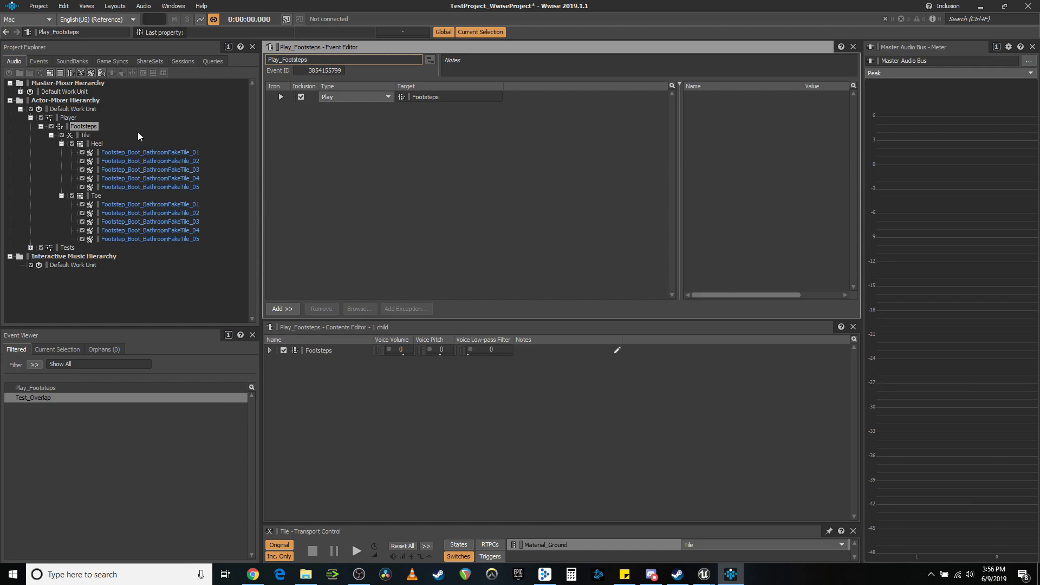
Add the Play_Footsteps event to Main_Soundbank and generate that SoundBank for Windows
{"action": "left_click", "coordinate": [114, 6]}
{"action": "left_click", "coordinate": [134, 44]}
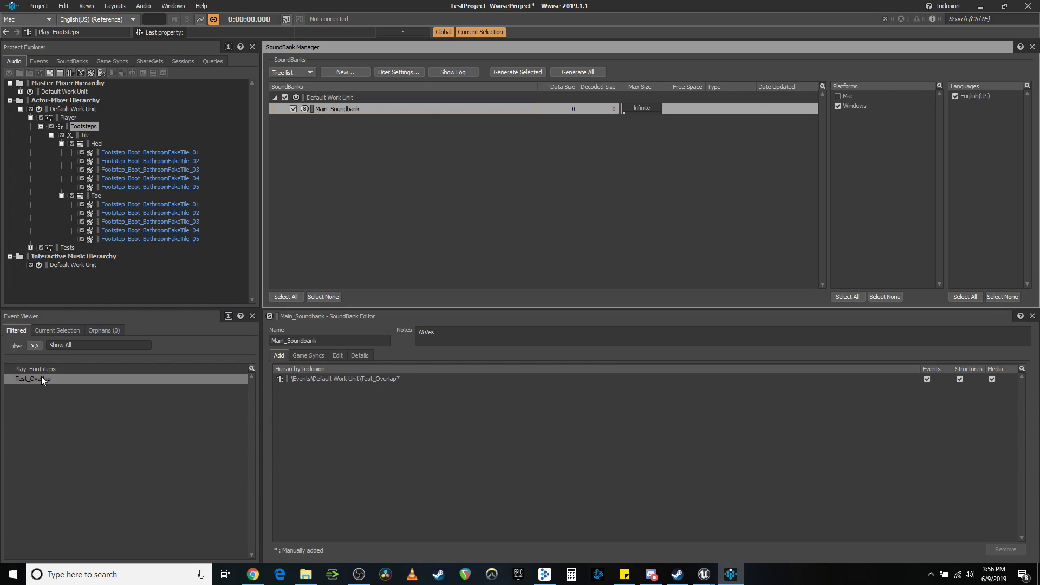
{"action": "left_click_drag", "start_coordinate": [41, 377], "coordinate": [354, 410]}
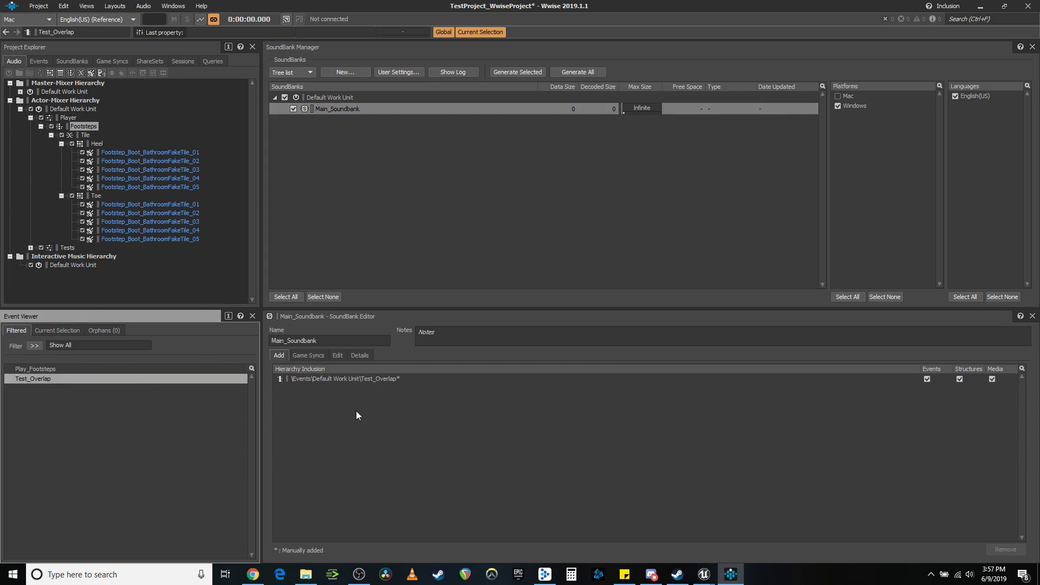
{"action": "left_click_drag", "start_coordinate": [30, 368], "coordinate": [486, 434]}
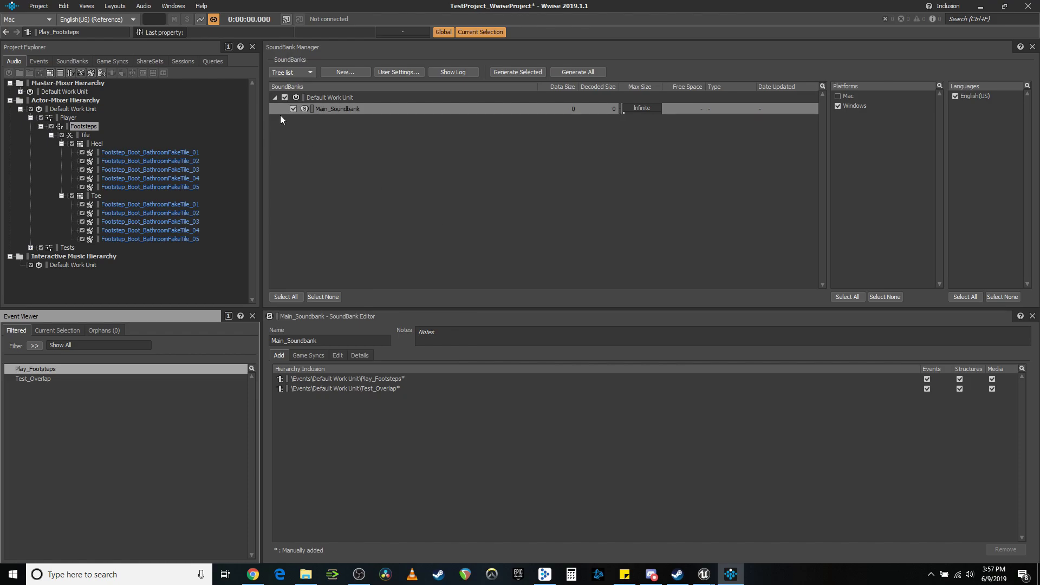
{"action": "left_click", "coordinate": [505, 74]}
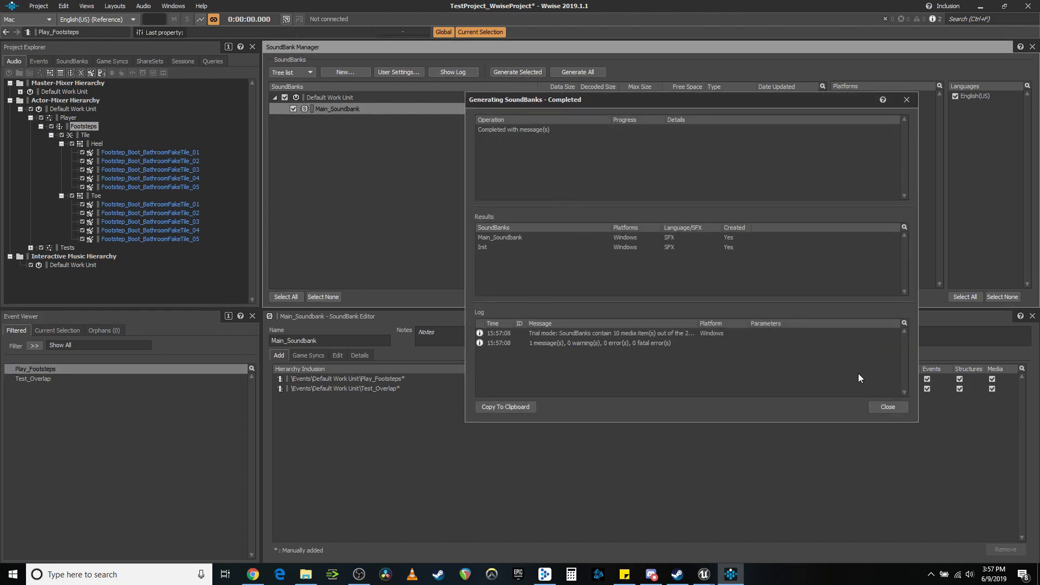
{"action": "left_click", "coordinate": [886, 406]}
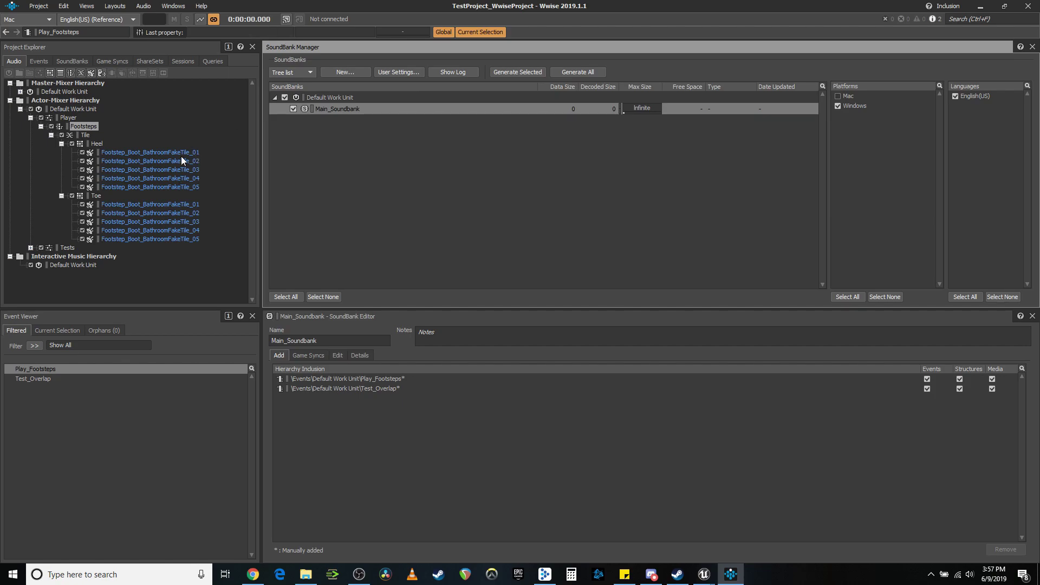
{"action": "left_click", "coordinate": [140, 152]}
{"action": "left_click", "coordinate": [139, 161]}
{"action": "left_click", "coordinate": [97, 144]}
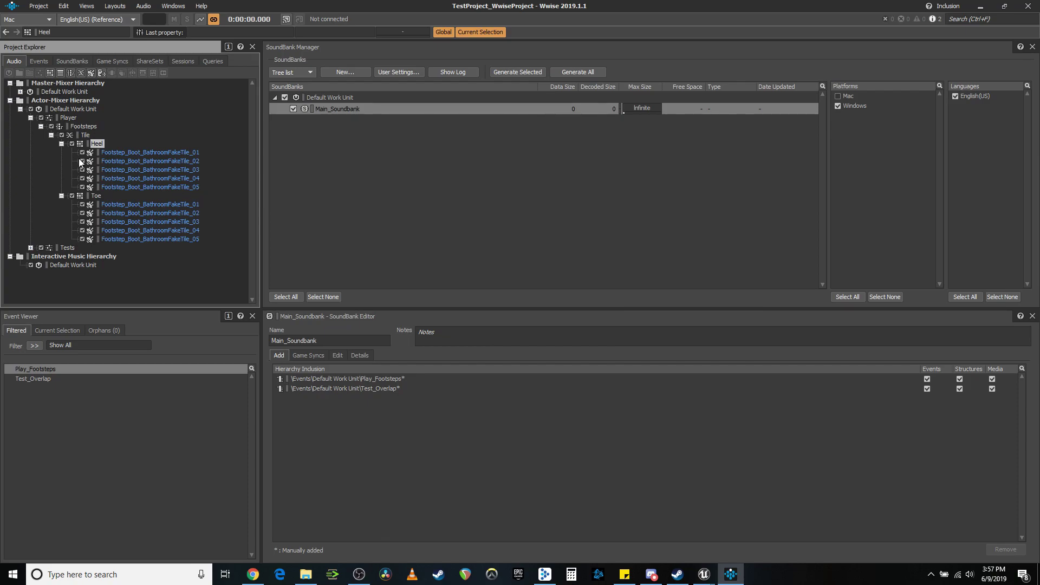
{"action": "left_click", "coordinate": [81, 136]}
{"action": "left_click", "coordinate": [112, 151]}
{"action": "left_click", "coordinate": [122, 178]}
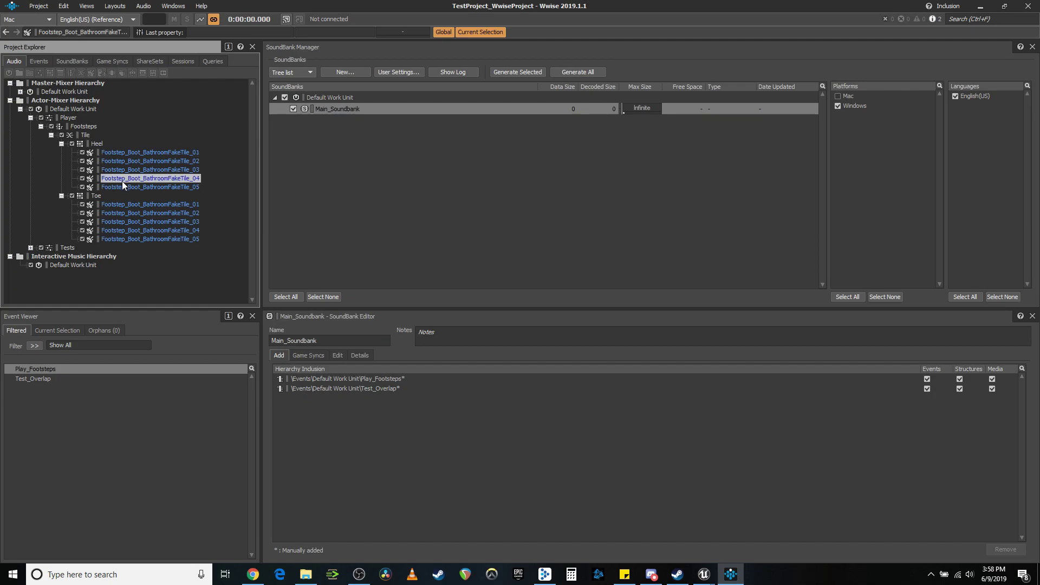
{"action": "left_click", "coordinate": [134, 155]}
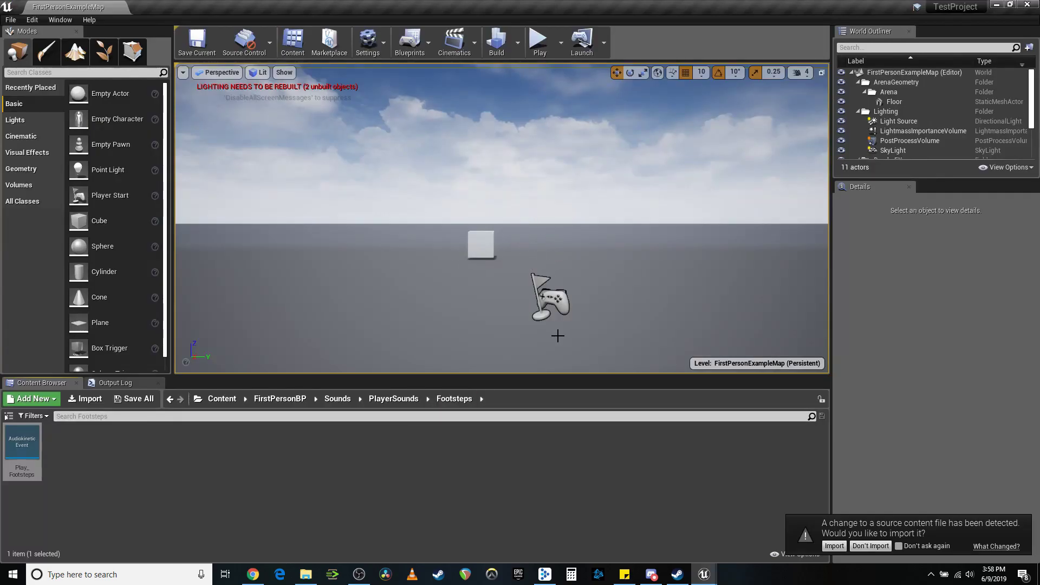
Switch to Unreal Editor and generate the Main_Soundbank Wwise SoundBank for the Windows platform only
{"action": "left_click", "coordinate": [21, 447]}
{"action": "left_click", "coordinate": [517, 42]}
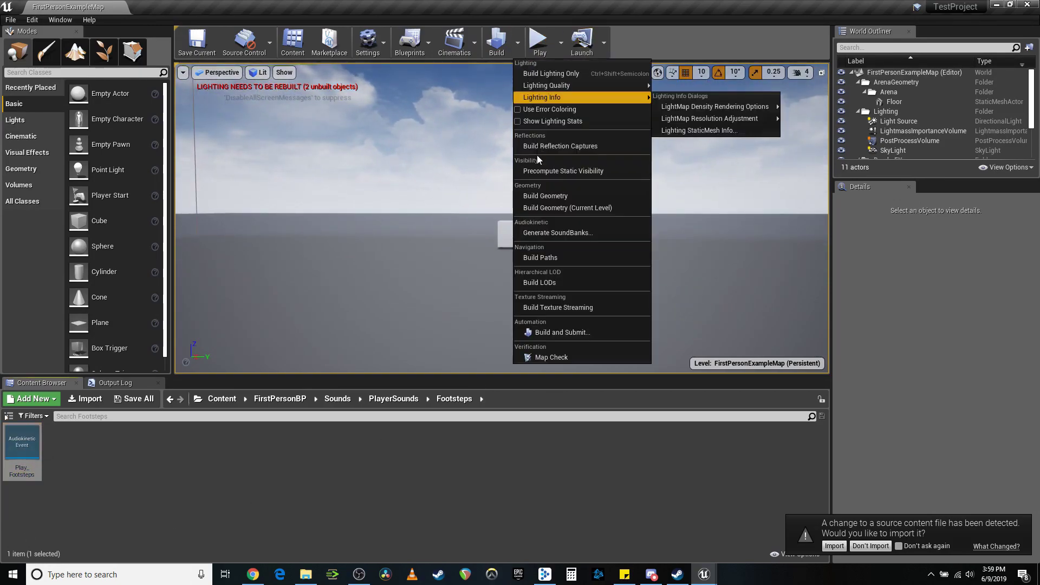
{"action": "left_click", "coordinate": [545, 232]}
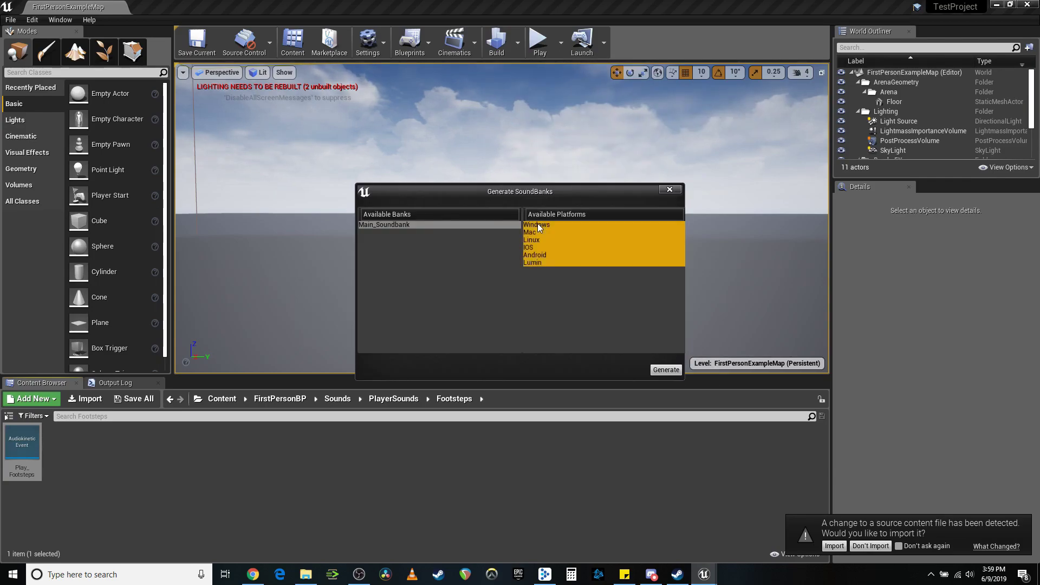
{"action": "left_click", "coordinate": [538, 224]}
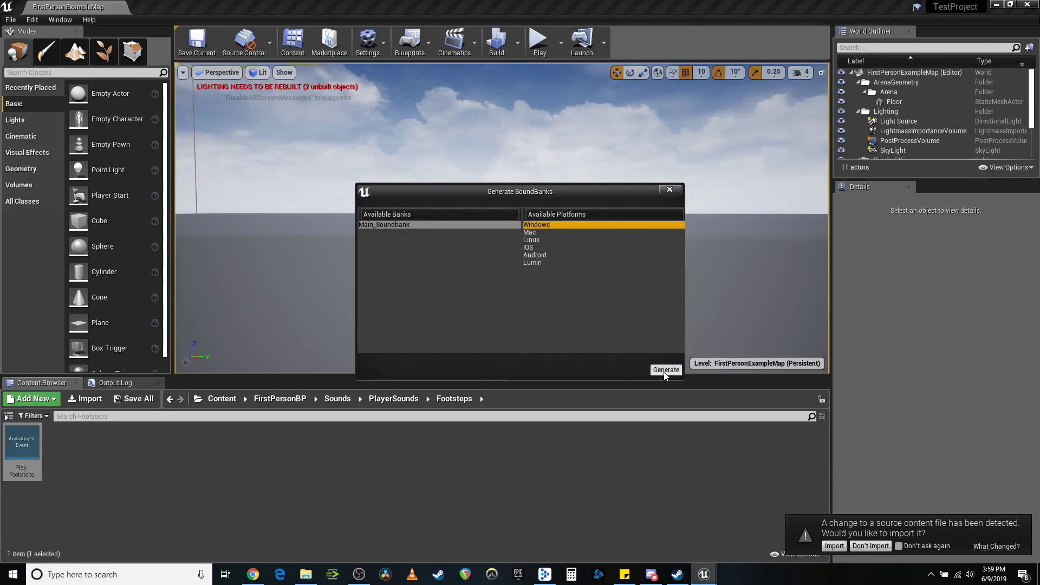
{"action": "left_click", "coordinate": [666, 370]}
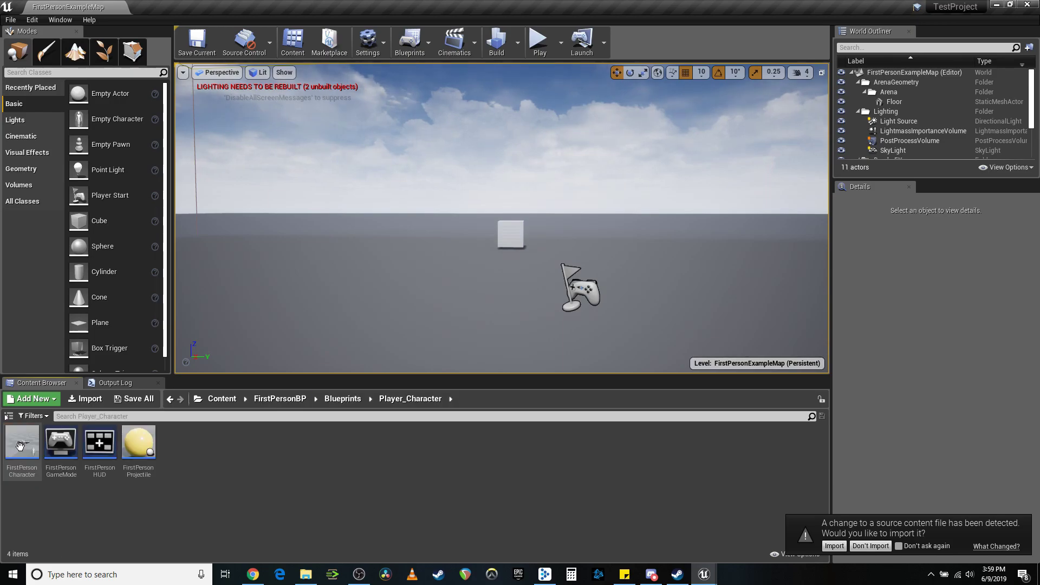
Open the FirstPersonCharacter blueprint and attach the Play_Footsteps event from the PlayerSounds Footsteps folder to its Mesh2P component
{"action": "double_click", "coordinate": [20, 444]}
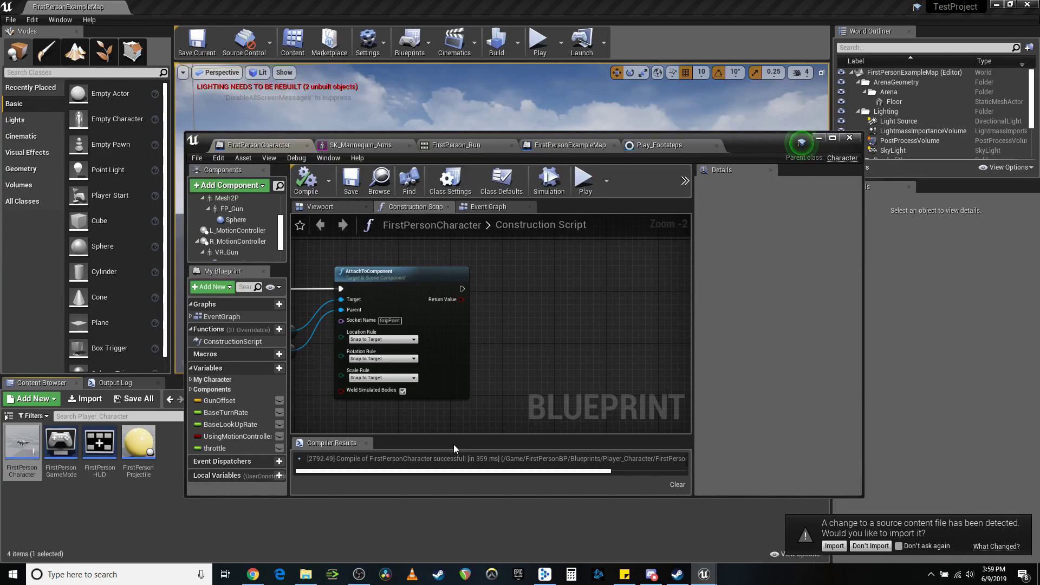
{"action": "left_click", "coordinate": [226, 198]}
{"action": "left_click_drag", "start_coordinate": [750, 144], "coordinate": [1000, 246]}
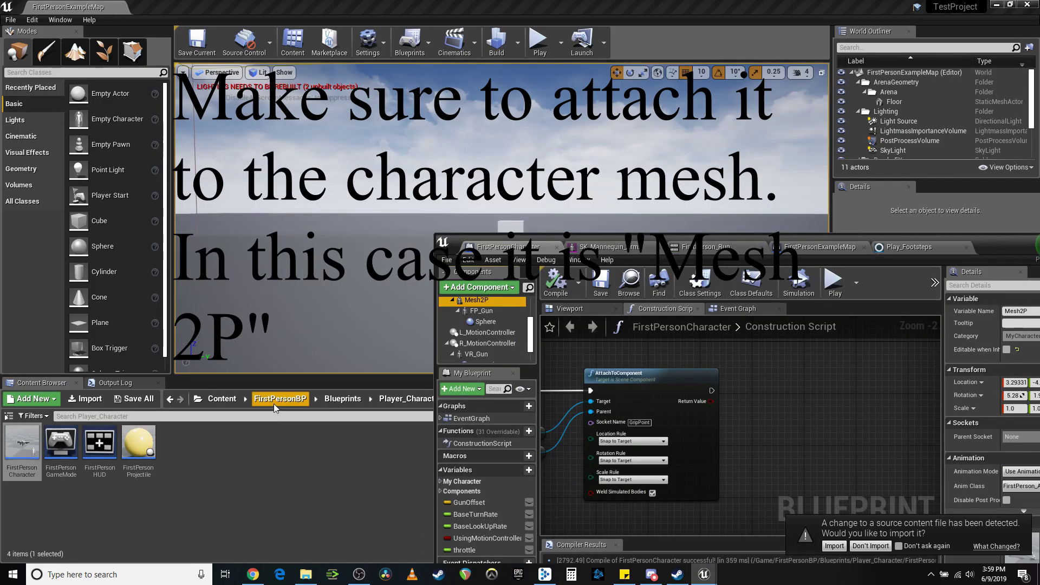
{"action": "left_click", "coordinate": [222, 399]}
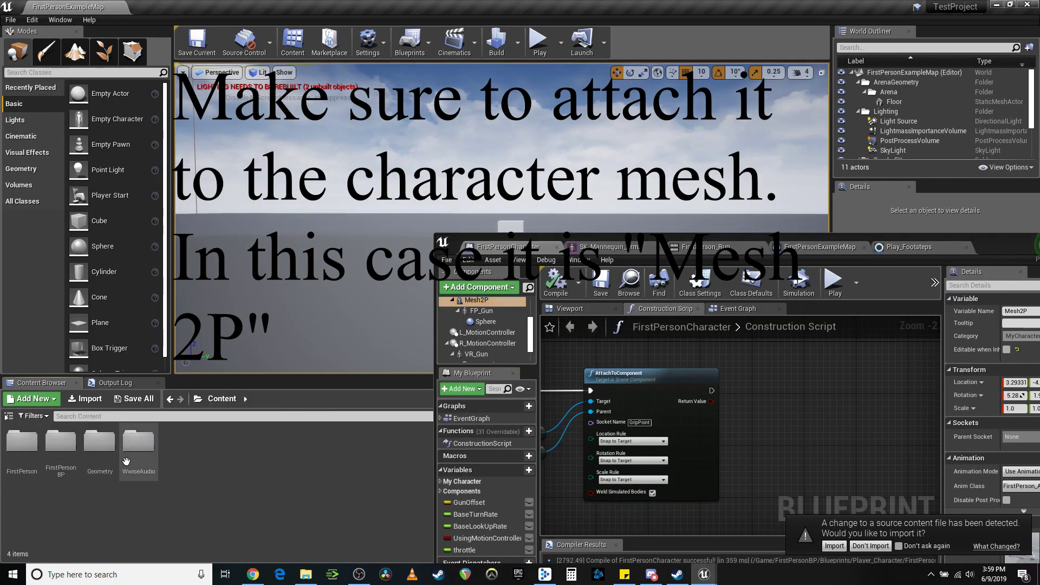
{"action": "double_click", "coordinate": [58, 448]}
{"action": "double_click", "coordinate": [99, 441]}
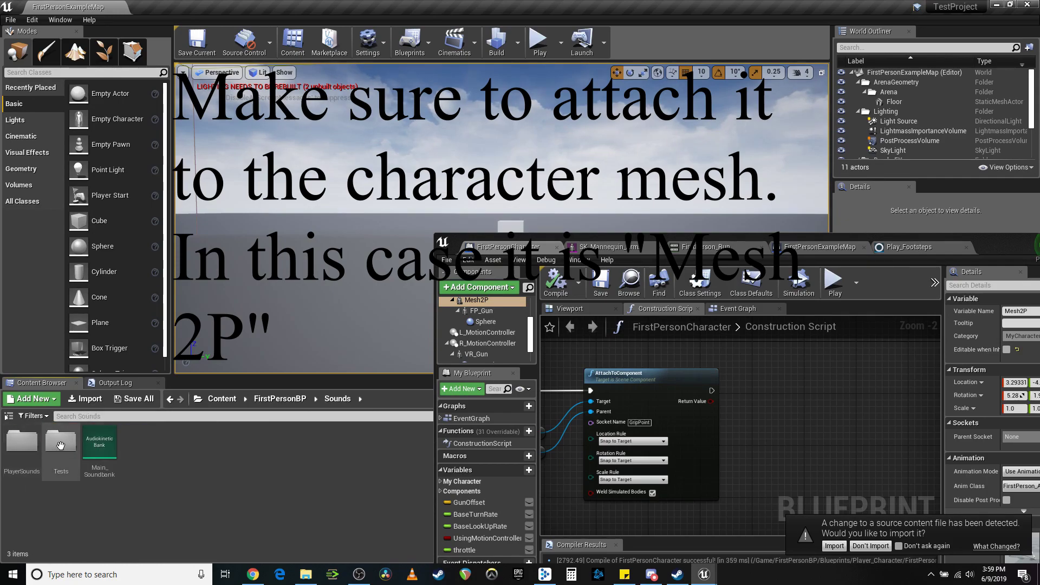
{"action": "double_click", "coordinate": [27, 444]}
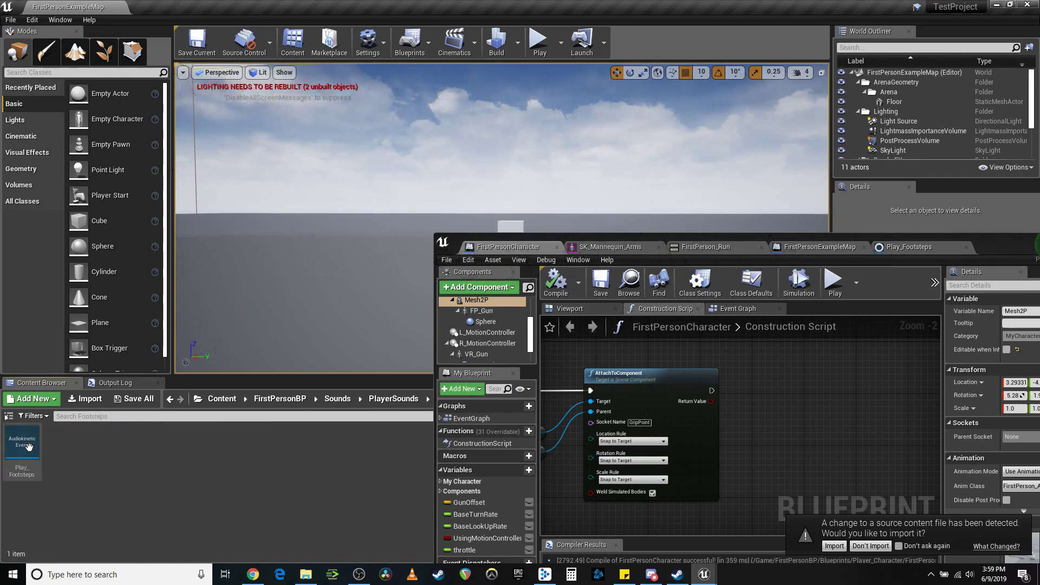
{"action": "left_click_drag", "start_coordinate": [29, 446], "coordinate": [479, 301]}
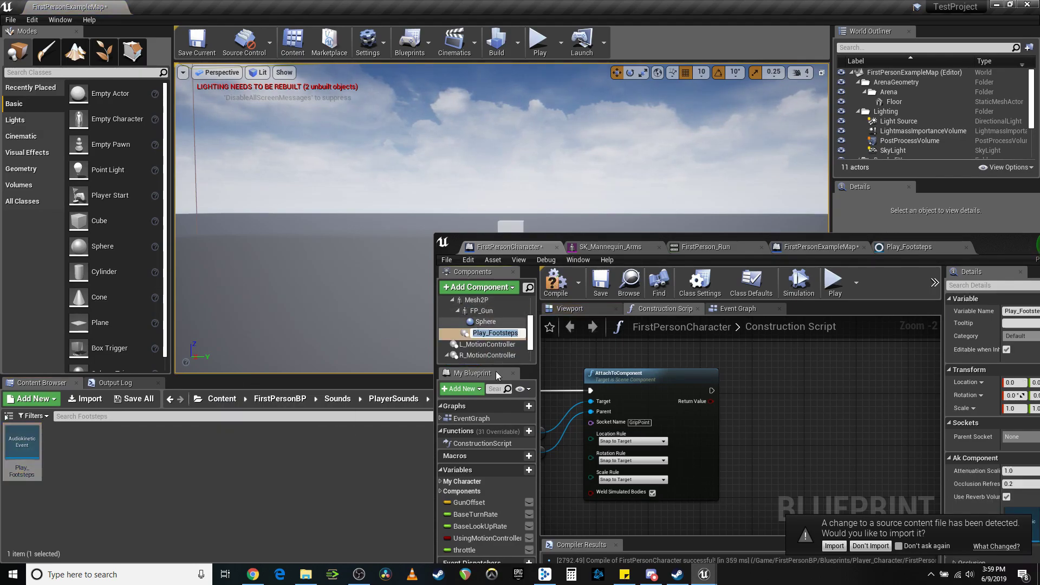
{"action": "key", "text": "Return"}
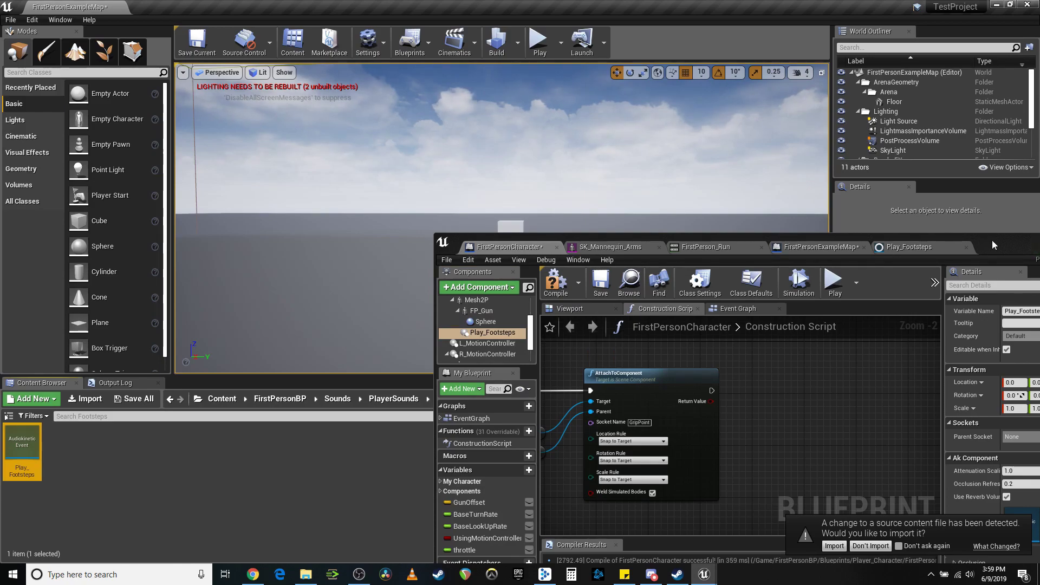
Compile and save the FirstPersonCharacter blueprint
{"action": "left_click_drag", "start_coordinate": [992, 239], "coordinate": [698, 132]}
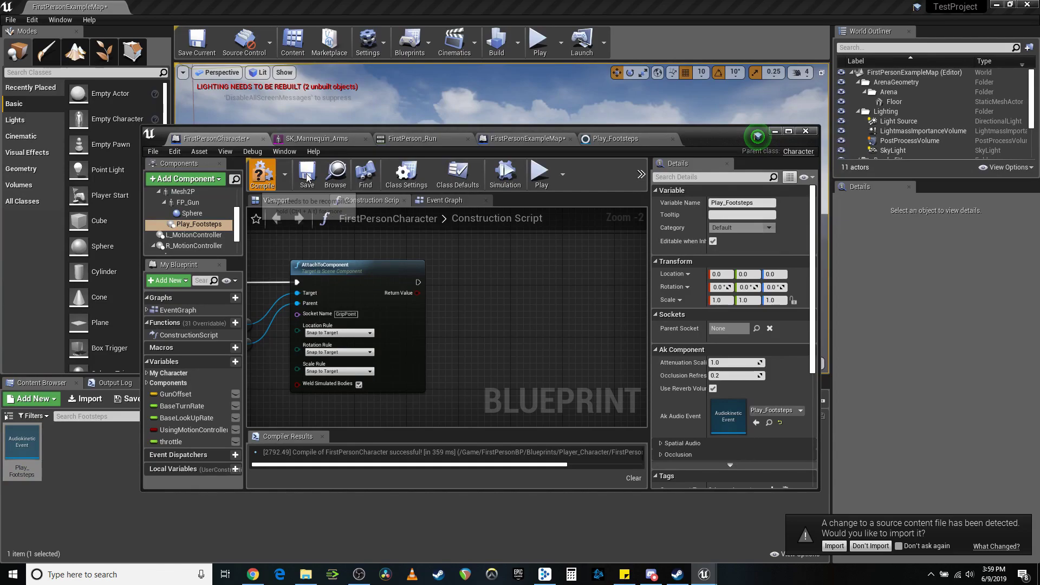
{"action": "left_click", "coordinate": [262, 173]}
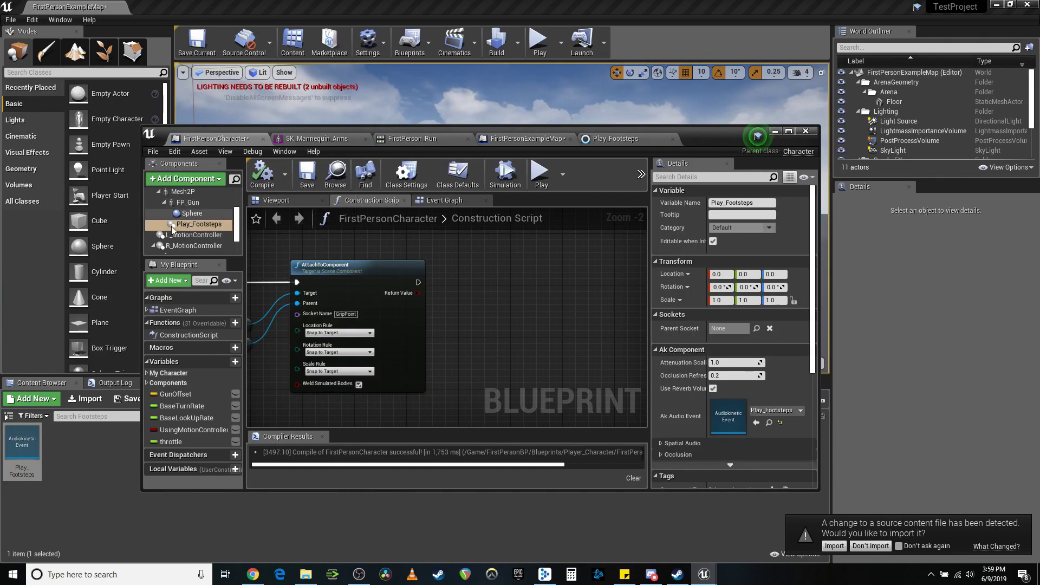
{"action": "left_click", "coordinate": [307, 173]}
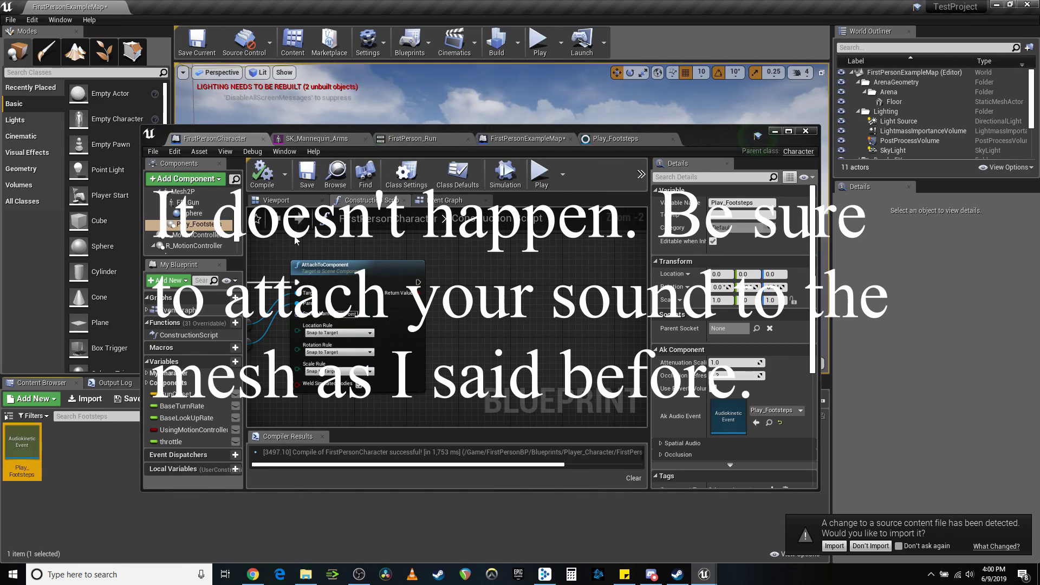
Examine the skeletal mesh assigned to Mesh2P, SK_Mannequin_Arms, along with its skeleton and animation notifies
{"action": "left_click", "coordinate": [180, 193]}
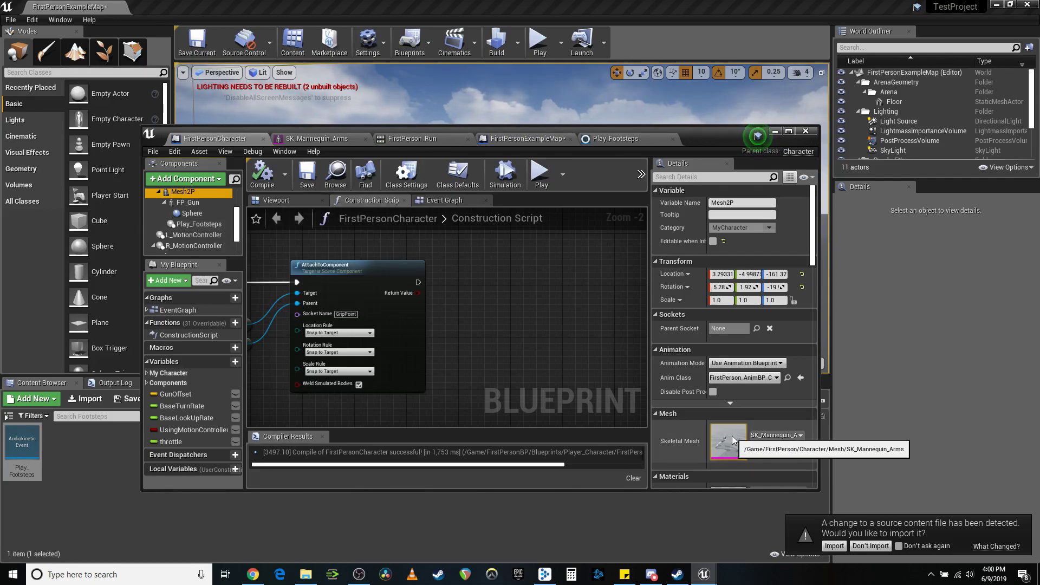
{"action": "scroll", "coordinate": [734, 436], "scroll_direction": "down", "scroll_amount": 3}
{"action": "scroll", "coordinate": [737, 433], "scroll_direction": "up", "scroll_amount": 1}
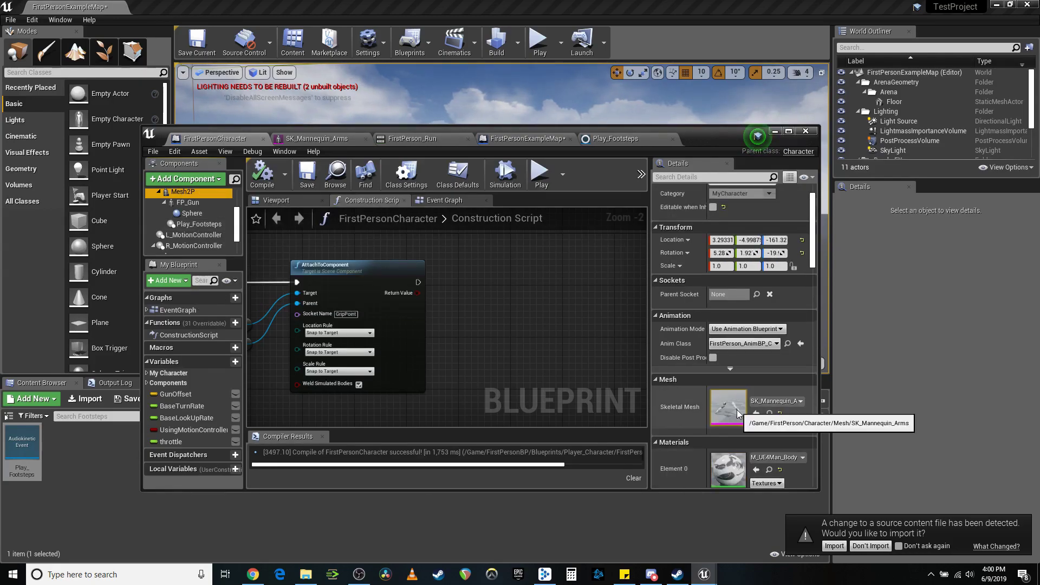
{"action": "left_click", "coordinate": [318, 139]}
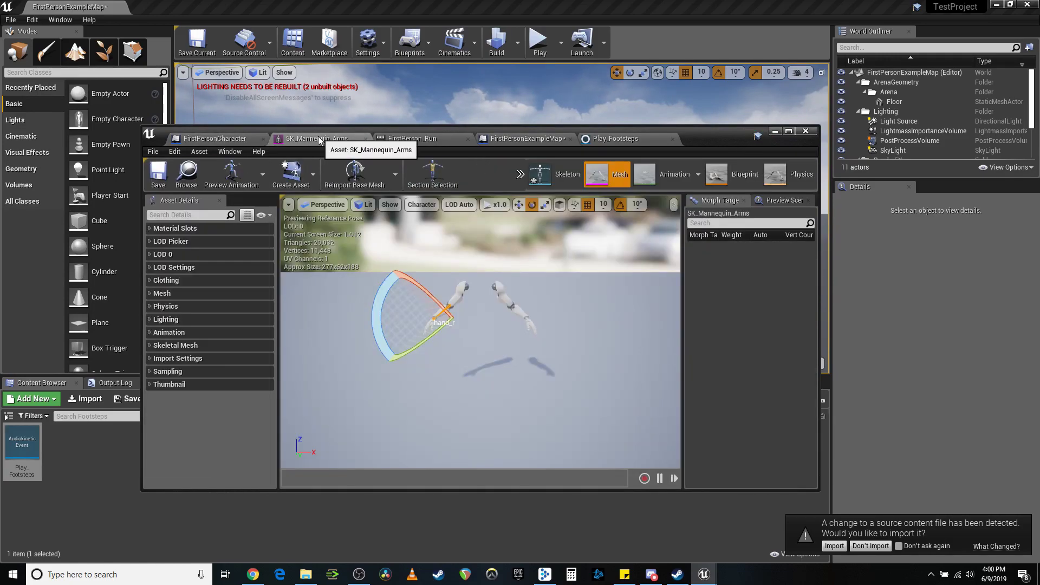
{"action": "left_click", "coordinate": [555, 177]}
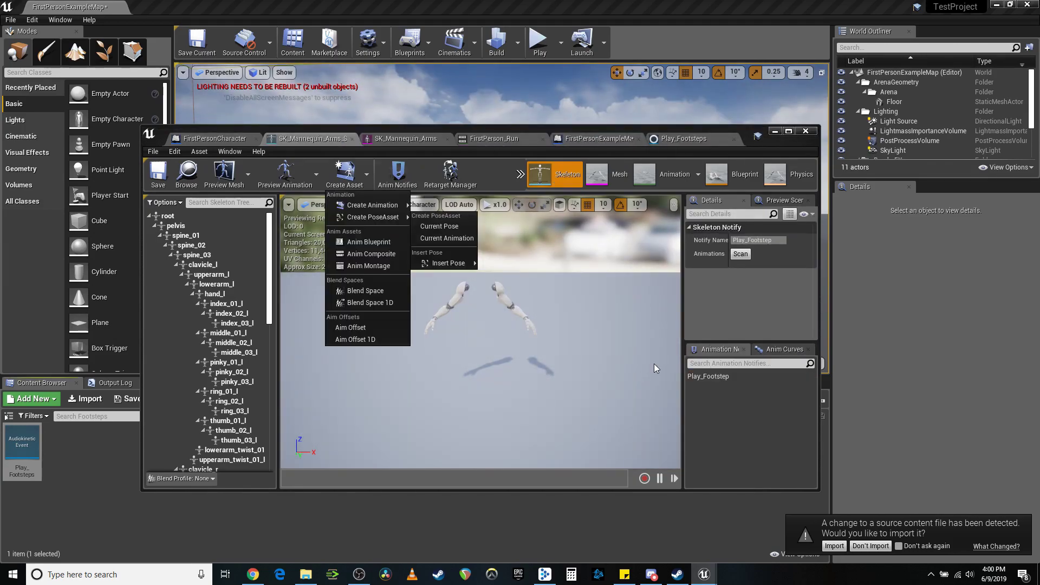
{"action": "left_click", "coordinate": [655, 366]}
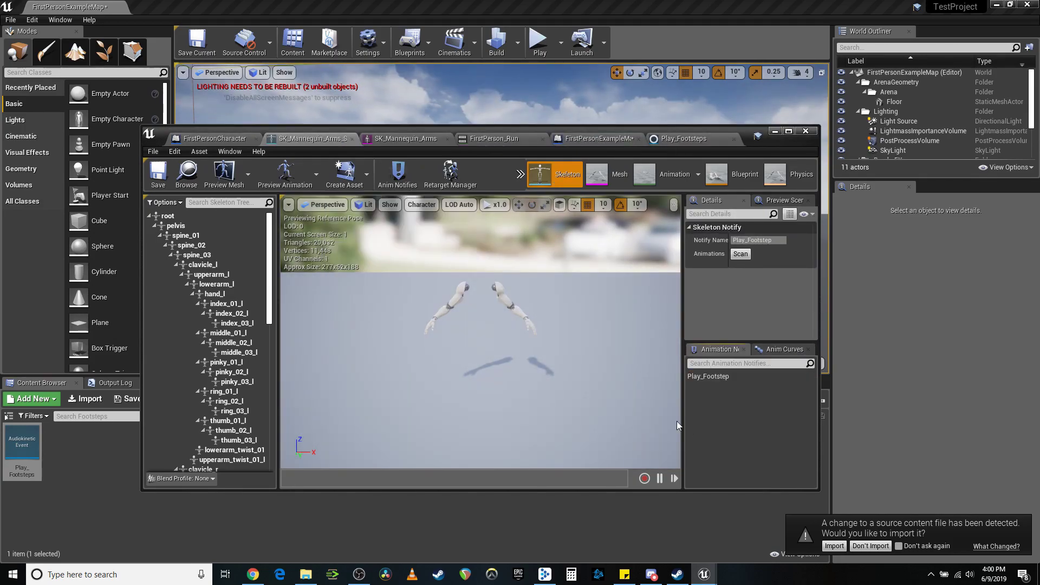
{"action": "left_click", "coordinate": [352, 139]}
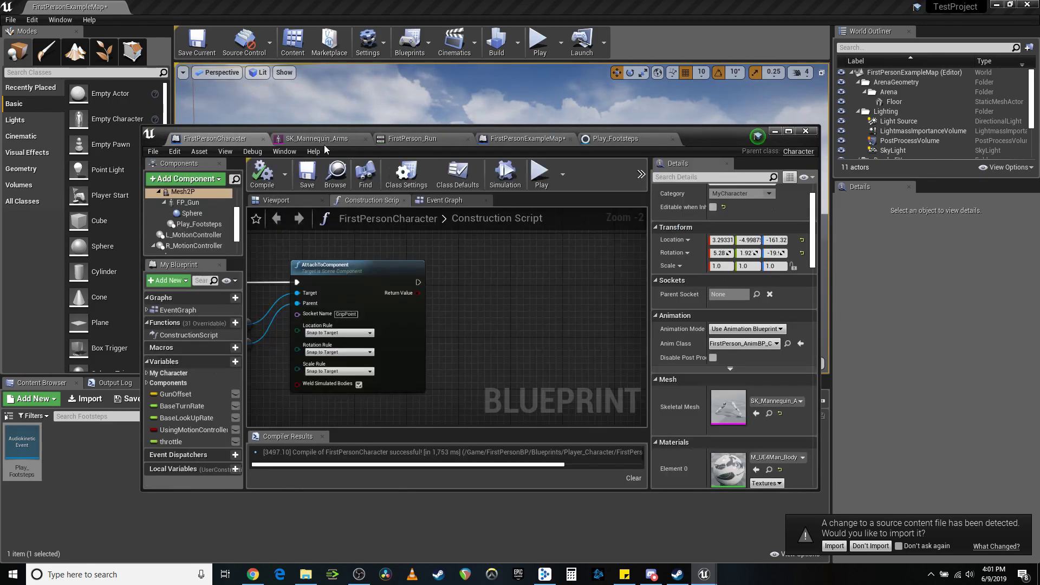
{"action": "left_click", "coordinate": [319, 139]}
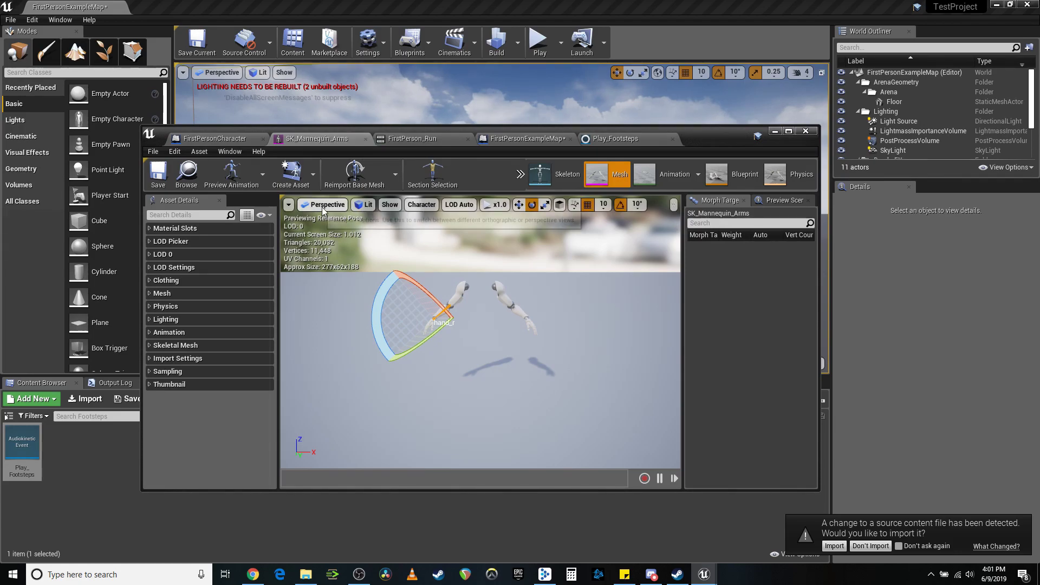
{"action": "key", "text": "ctrl+Tab"}
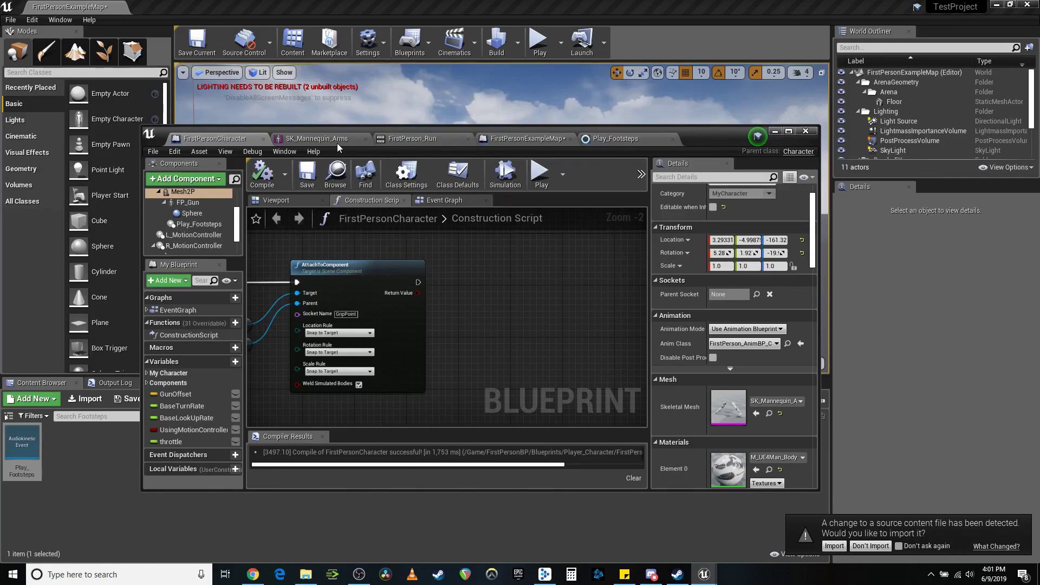
Scrub through the FirstPerson_Run animation to examine the arm movement over its frames, and return the playhead to frame 0
{"action": "left_click", "coordinate": [410, 140]}
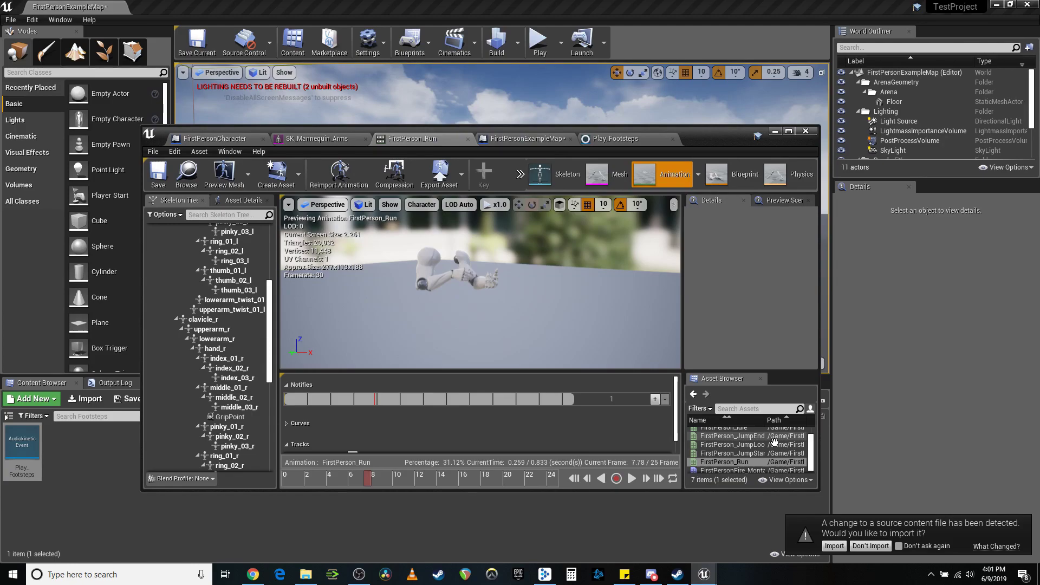
{"action": "mouse_move", "coordinate": [735, 462]}
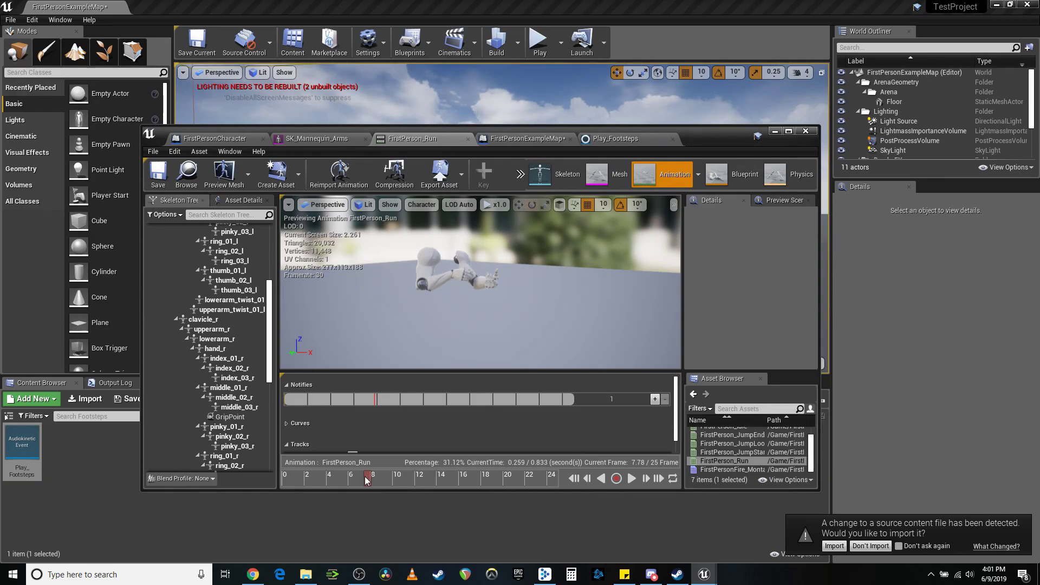
{"action": "mouse_move", "coordinate": [366, 478]}
{"action": "left_mouse_down"}
{"action": "mouse_move", "coordinate": [549, 482]}
{"action": "mouse_move", "coordinate": [486, 477]}
{"action": "left_mouse_up"}
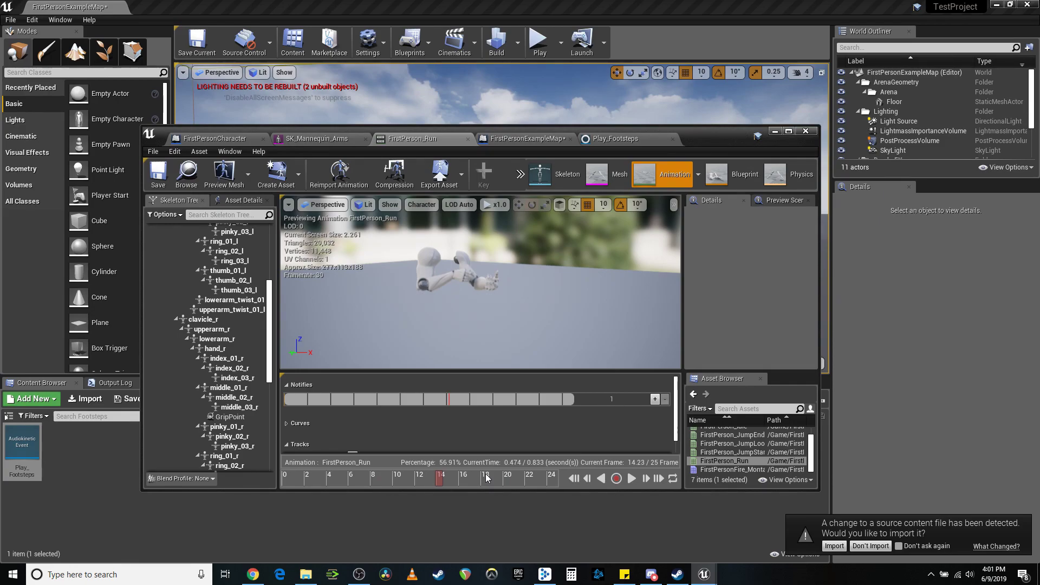
{"action": "left_click", "coordinate": [486, 476]}
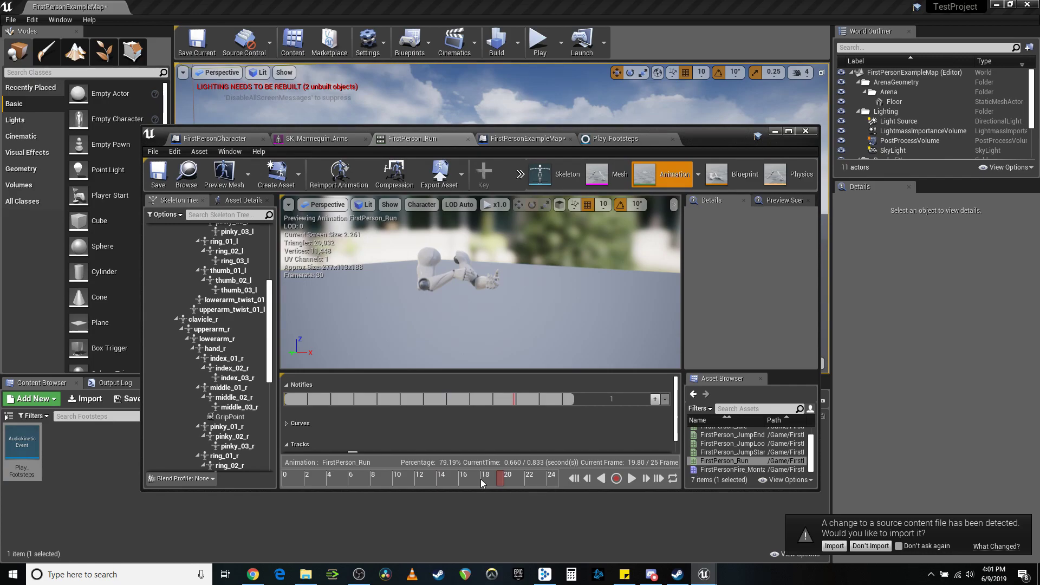
{"action": "left_click", "coordinate": [400, 477]}
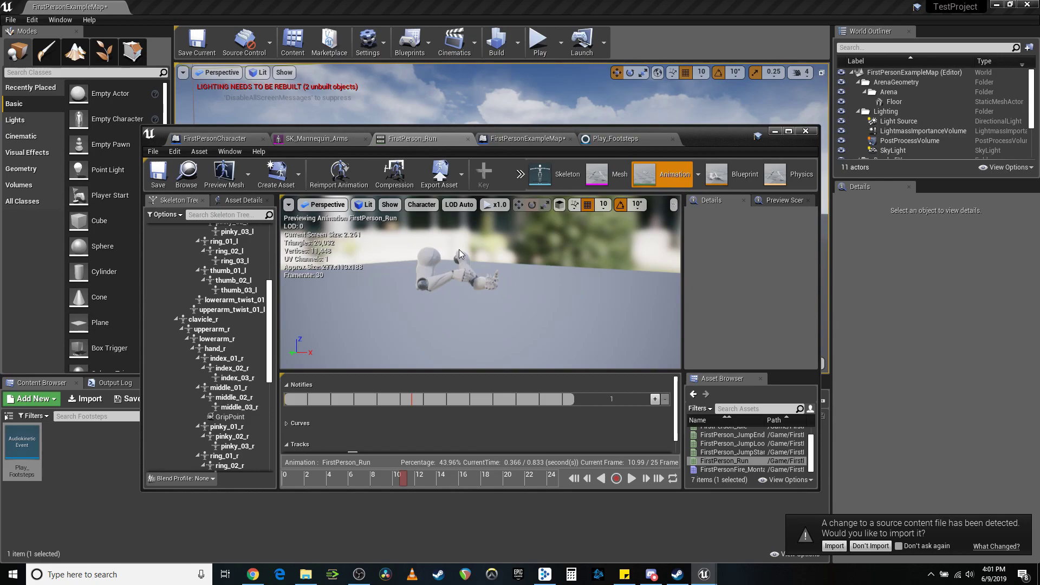
{"action": "left_click", "coordinate": [373, 479]}
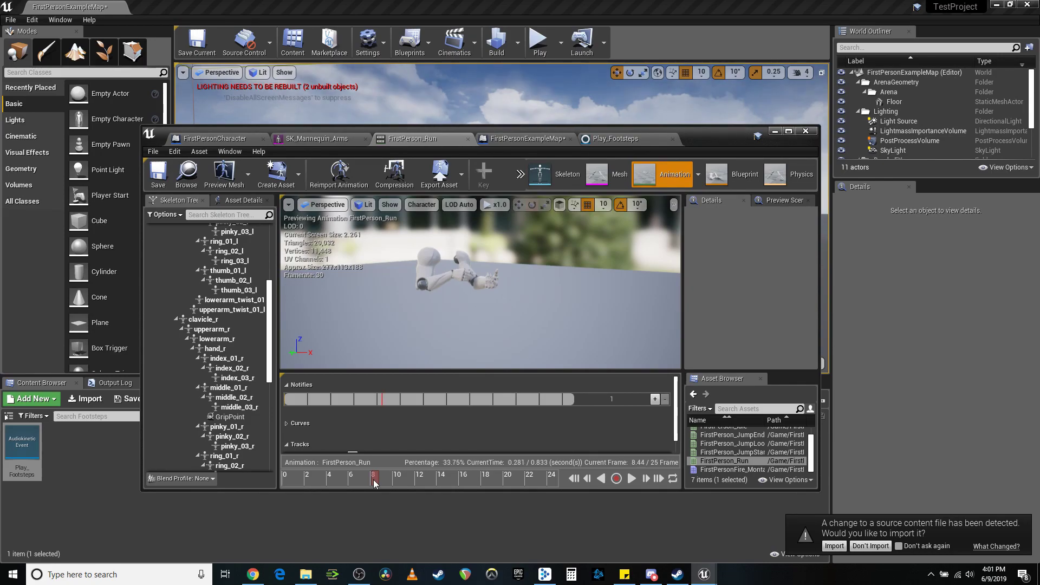
{"action": "left_click_drag", "start_coordinate": [373, 480], "coordinate": [255, 478]}
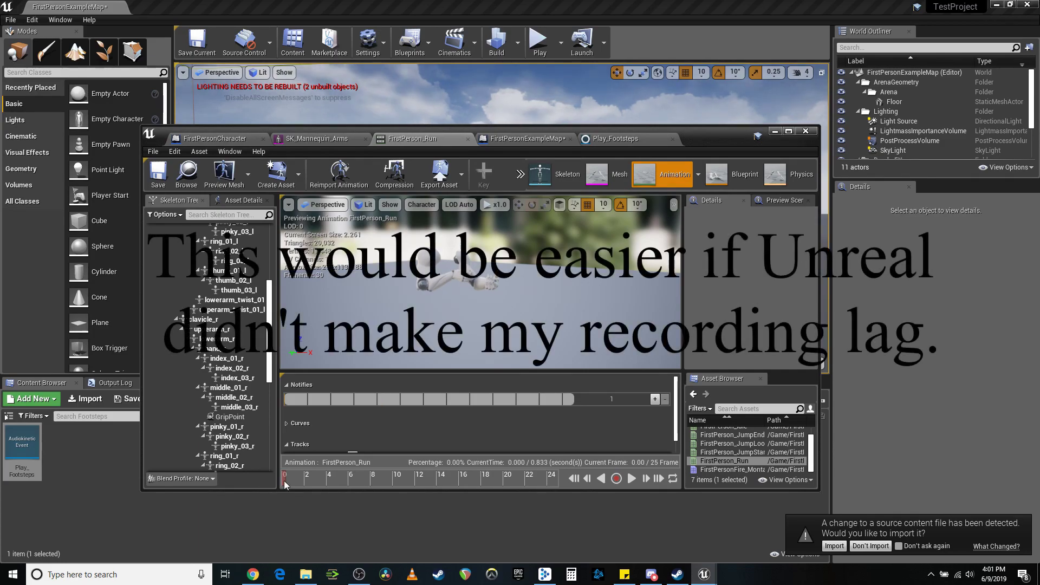
{"action": "left_click_drag", "start_coordinate": [285, 480], "coordinate": [341, 486]}
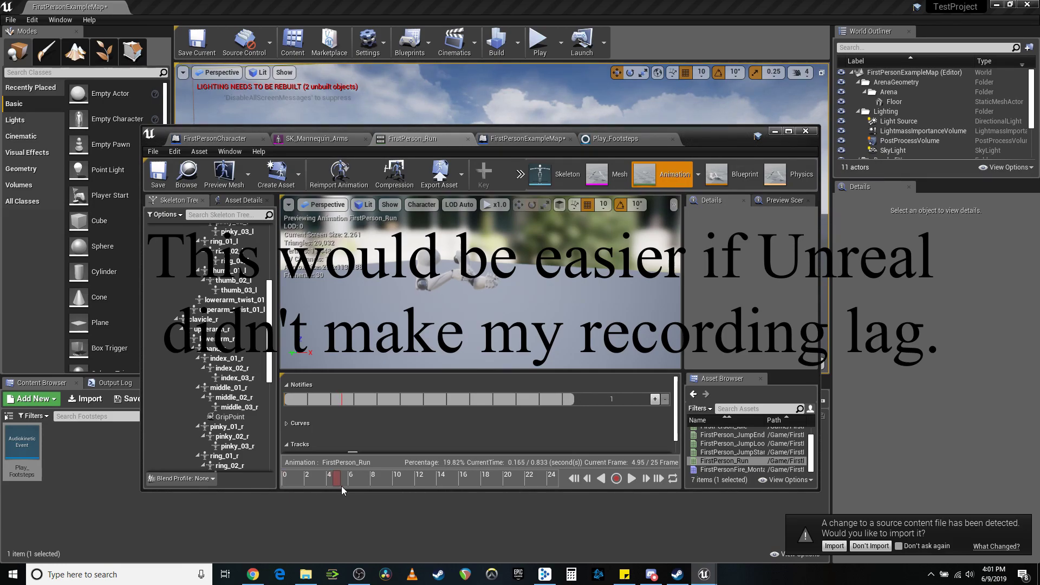
{"action": "left_click_drag", "start_coordinate": [341, 486], "coordinate": [395, 485]}
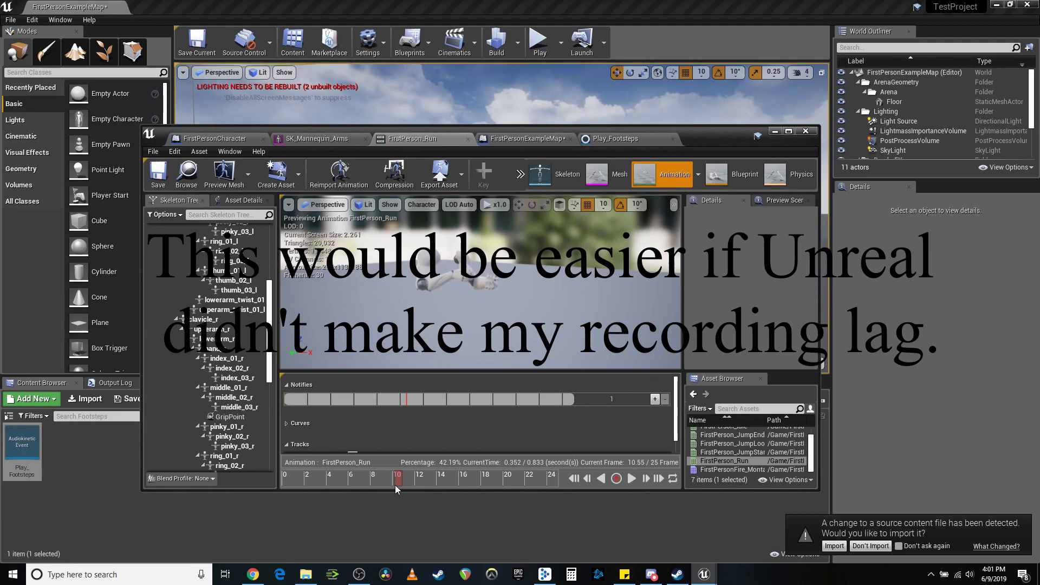
{"action": "left_click", "coordinate": [588, 479]}
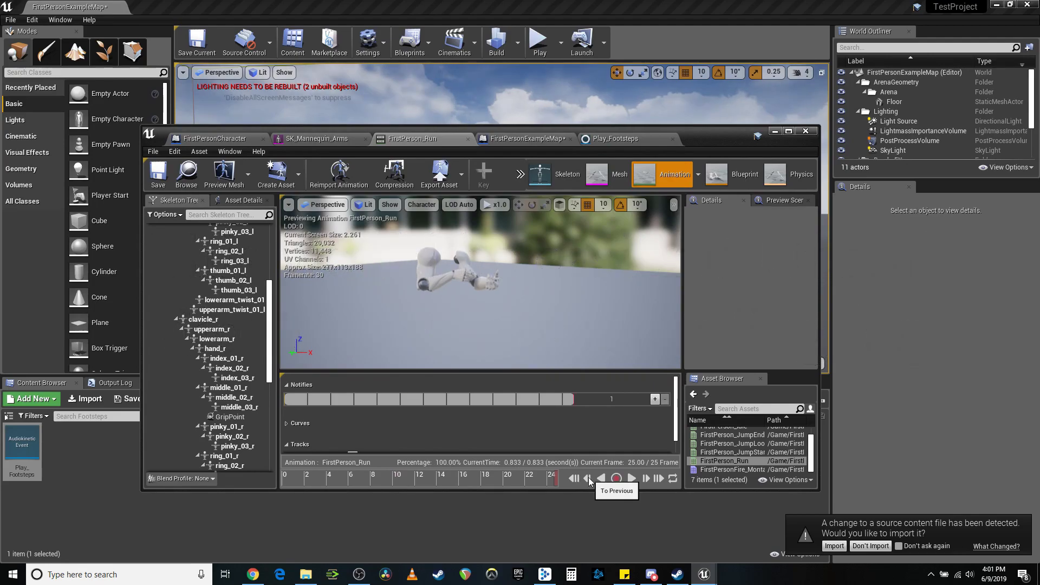
{"action": "left_click", "coordinate": [588, 479]}
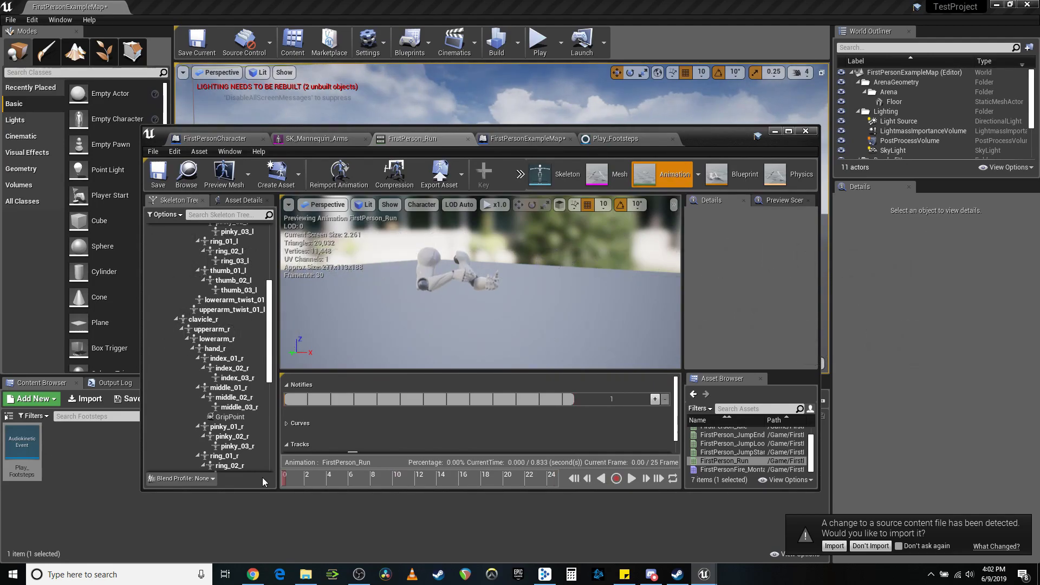
Add an AnimNotify_AkEvent notify at frame 0 of the FirstPerson_Run animation and assign the Play_Footsteps event to it
{"action": "left_click", "coordinate": [310, 479]}
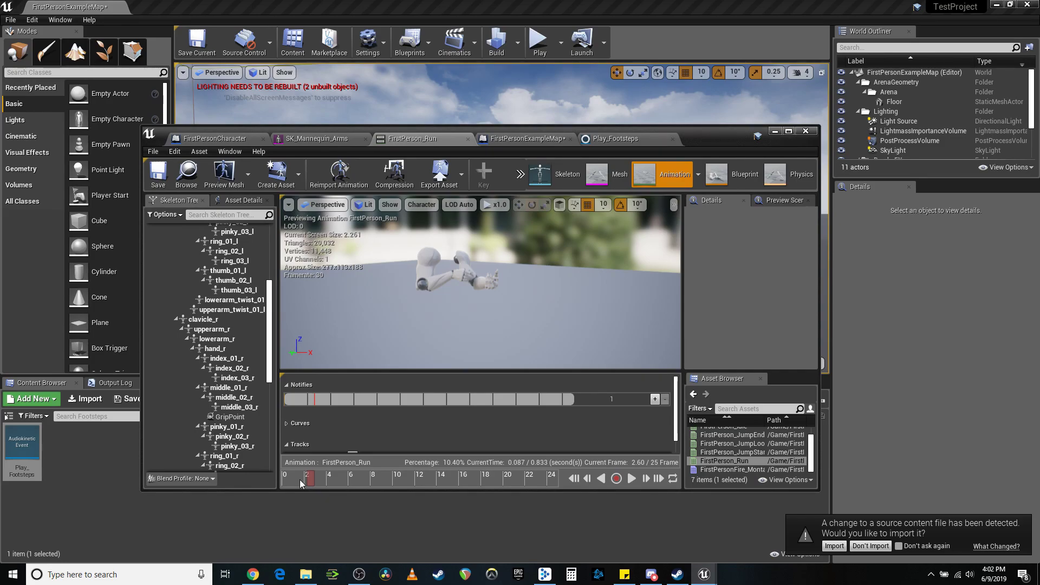
{"action": "left_click_drag", "start_coordinate": [300, 480], "coordinate": [279, 486]}
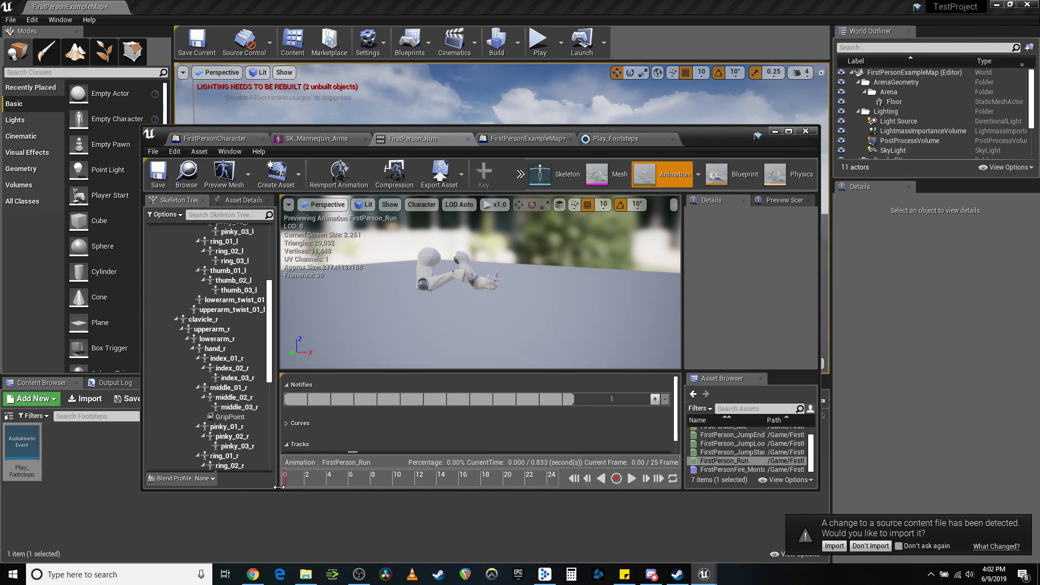
{"action": "right_click", "coordinate": [288, 399]}
{"action": "mouse_move", "coordinate": [313, 414]}
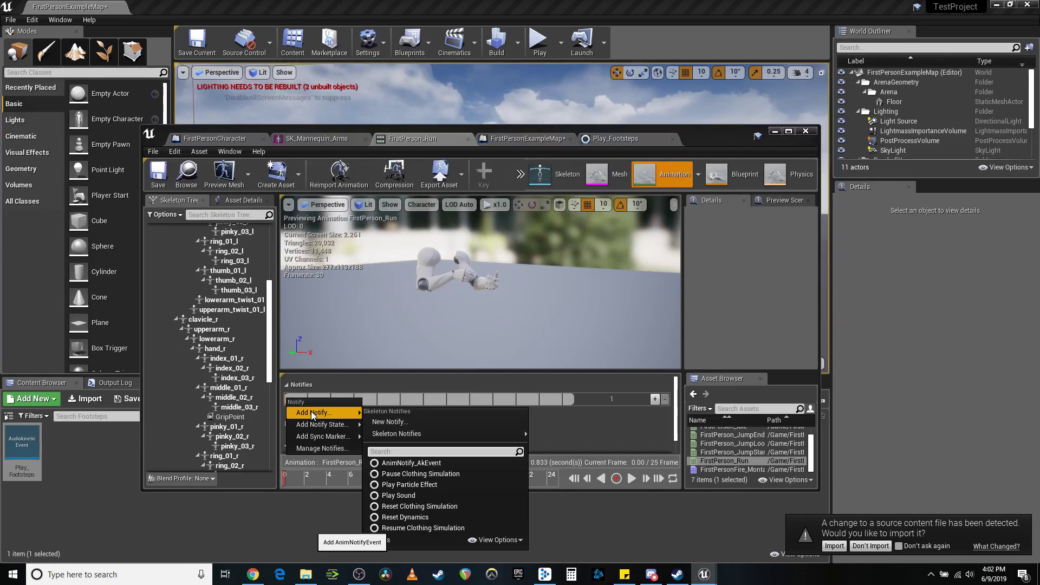
{"action": "left_click", "coordinate": [406, 465]}
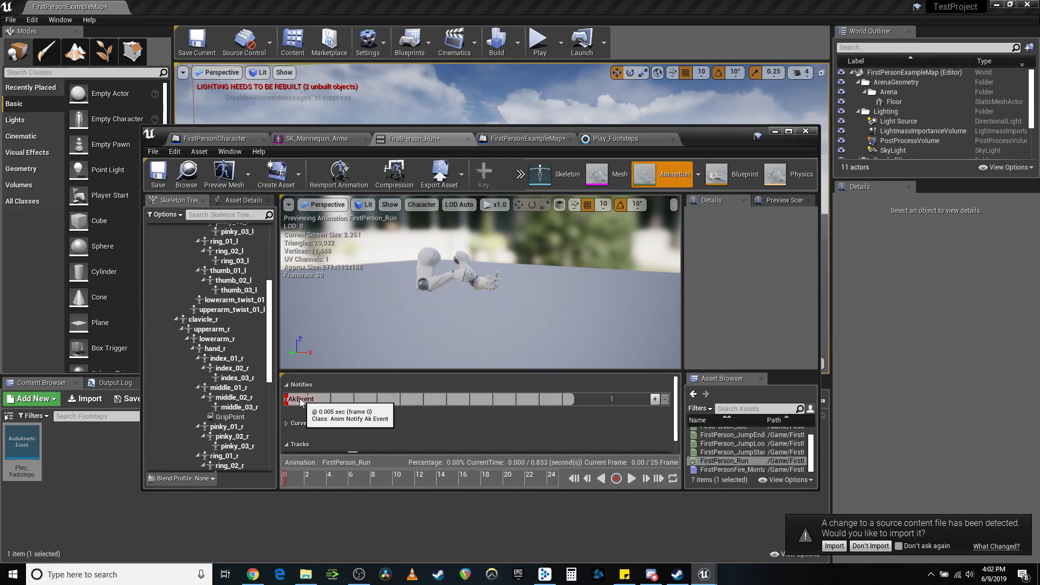
{"action": "left_click", "coordinate": [919, 275]}
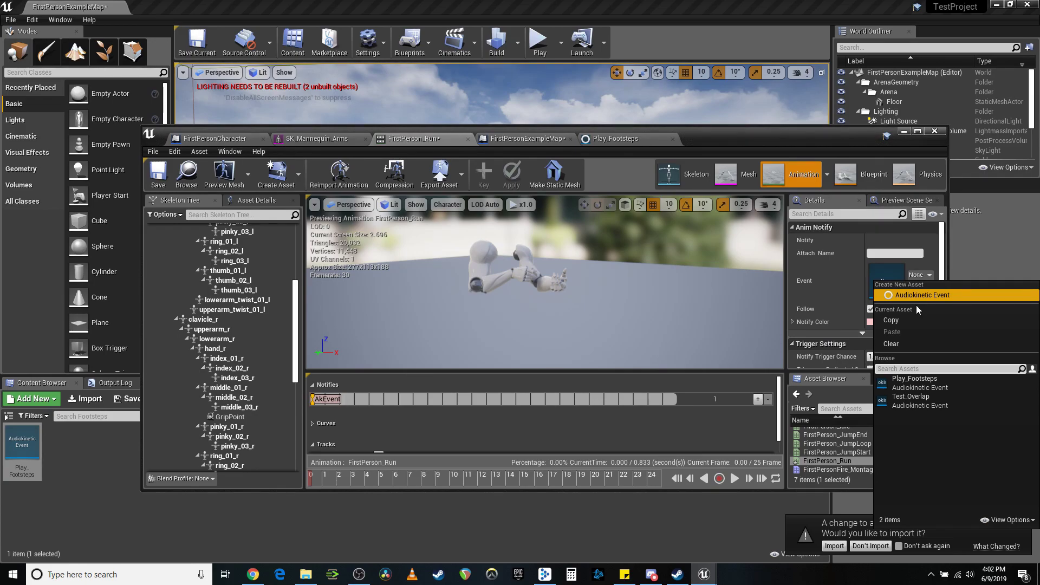
{"action": "left_click", "coordinate": [909, 379]}
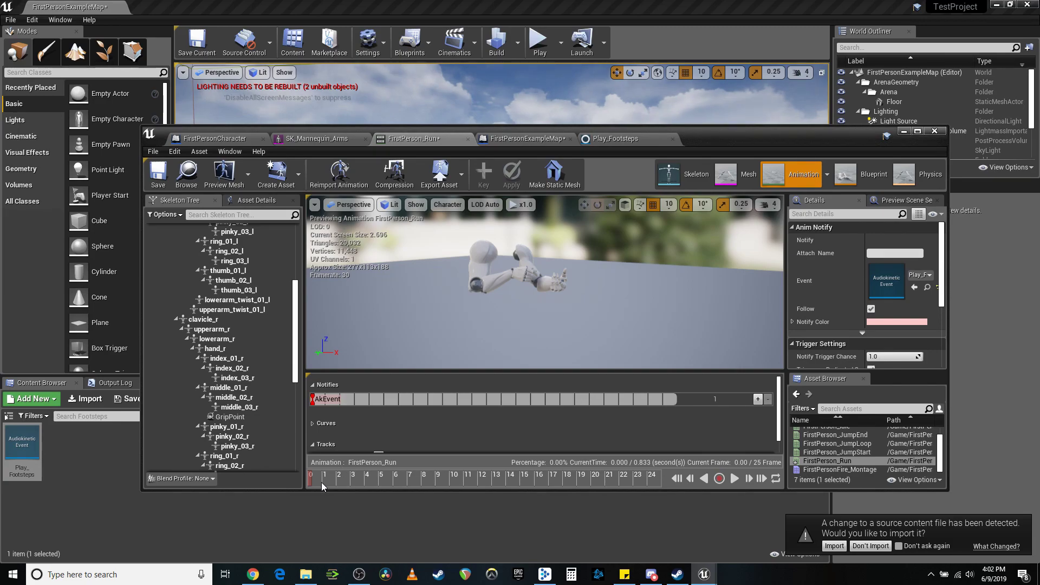
Add a second AnimNotify_AkEvent notify at about frame 13 with the Play_Footsteps event, and save the FirstPerson_Run animation
{"action": "left_click_drag", "start_coordinate": [320, 481], "coordinate": [512, 482]}
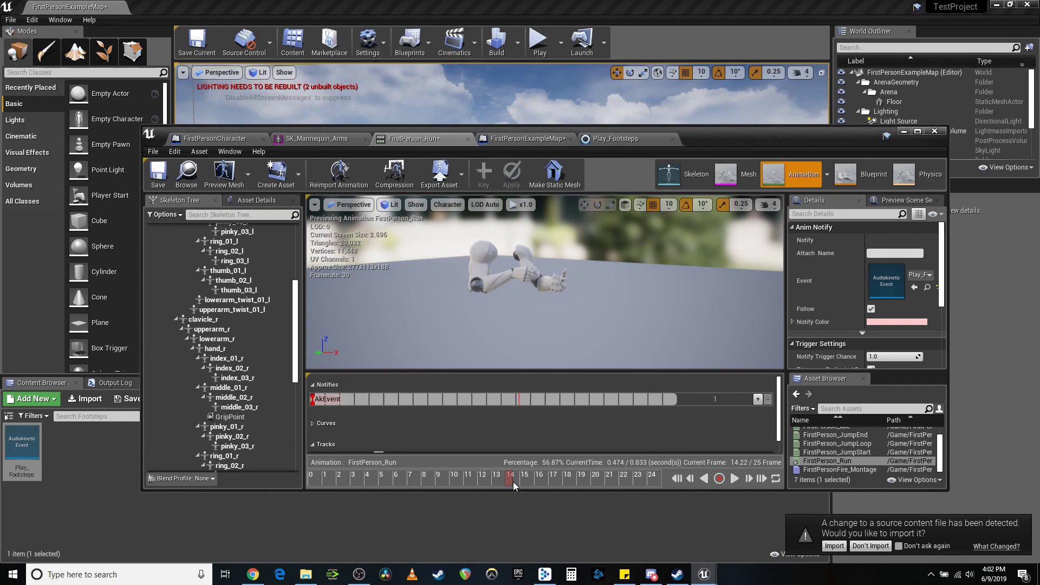
{"action": "right_click", "coordinate": [505, 400]}
{"action": "mouse_move", "coordinate": [534, 413]}
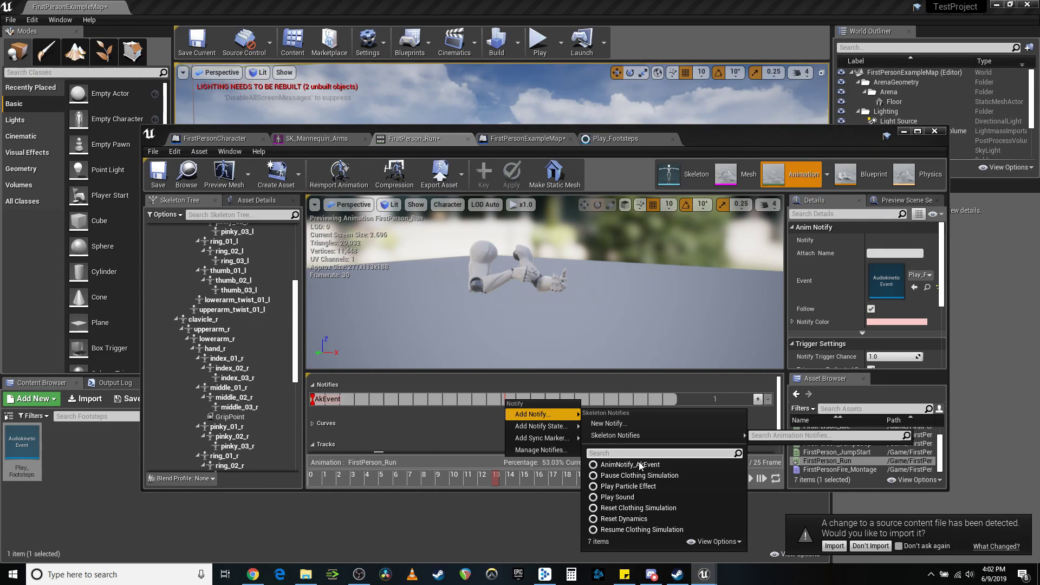
{"action": "left_click", "coordinate": [639, 464]}
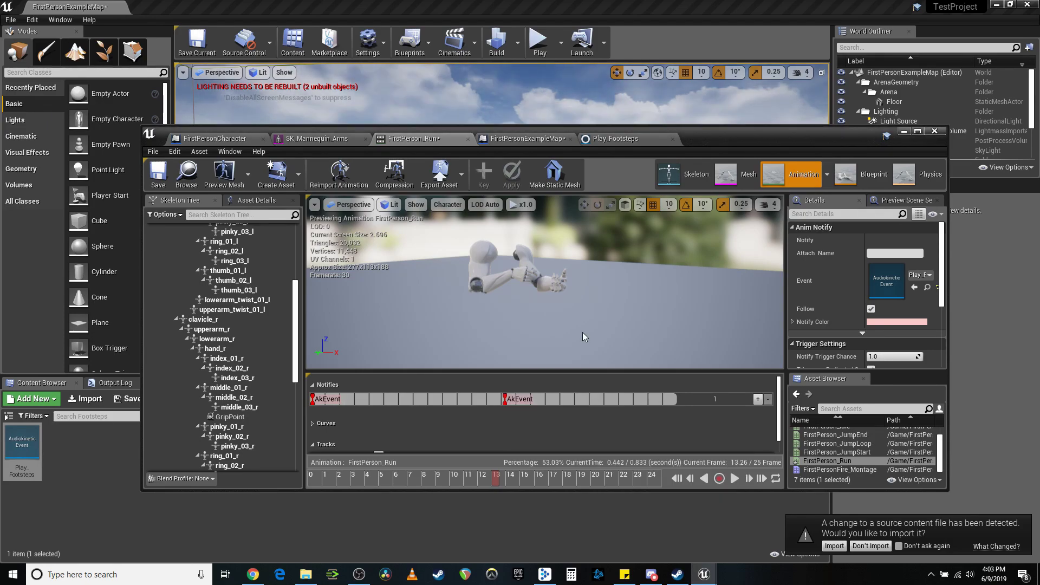
{"action": "key", "text": "ctrl+s"}
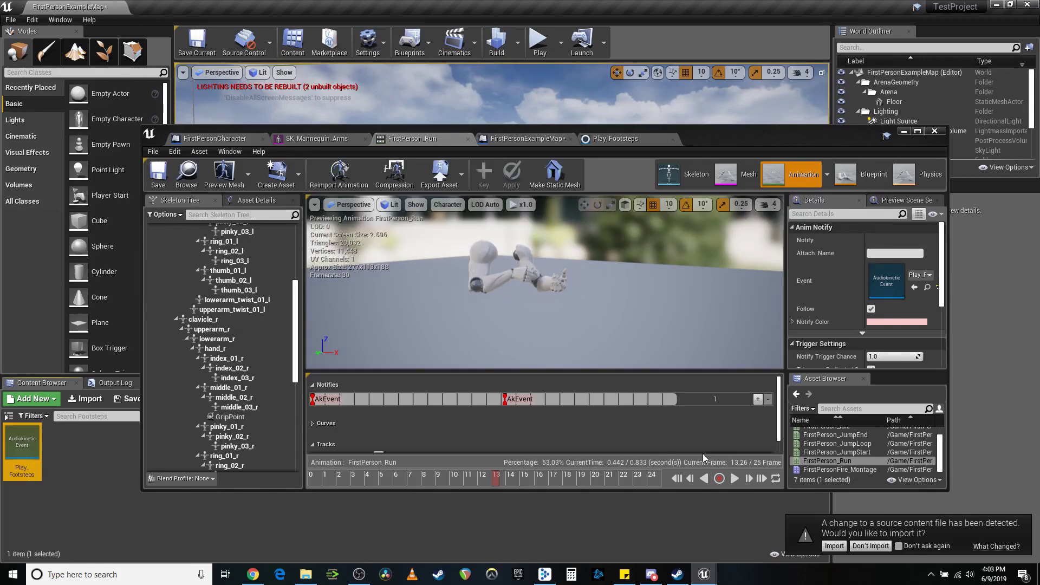
Preview the FirstPerson_Run animation with its notifies, and play-test the level by moving the character around to check the footsteps
{"action": "left_click", "coordinate": [736, 479]}
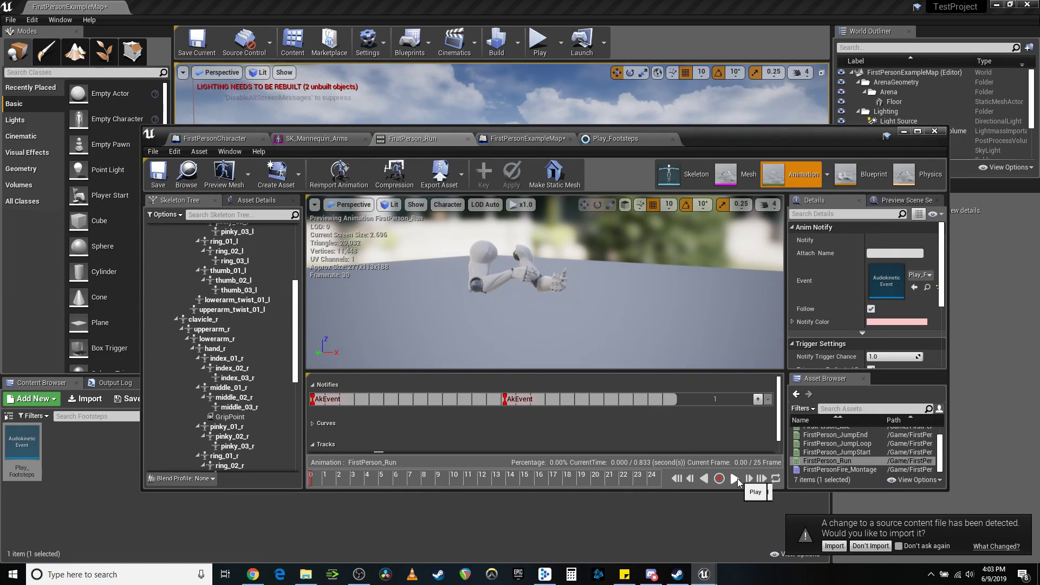
{"action": "double_click", "coordinate": [734, 478]}
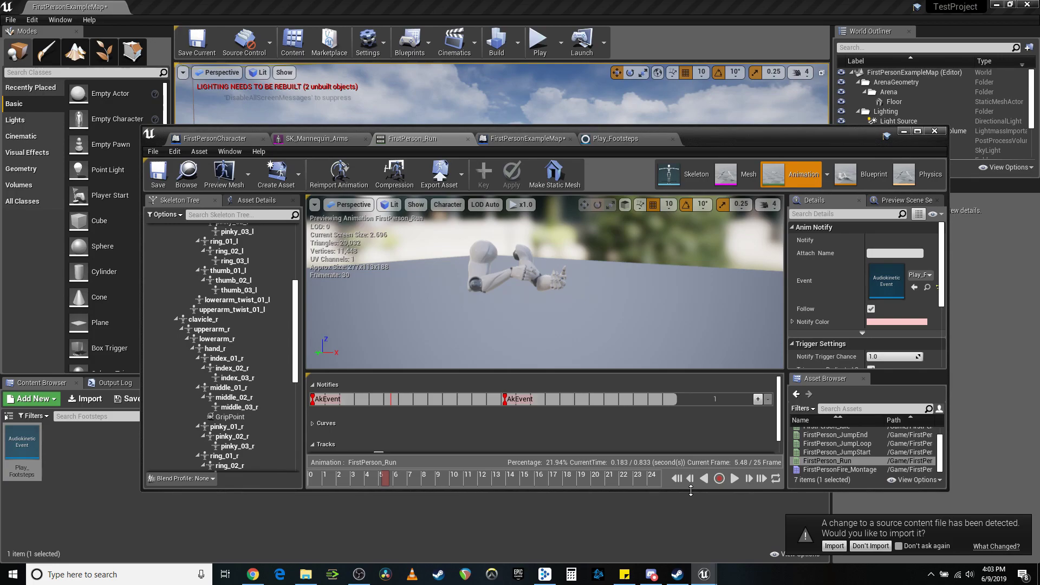
{"action": "left_click", "coordinate": [886, 136]}
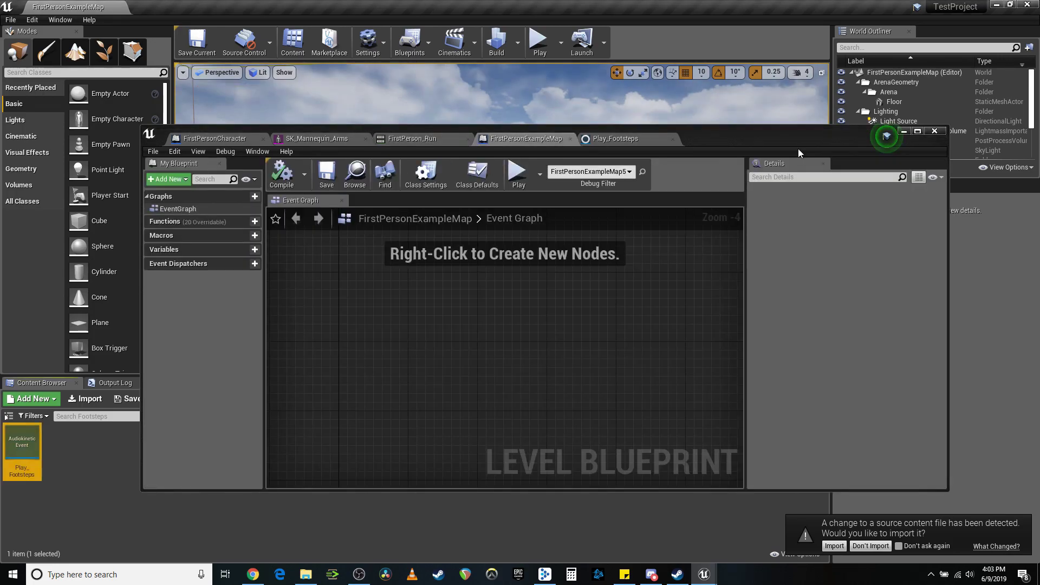
{"action": "left_click", "coordinate": [543, 42]}
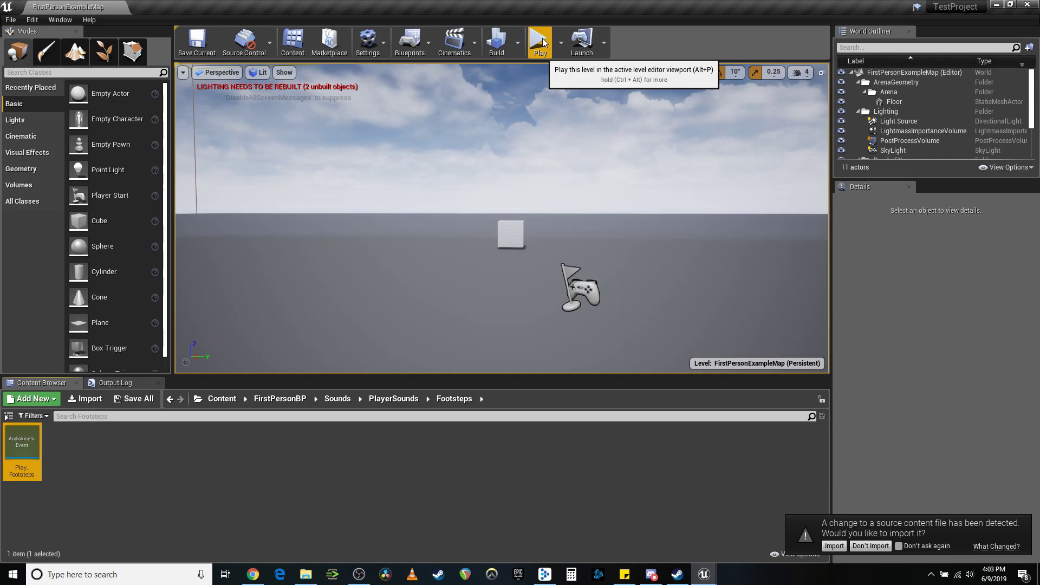
{"action": "left_click", "coordinate": [543, 42]}
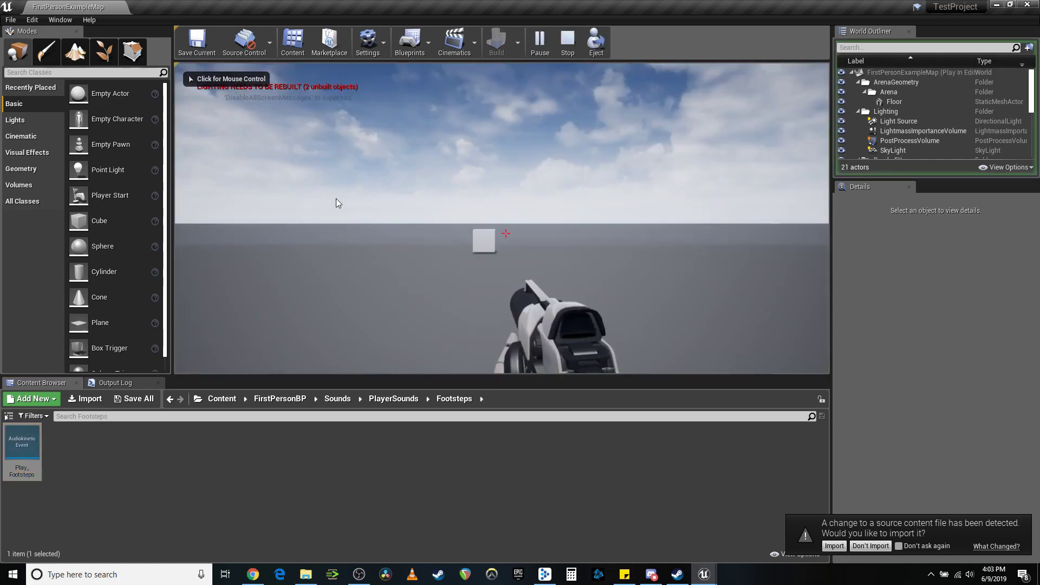
{"action": "left_click", "coordinate": [379, 198]}
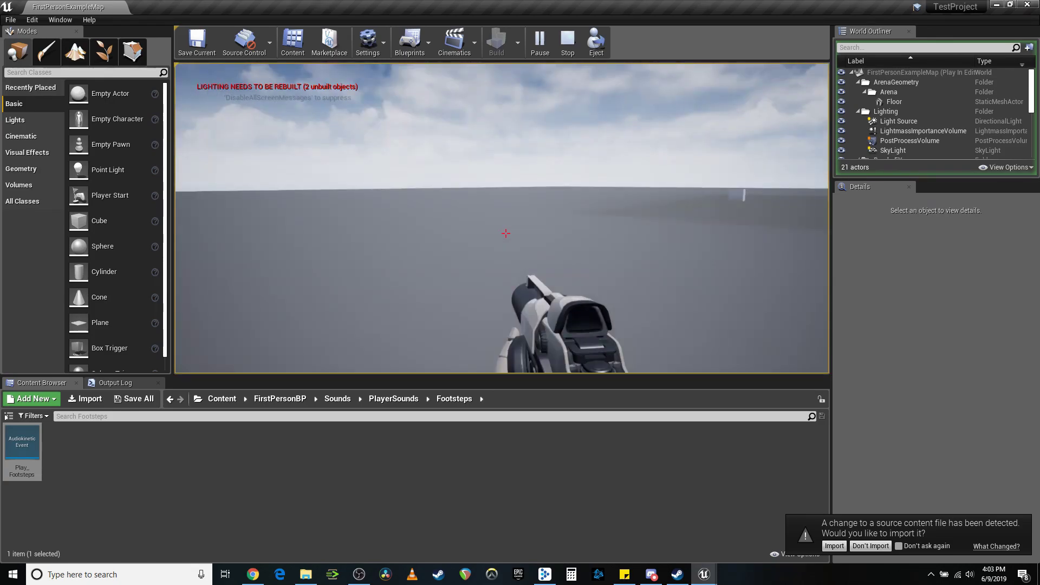
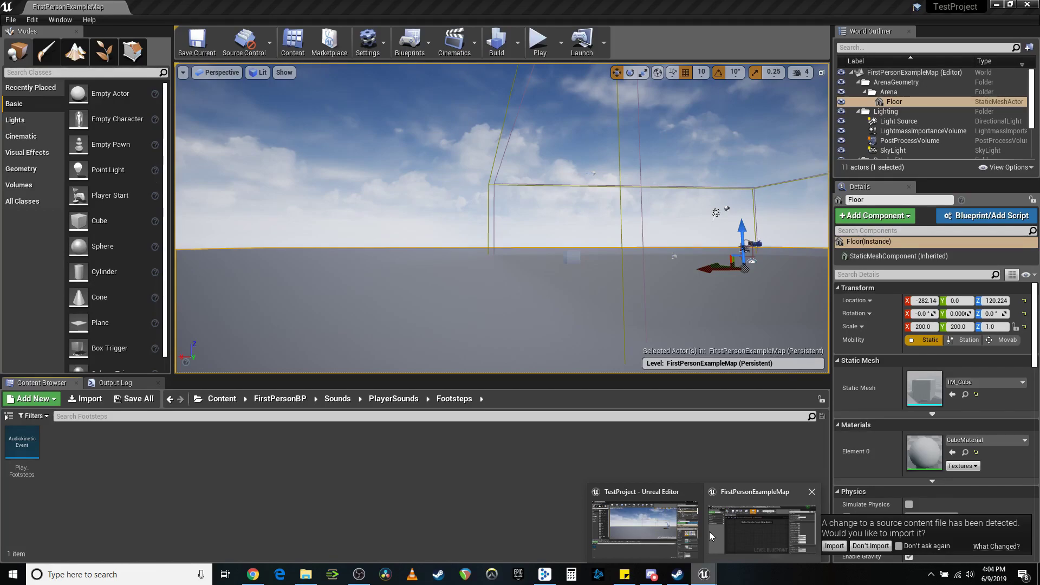
Review the Mesh2P component in the FirstPersonCharacter blueprint, and return to the FirstPerson_Run animation and its AkEvent notifies
{"action": "left_click", "coordinate": [710, 532]}
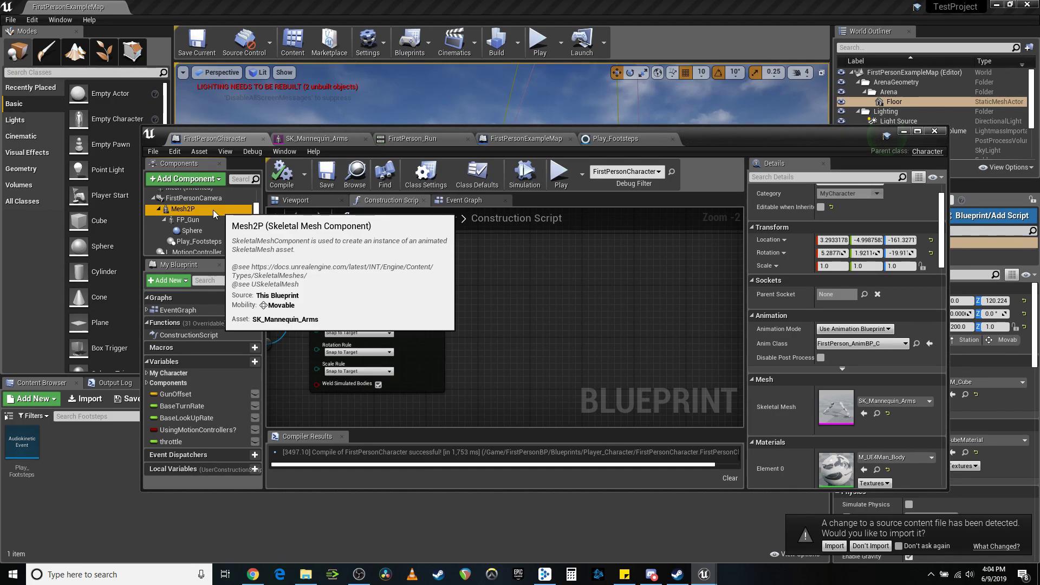
{"action": "left_click_drag", "start_coordinate": [672, 130], "coordinate": [704, 136]}
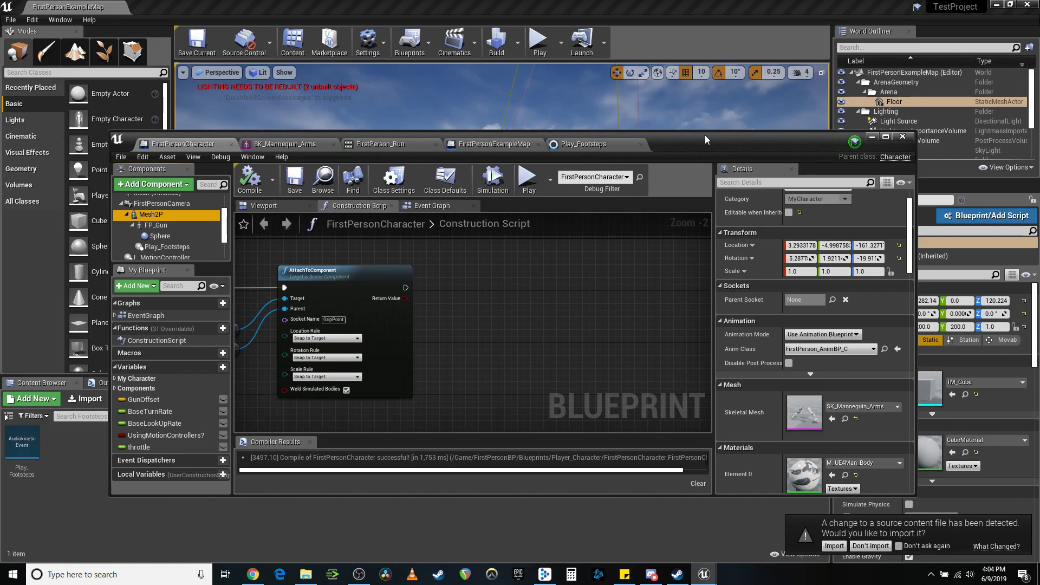
{"action": "left_click_drag", "start_coordinate": [704, 135], "coordinate": [720, 139]}
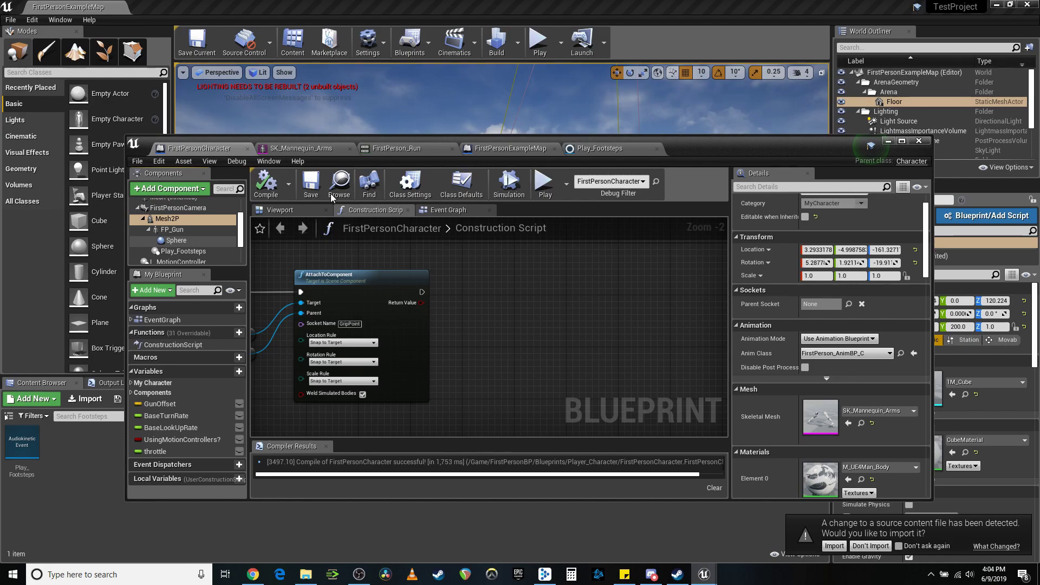
{"action": "left_click", "coordinate": [397, 148]}
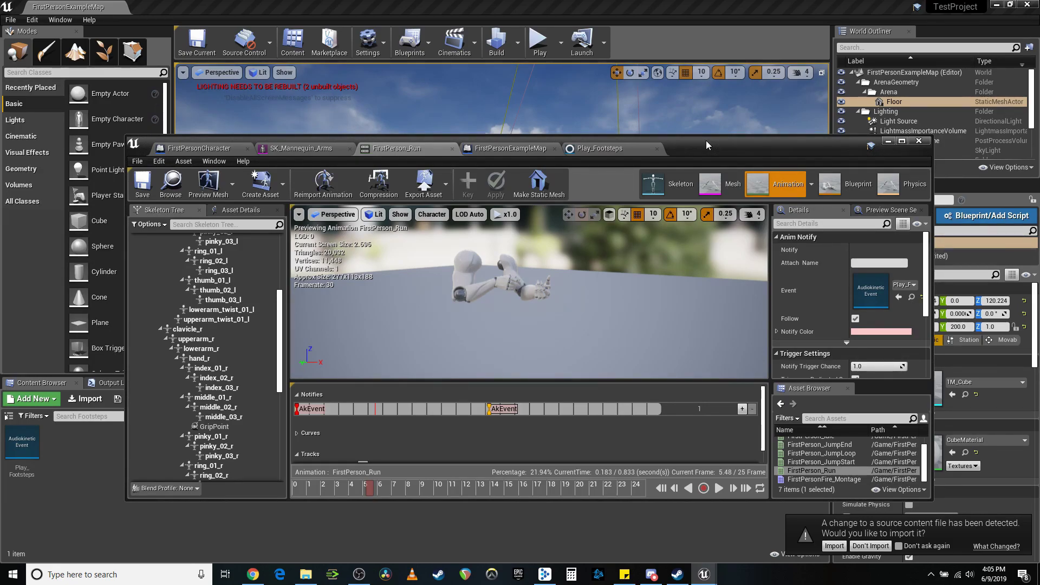
{"action": "left_click_drag", "start_coordinate": [707, 141], "coordinate": [703, 82]}
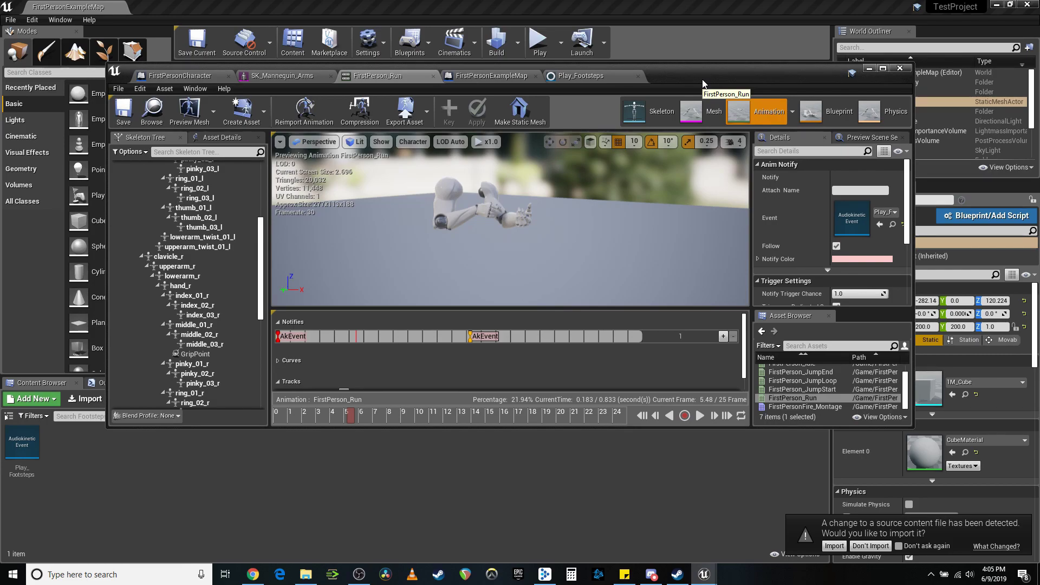
{"action": "left_click_drag", "start_coordinate": [702, 82], "coordinate": [717, 117]}
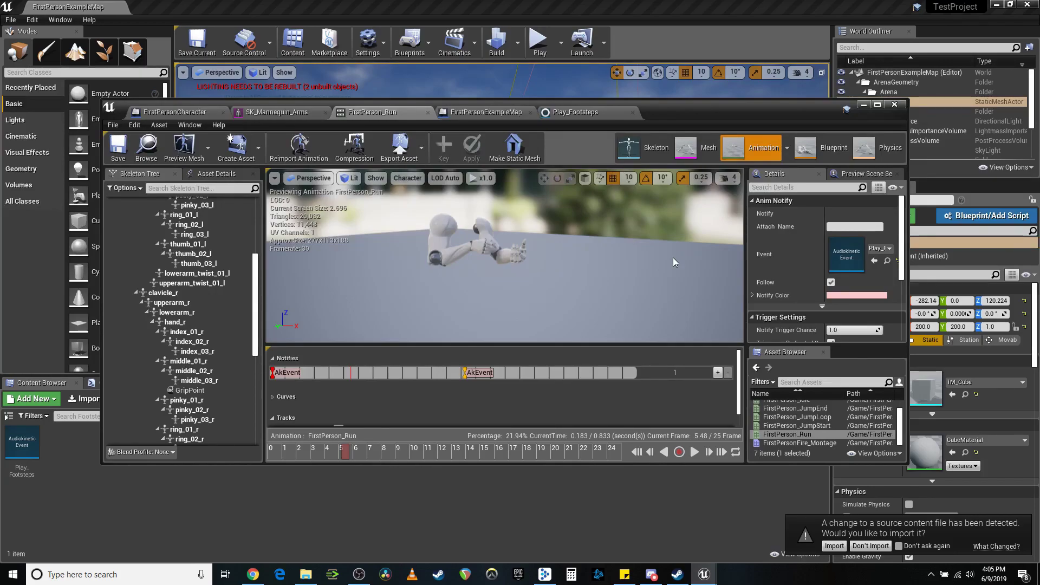
{"action": "left_click_drag", "start_coordinate": [706, 111], "coordinate": [697, 96]}
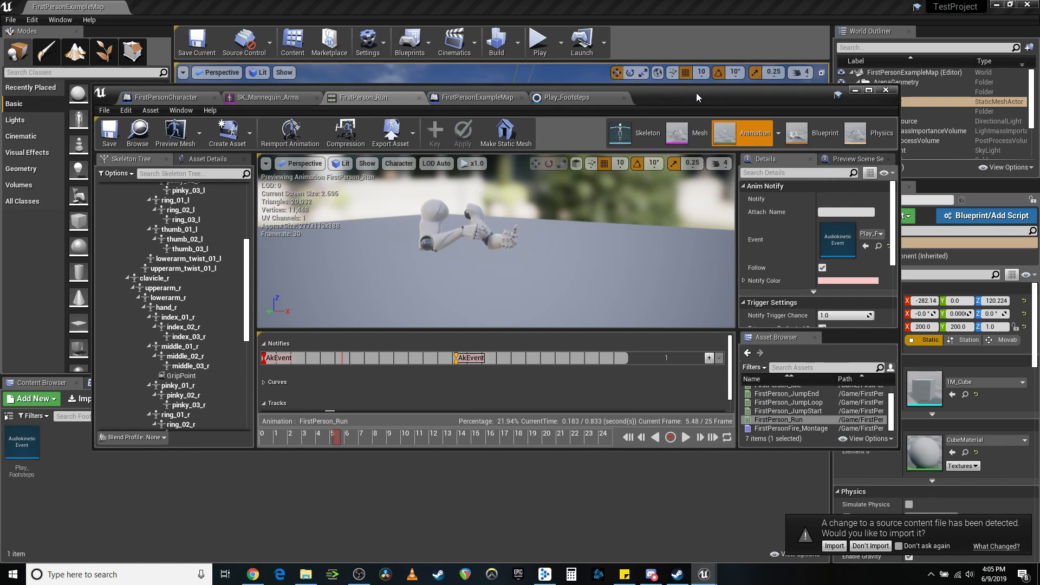
{"action": "left_click_drag", "start_coordinate": [696, 93], "coordinate": [694, 76]}
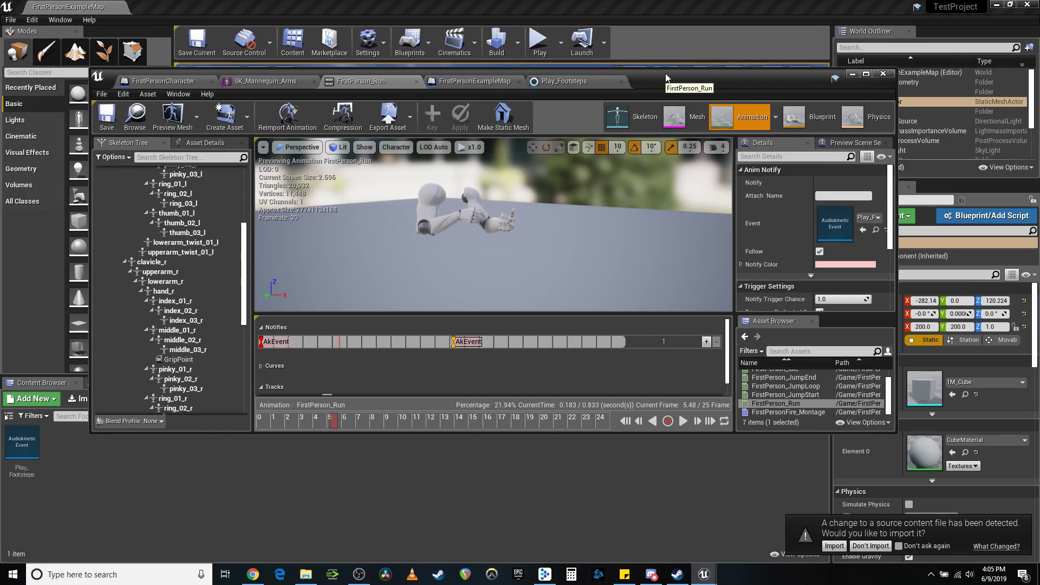